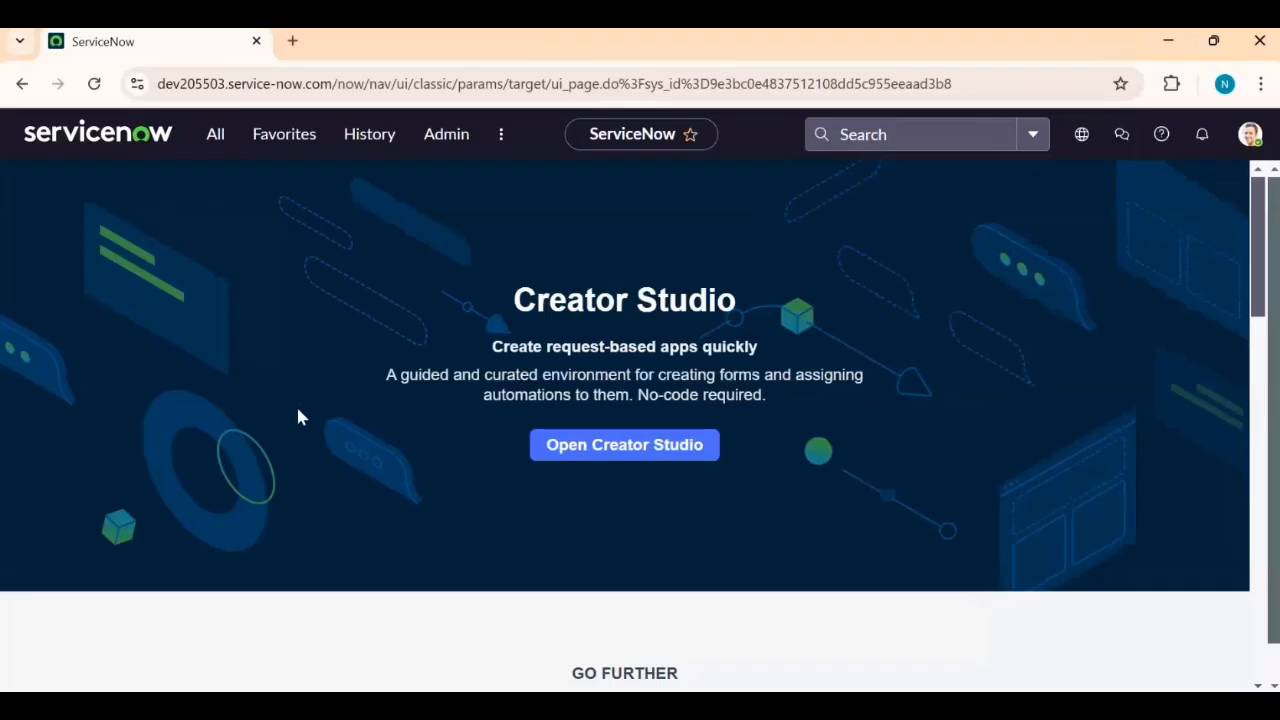
pyautogui.scroll(-6, 298, 416)
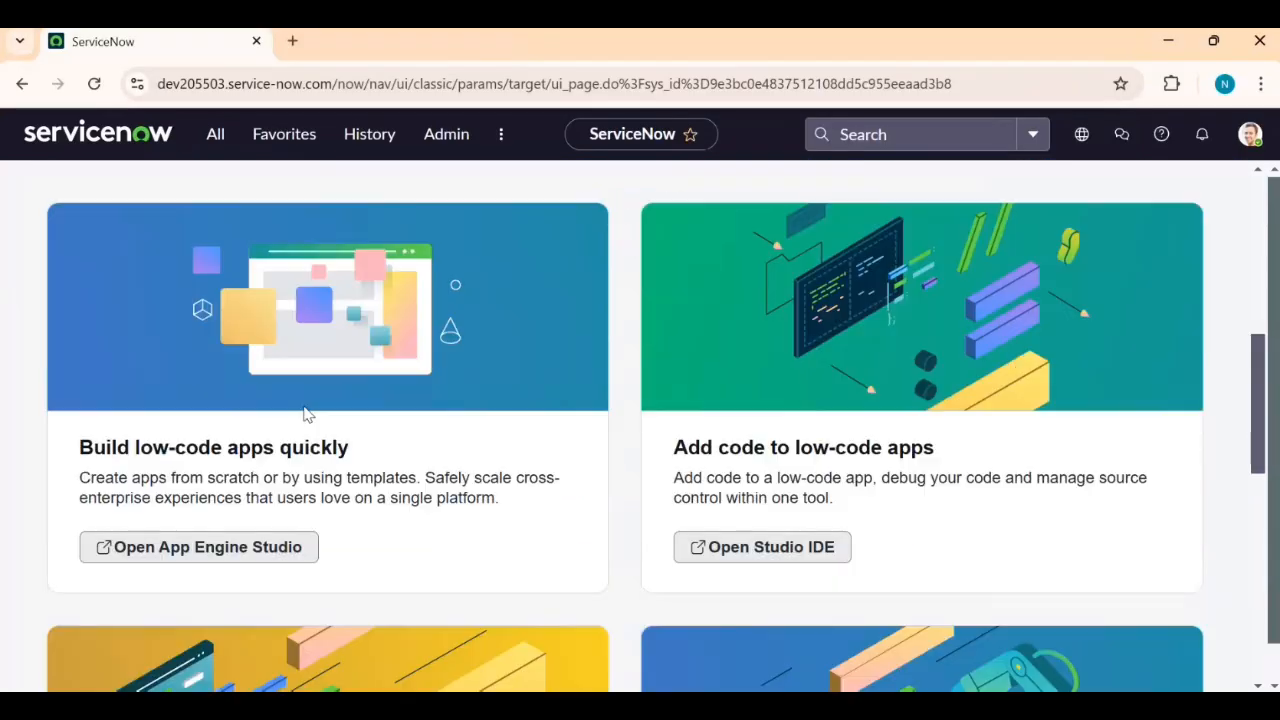
pyautogui.scroll(7, 304, 414)
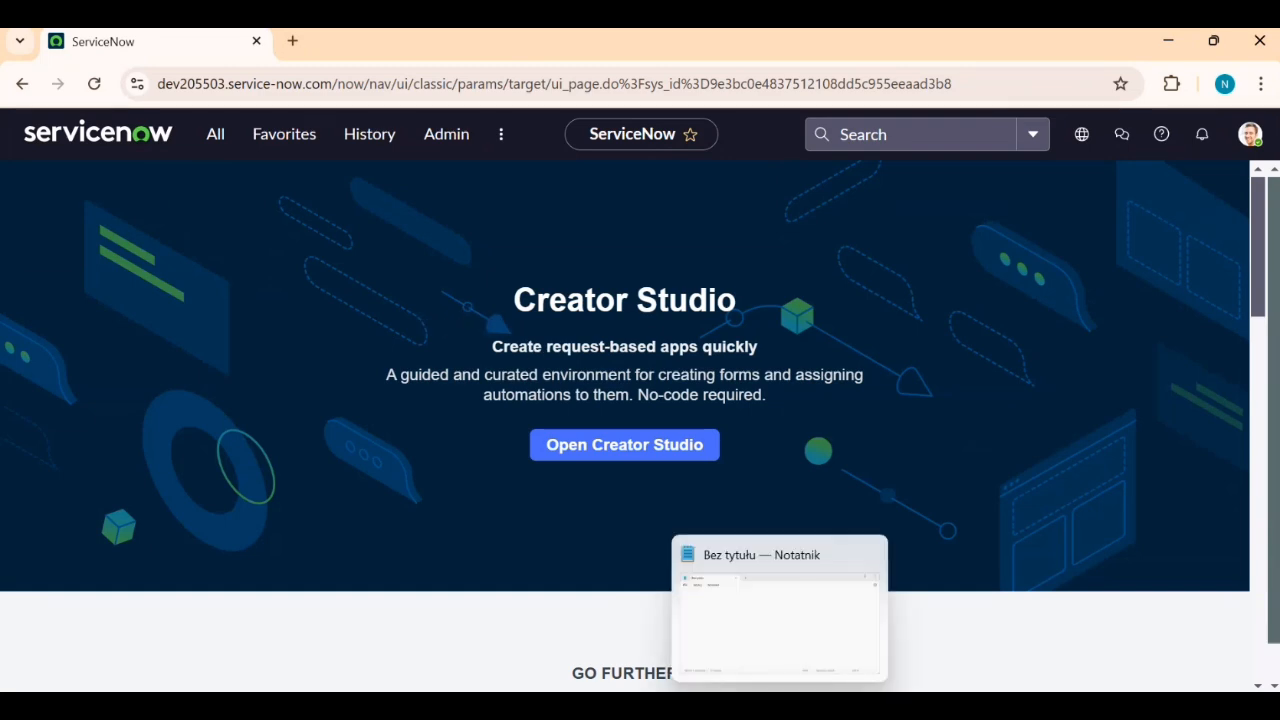
# - Switch to Notepad and write "layout", followed by the line "basic, pre configured column layout"
pyautogui.click(847, 668)
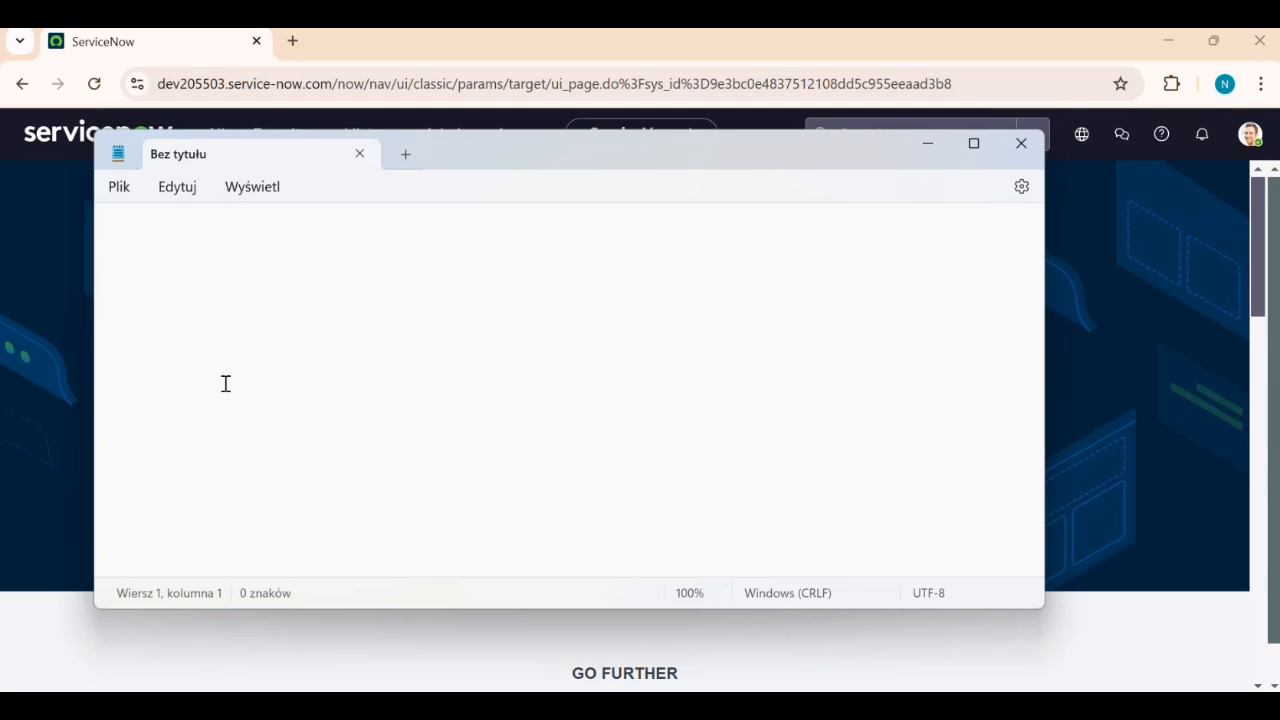
pyautogui.write('lay')
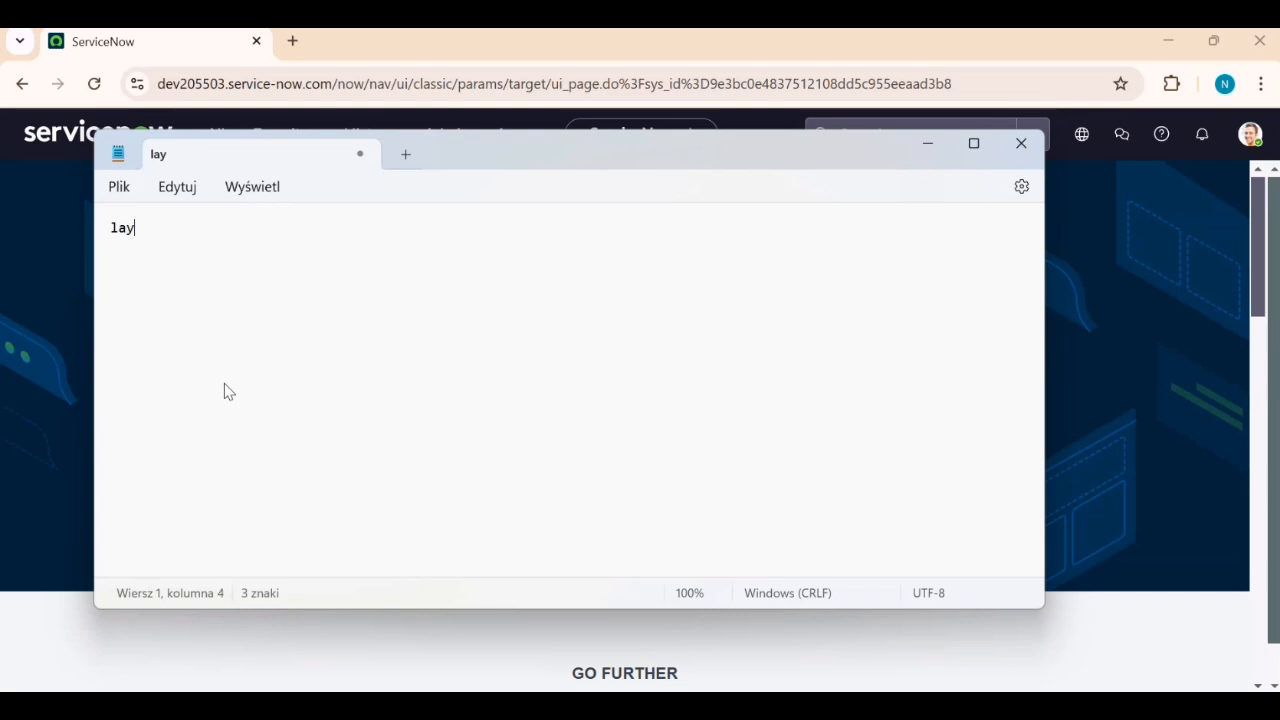
pyautogui.write('out')
pyautogui.press('Return')
pyautogui.write('basic')
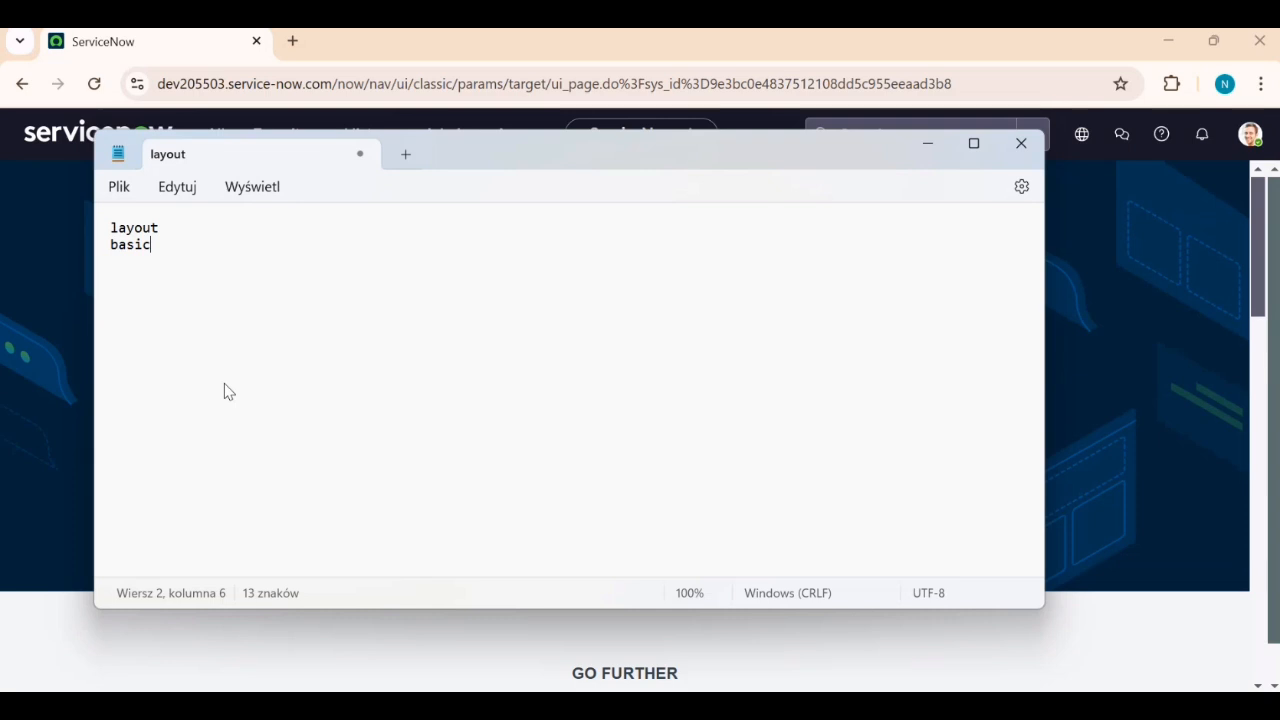
pyautogui.write(', pre con')
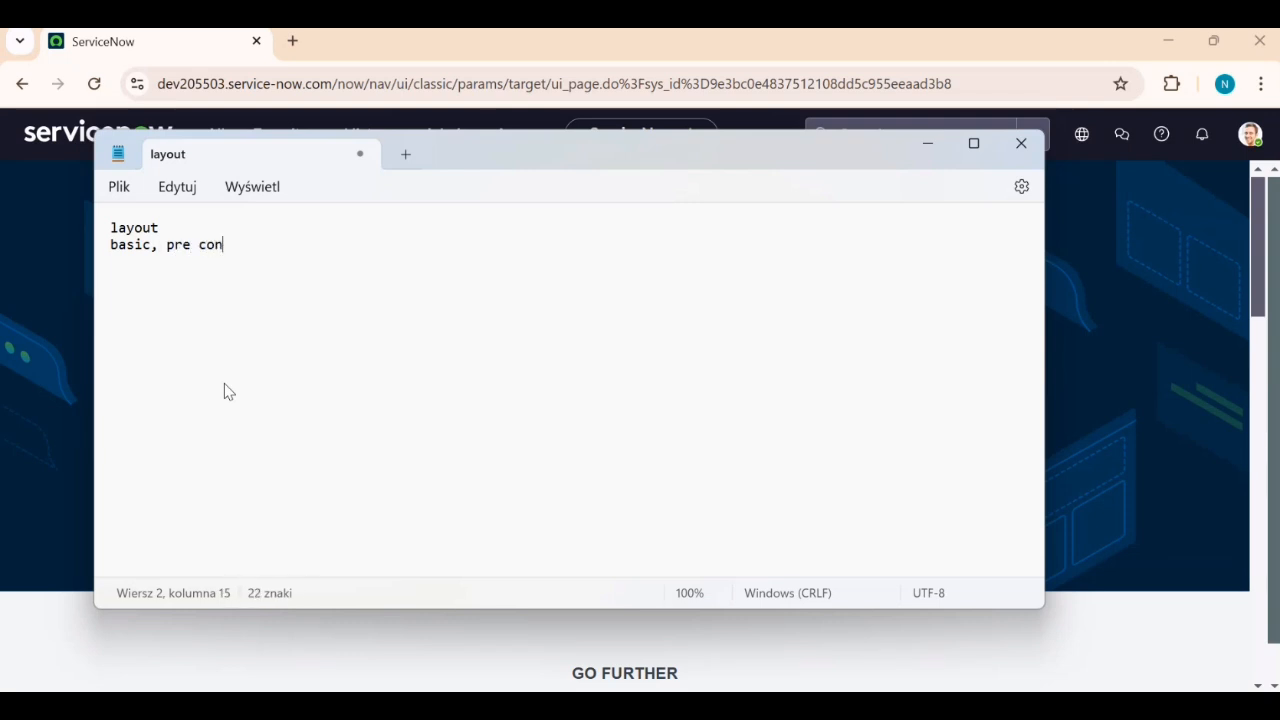
pyautogui.write('figured')
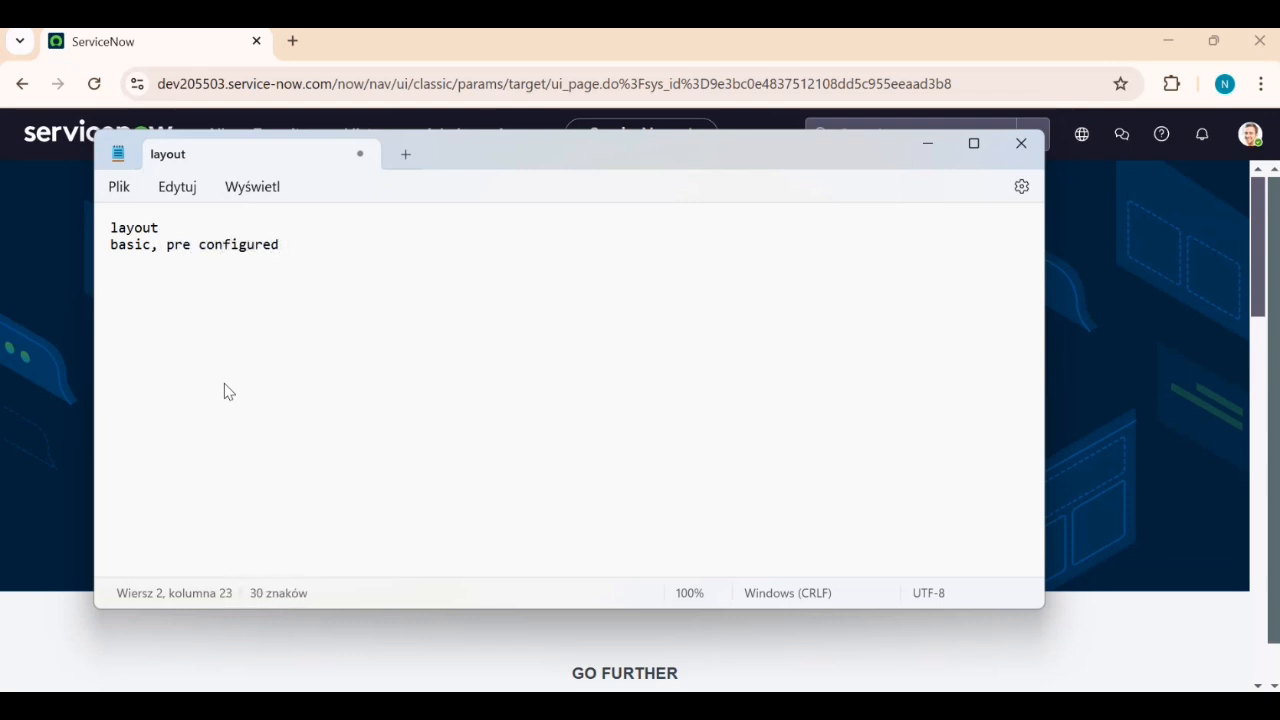
pyautogui.write(' column layou')
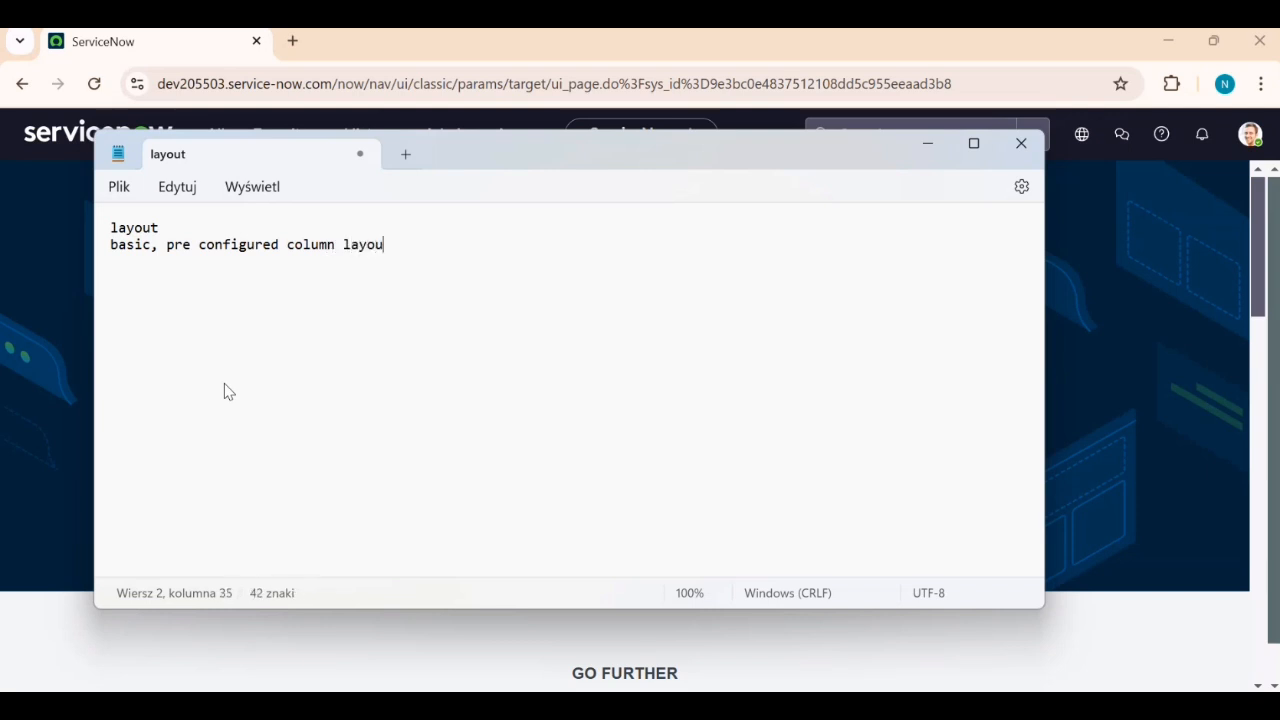
pyautogui.write('t')
# - Add "advanced", "flexbox" and "css grid" on separate lines below the basic layout note, and minimize Notepad
pyautogui.press('Return')
pyautogui.press('Return')
pyautogui.write('advanced')
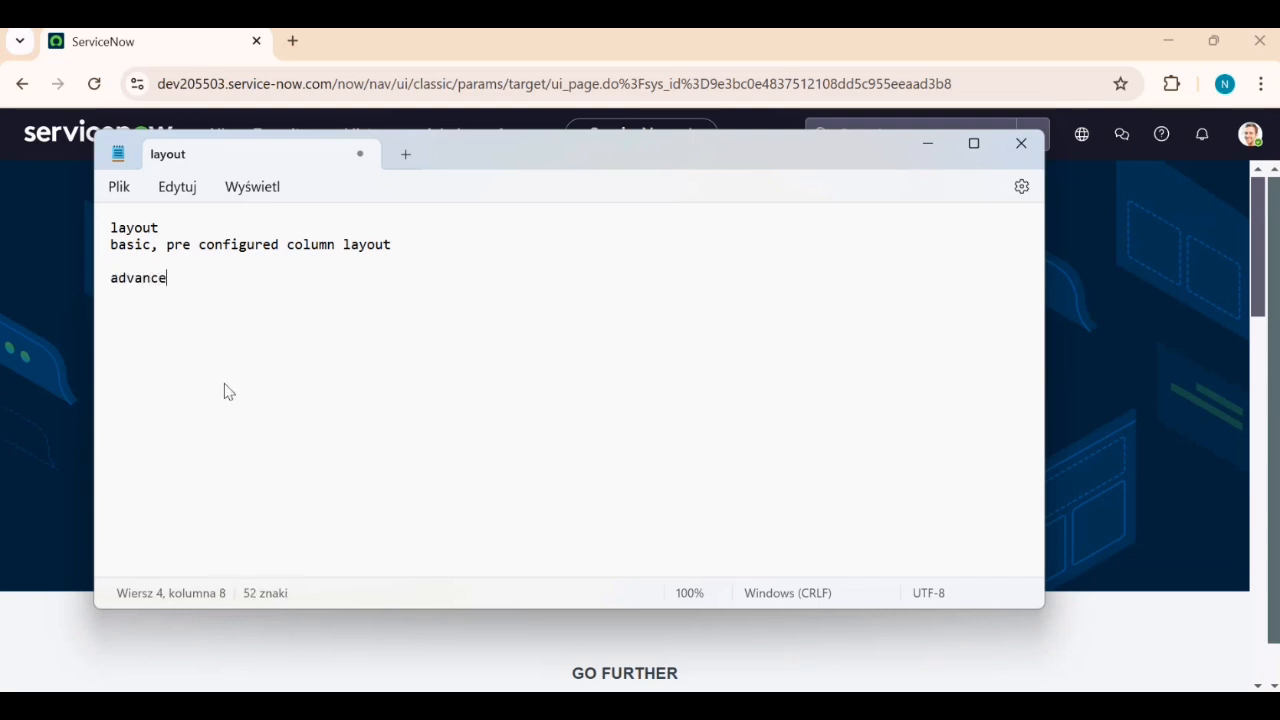
pyautogui.press('Return')
pyautogui.press('Return')
pyautogui.write('flexbox')
pyautogui.press('Return')
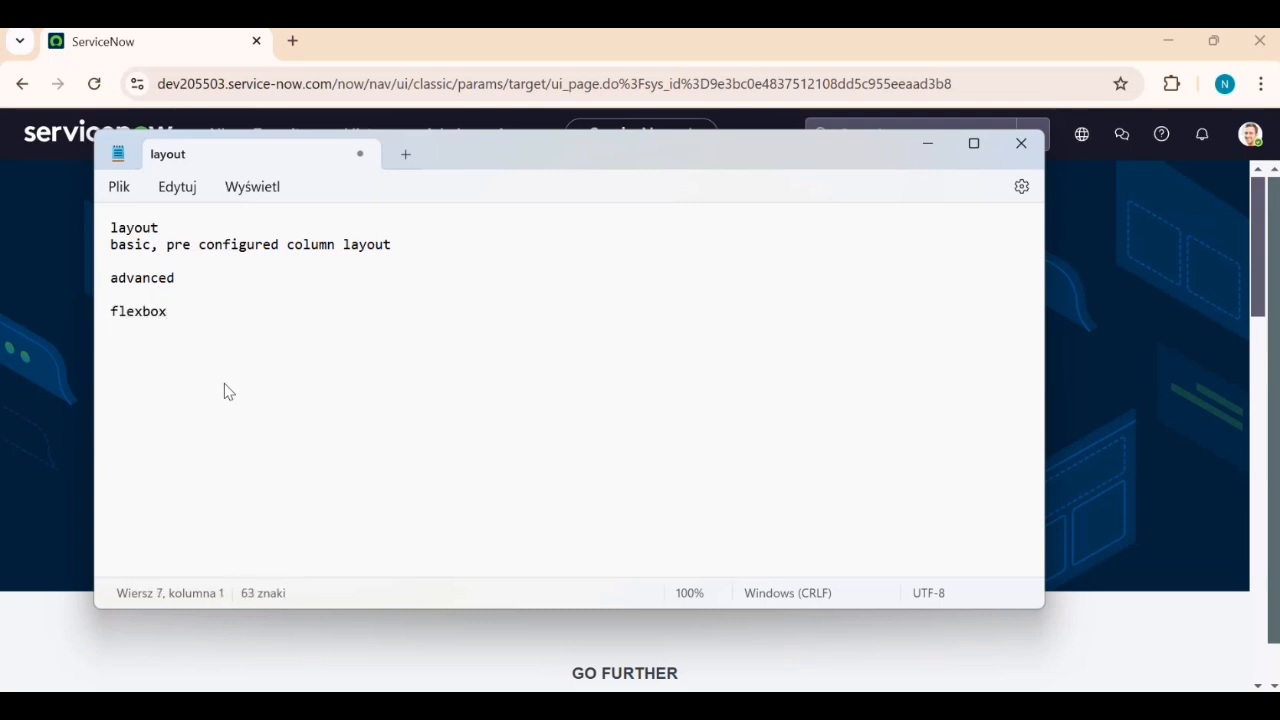
pyautogui.write('css g')
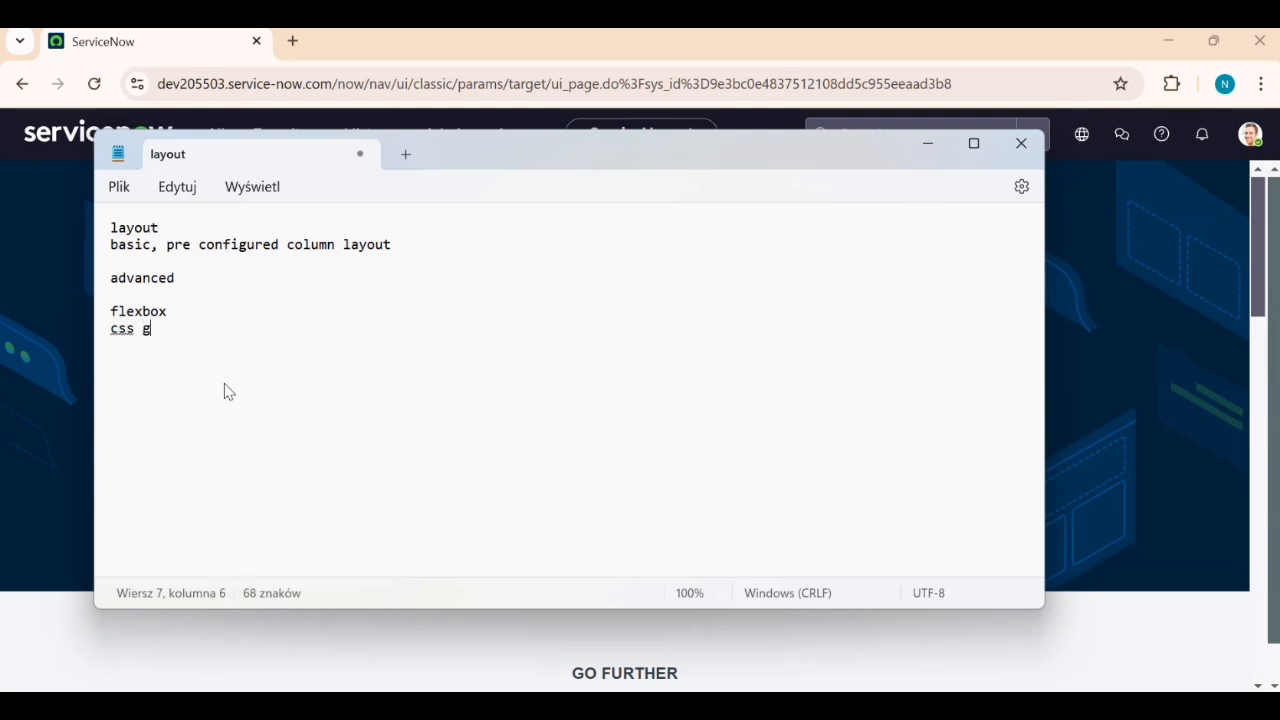
pyautogui.write('rid')
pyautogui.click(926, 147)
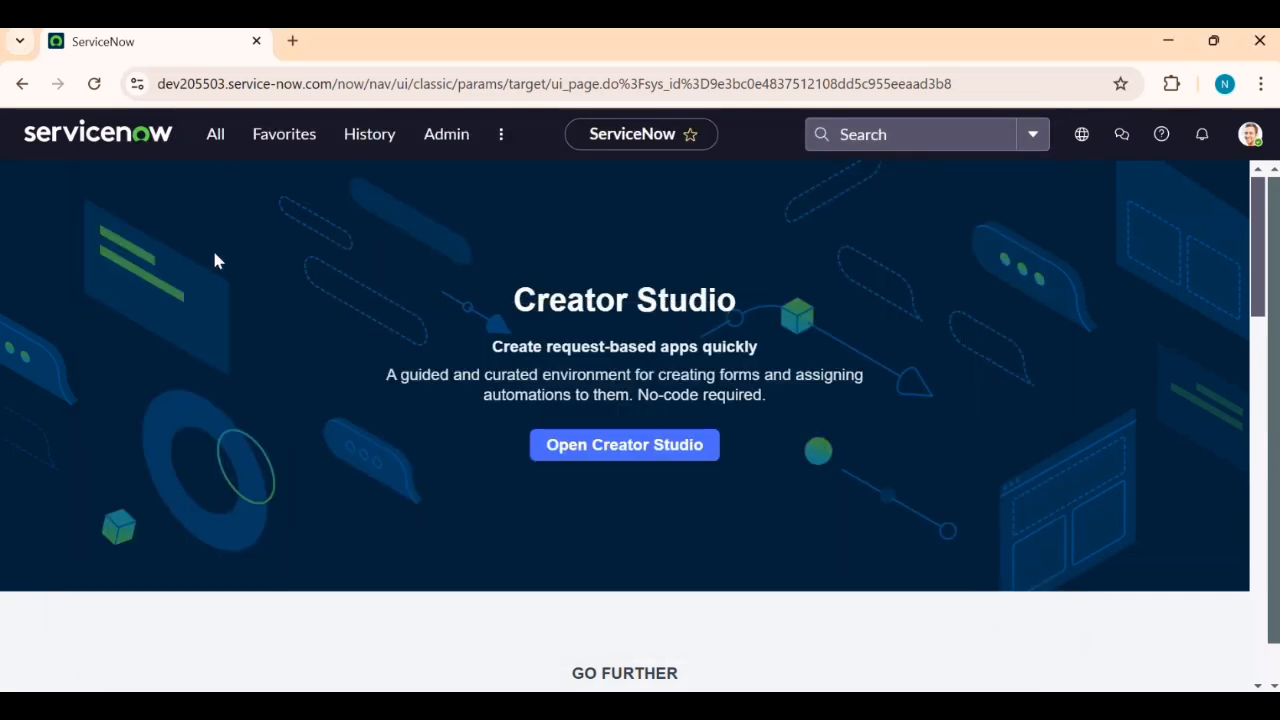
# - Find UI Builder in the ServiceNow navigator using "ui build" and open it
pyautogui.click(219, 149)
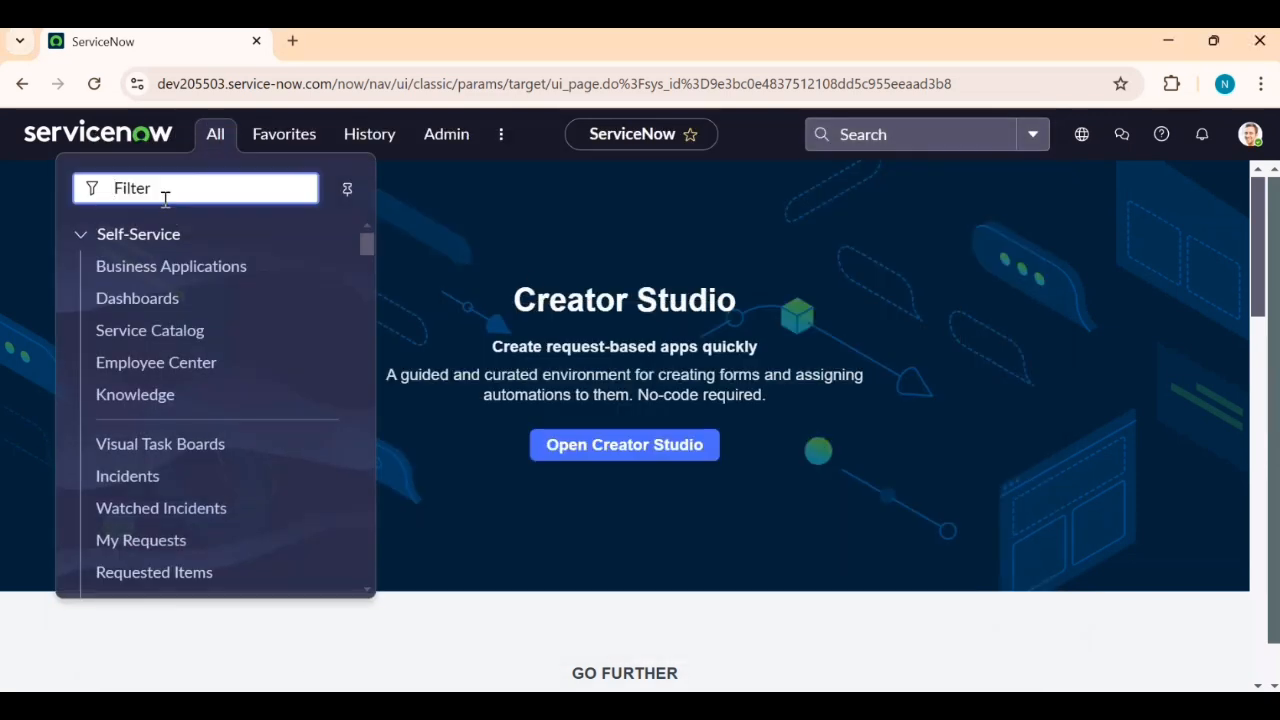
pyautogui.write('ui build')
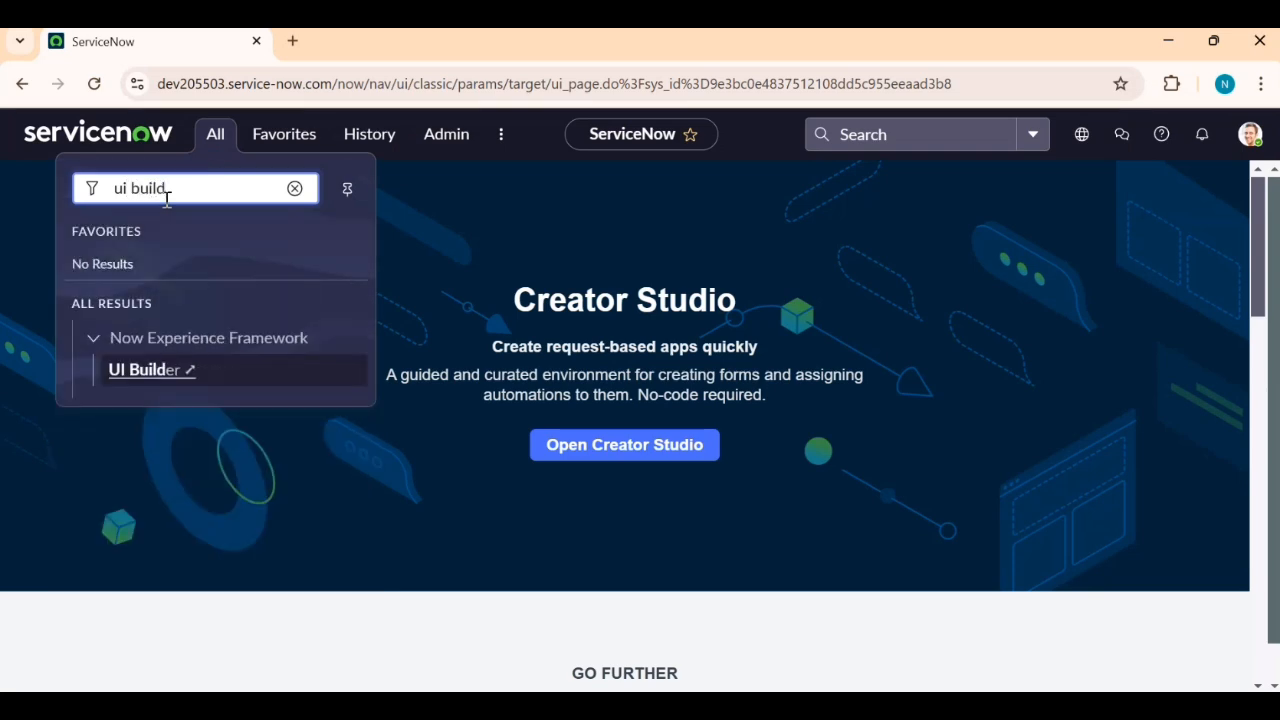
pyautogui.click(127, 376)
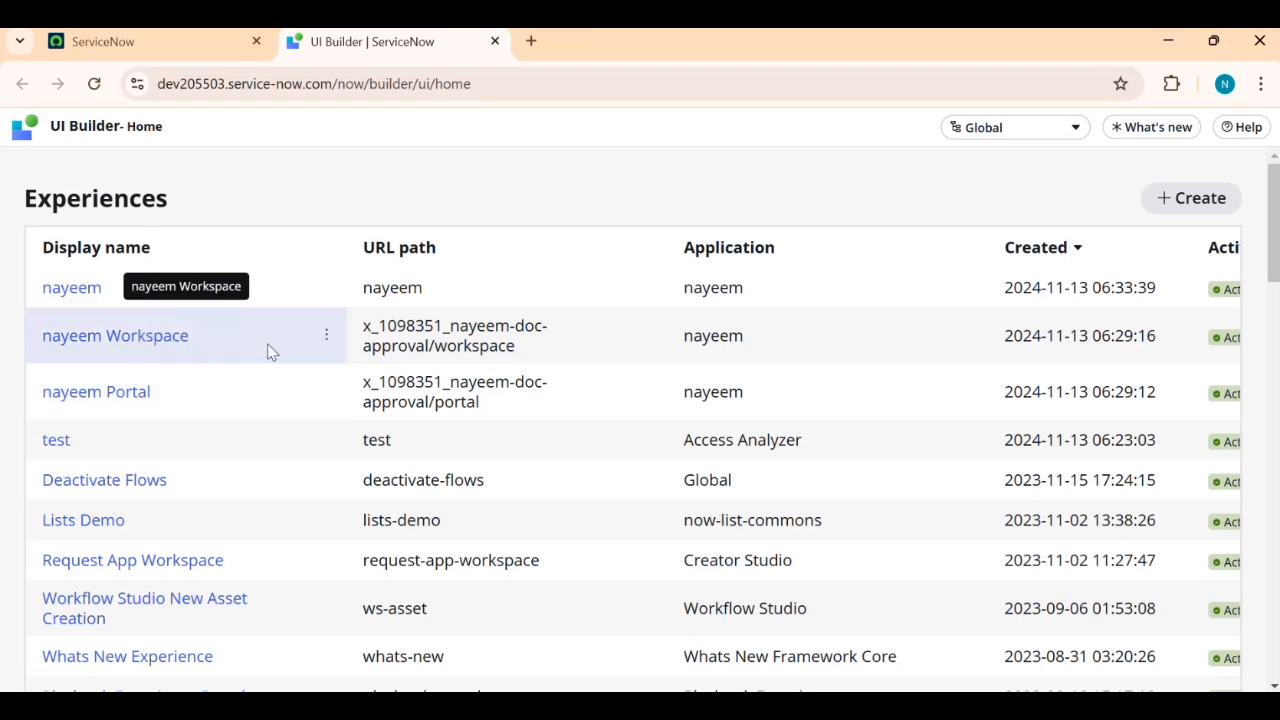
# - Open the Home default page variant of the most recently created experience and select its Dashboard component
pyautogui.click(62, 292)
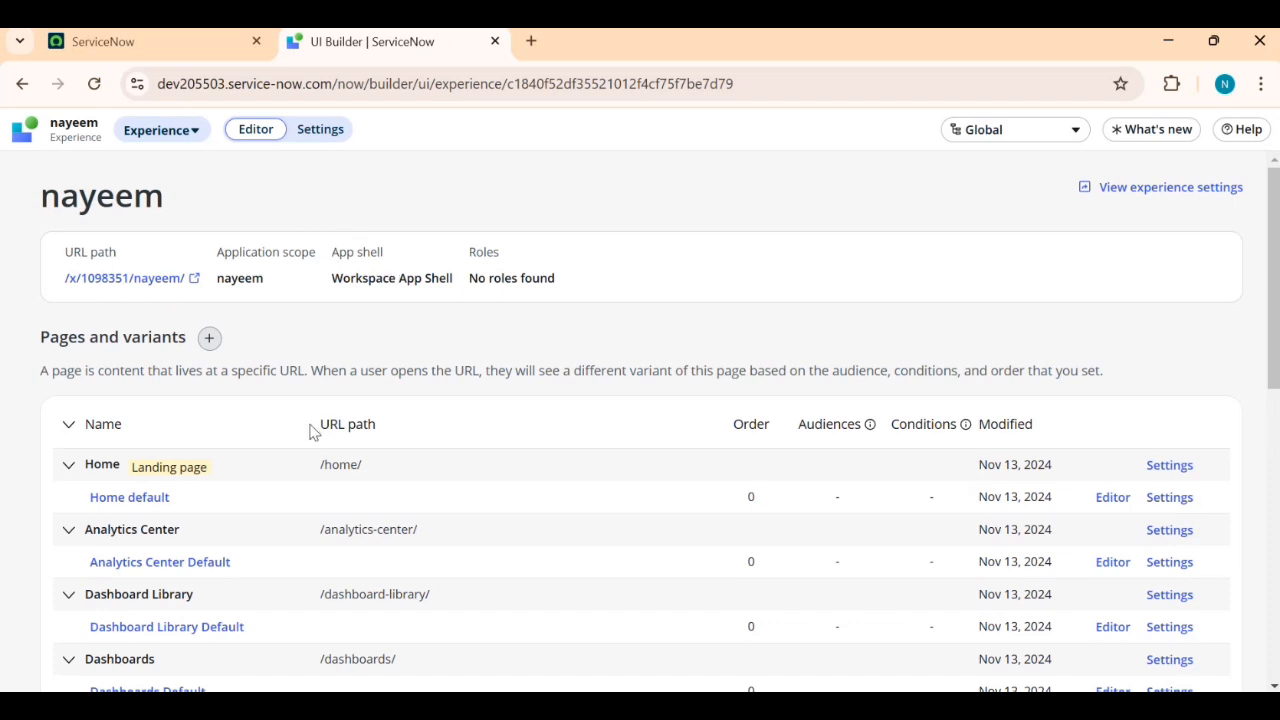
pyautogui.scroll(-1, 298, 440)
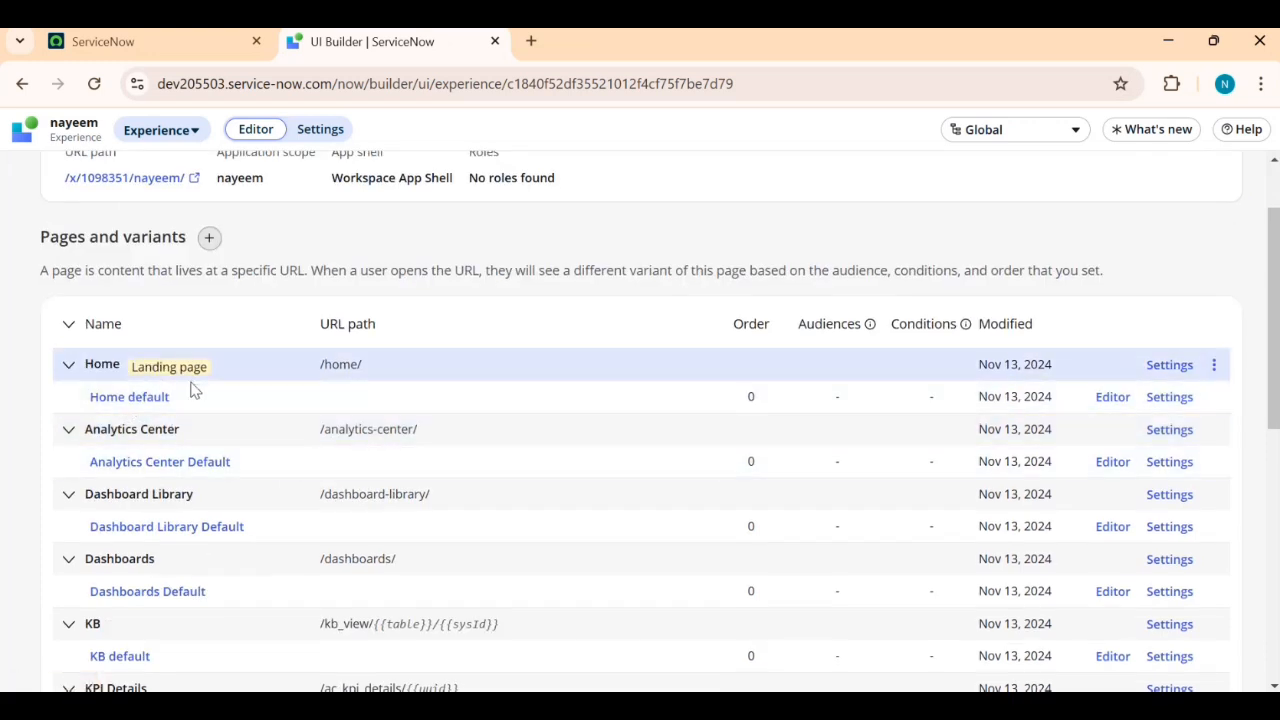
pyautogui.click(158, 400)
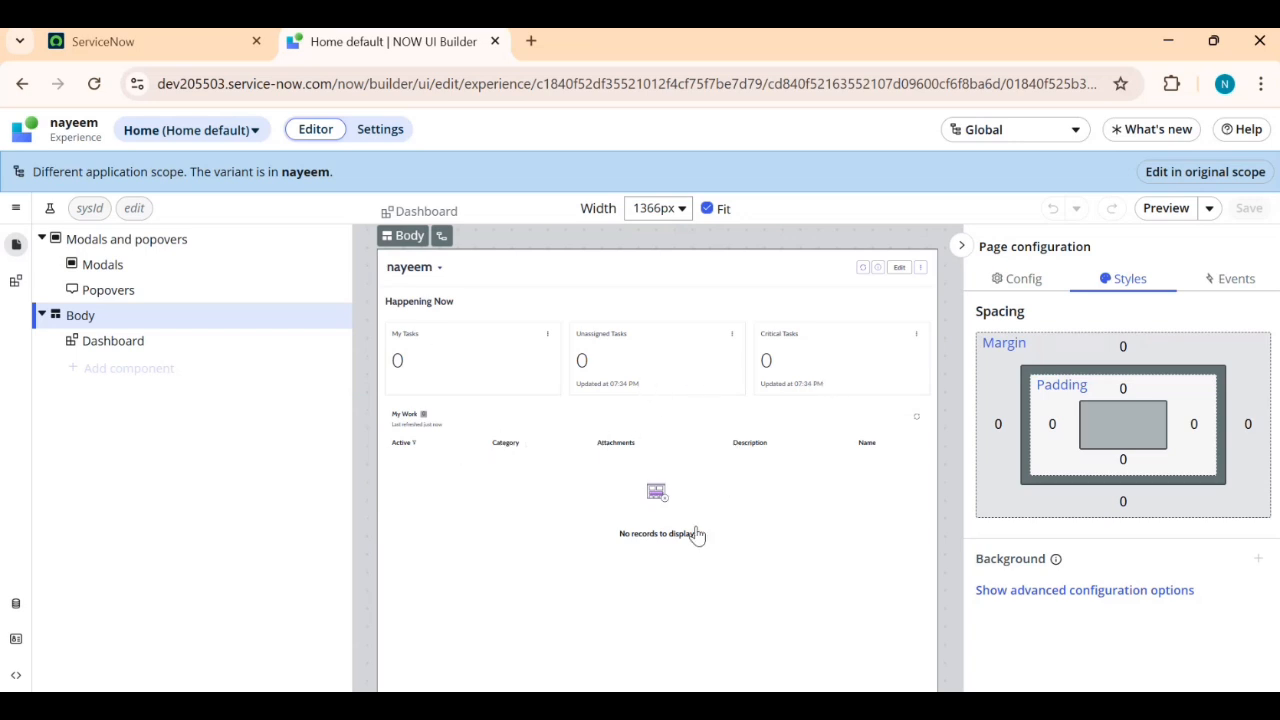
pyautogui.click(786, 500)
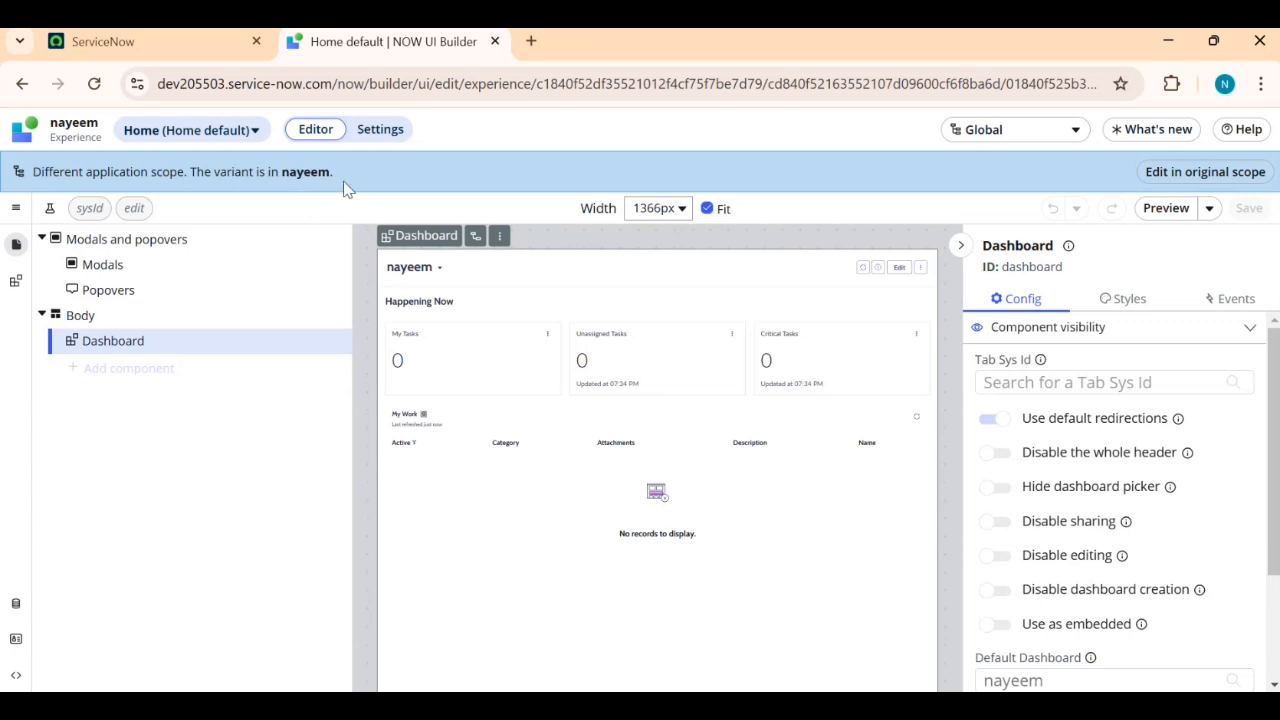
# - Switch the ServiceNow application scope from Global to the experience's own scope and reload the UI Builder page
pyautogui.click(115, 41)
pyautogui.click(1080, 140)
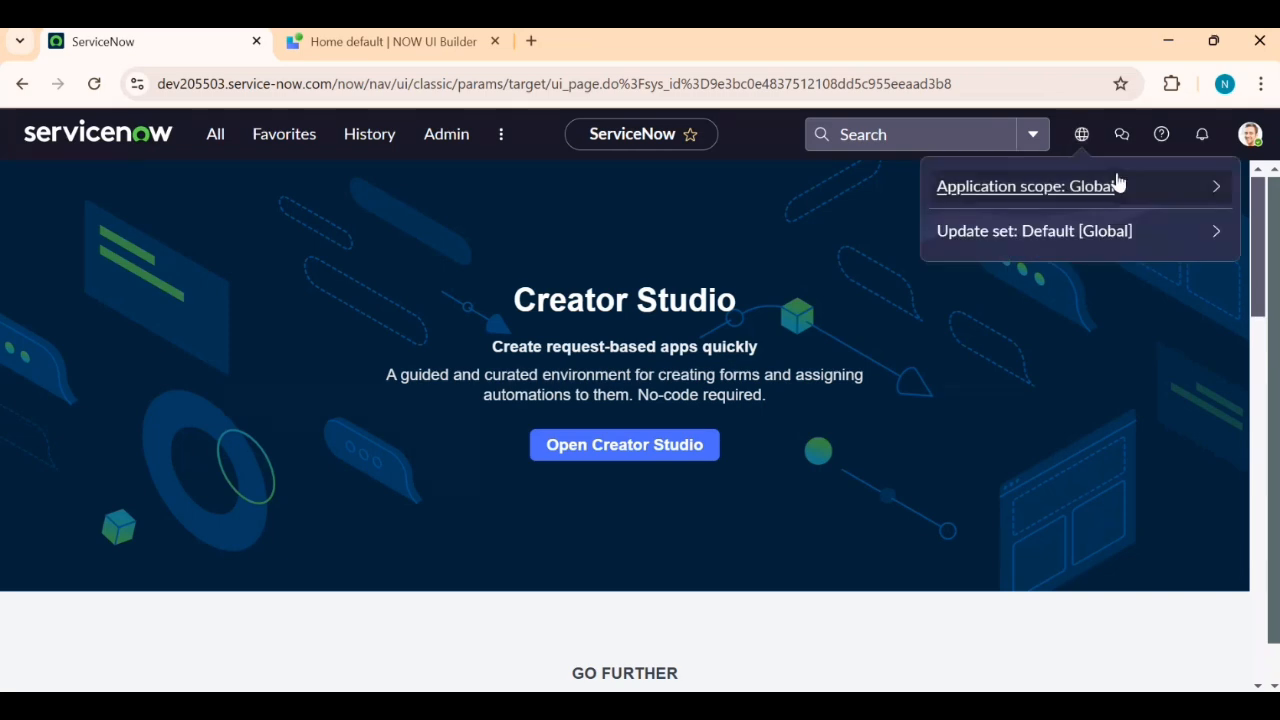
pyautogui.click(1118, 184)
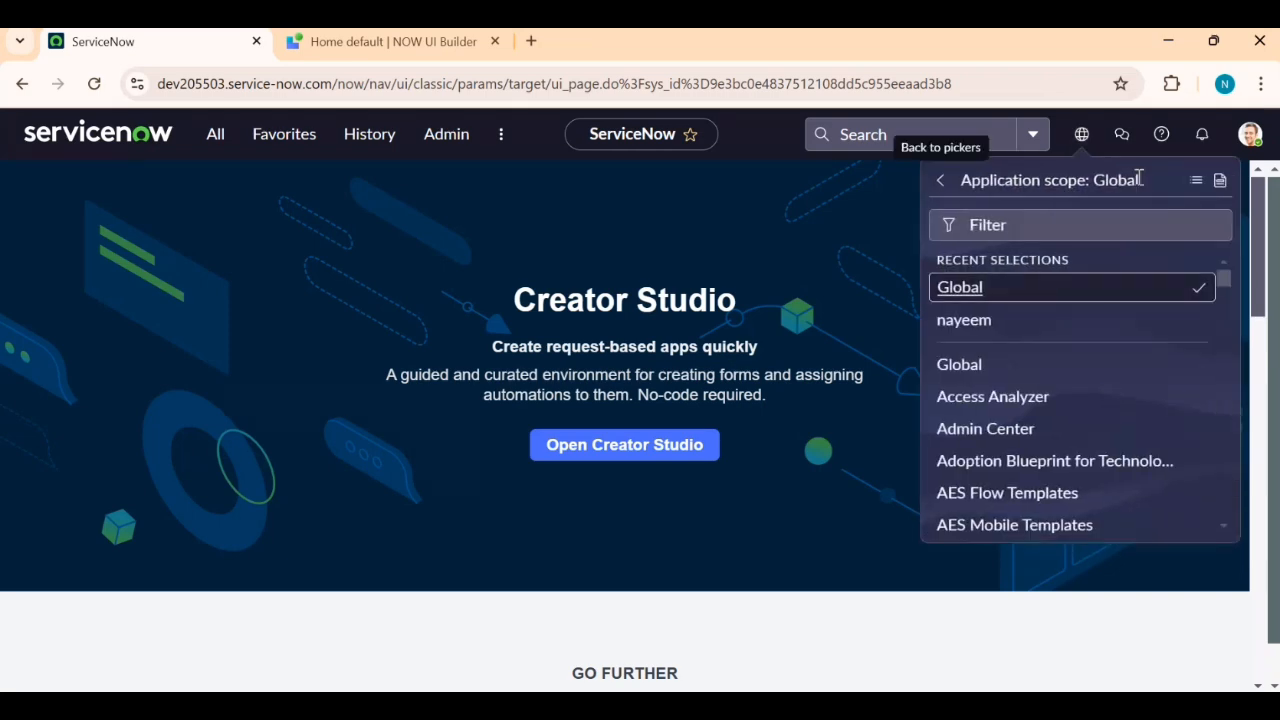
pyautogui.click(966, 322)
pyautogui.click(380, 45)
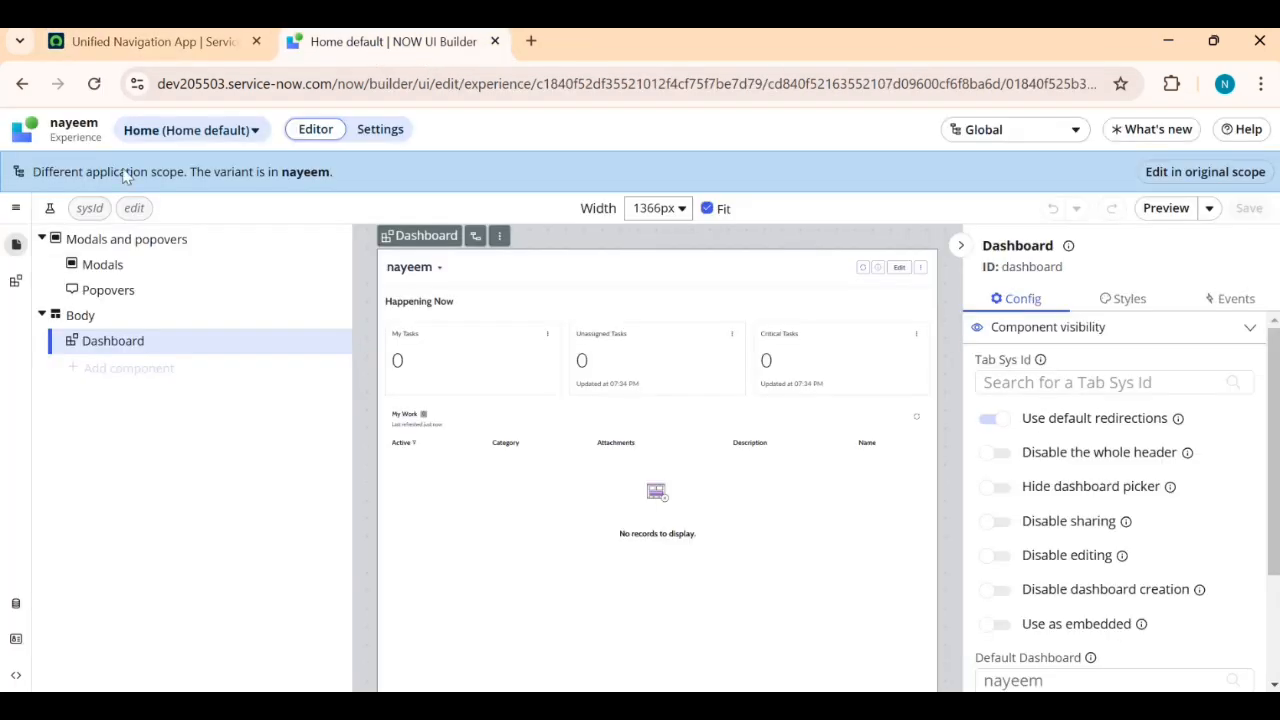
pyautogui.click(93, 86)
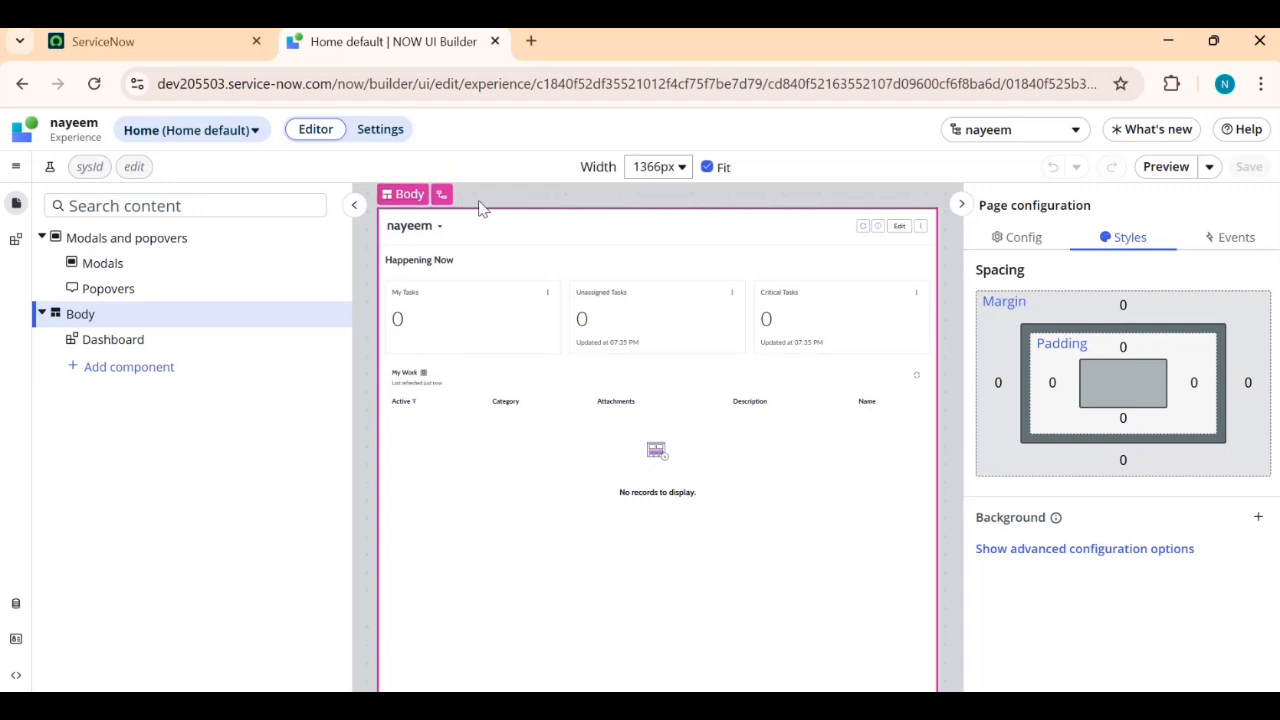
# - Inspect the Dashboard and Body of the Home default page, preview the page, and close the preview
pyautogui.click(502, 355)
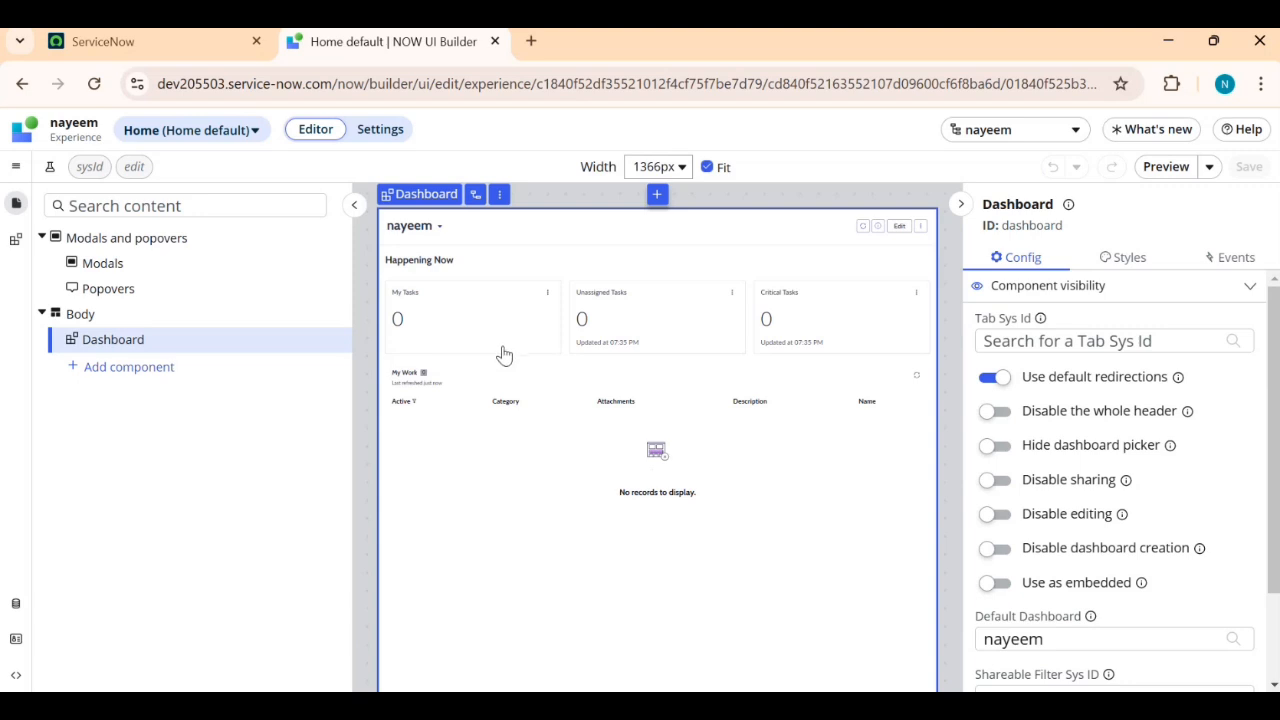
pyautogui.click(86, 322)
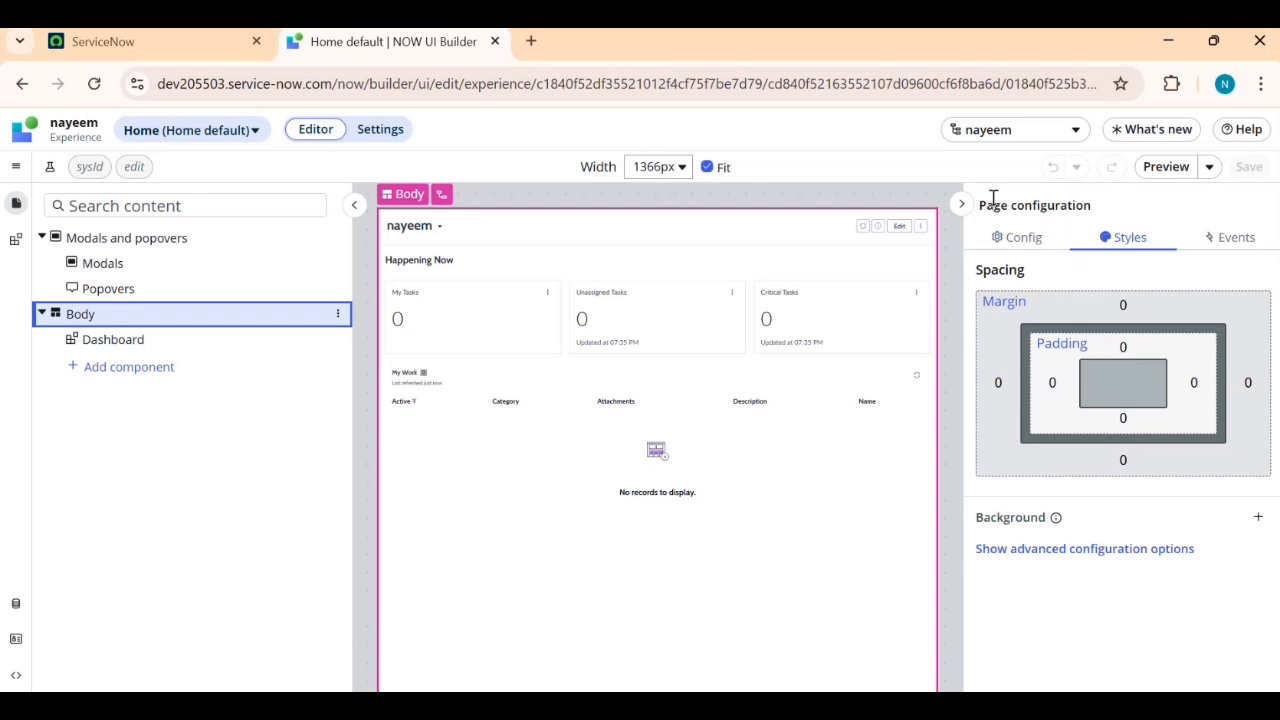
pyautogui.click(1158, 166)
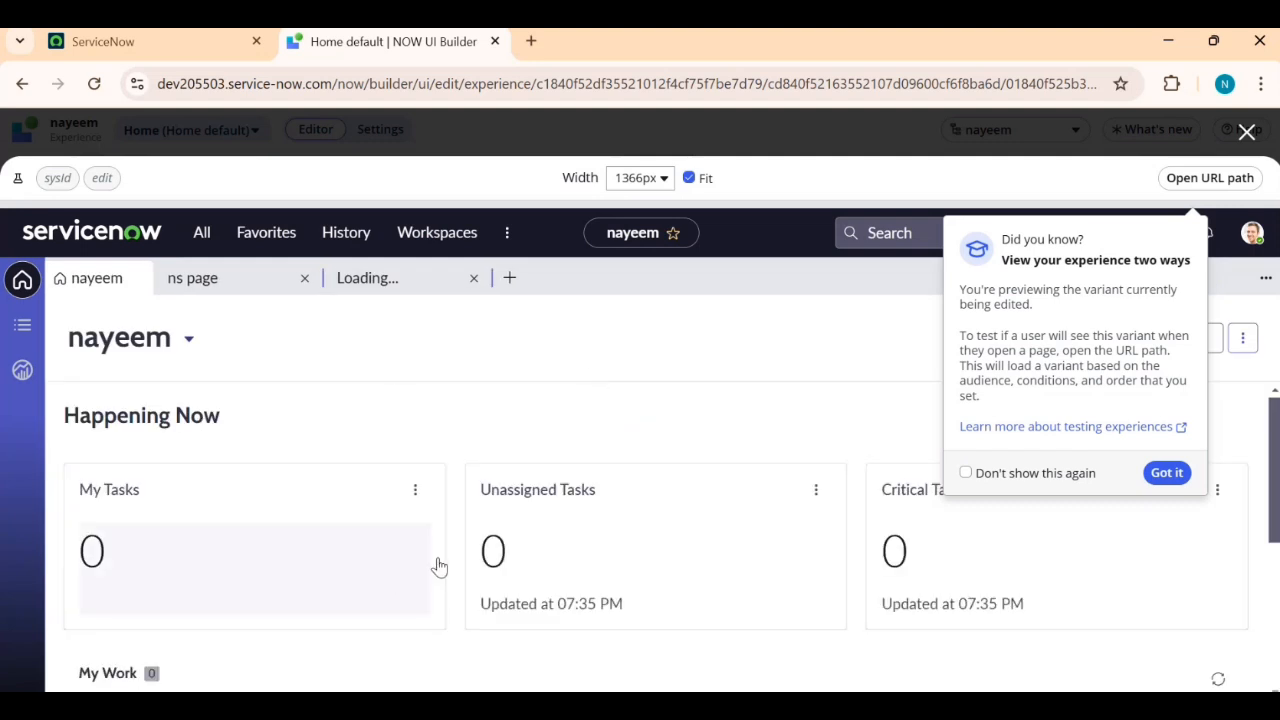
pyautogui.scroll(-2, 640, 569)
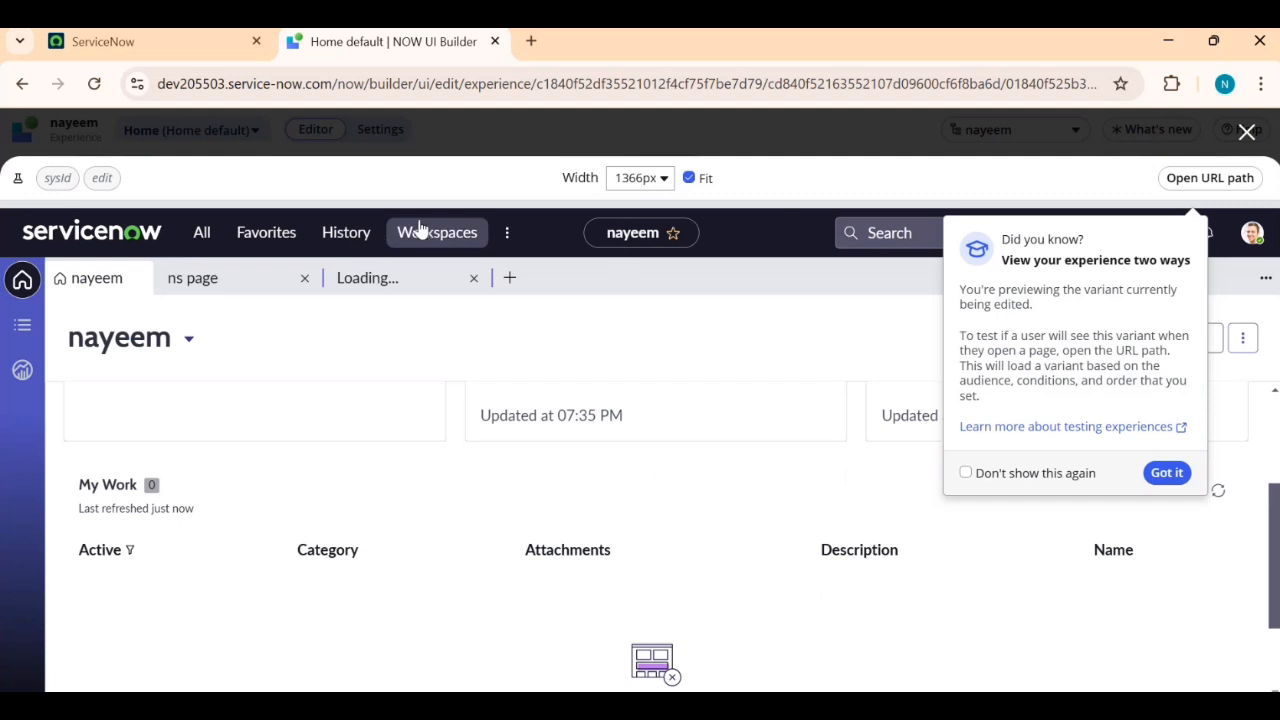
pyautogui.click(1245, 132)
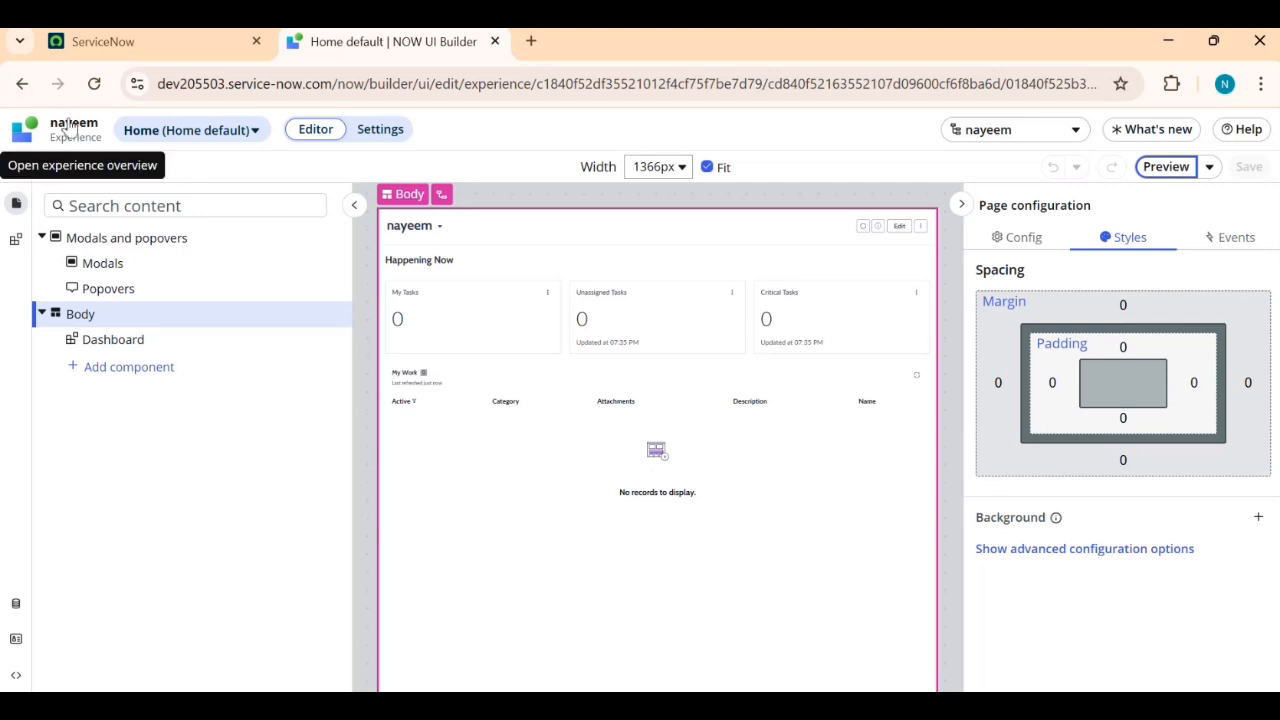
# - Open the admin page variant of ns page in the editor
pyautogui.click(203, 135)
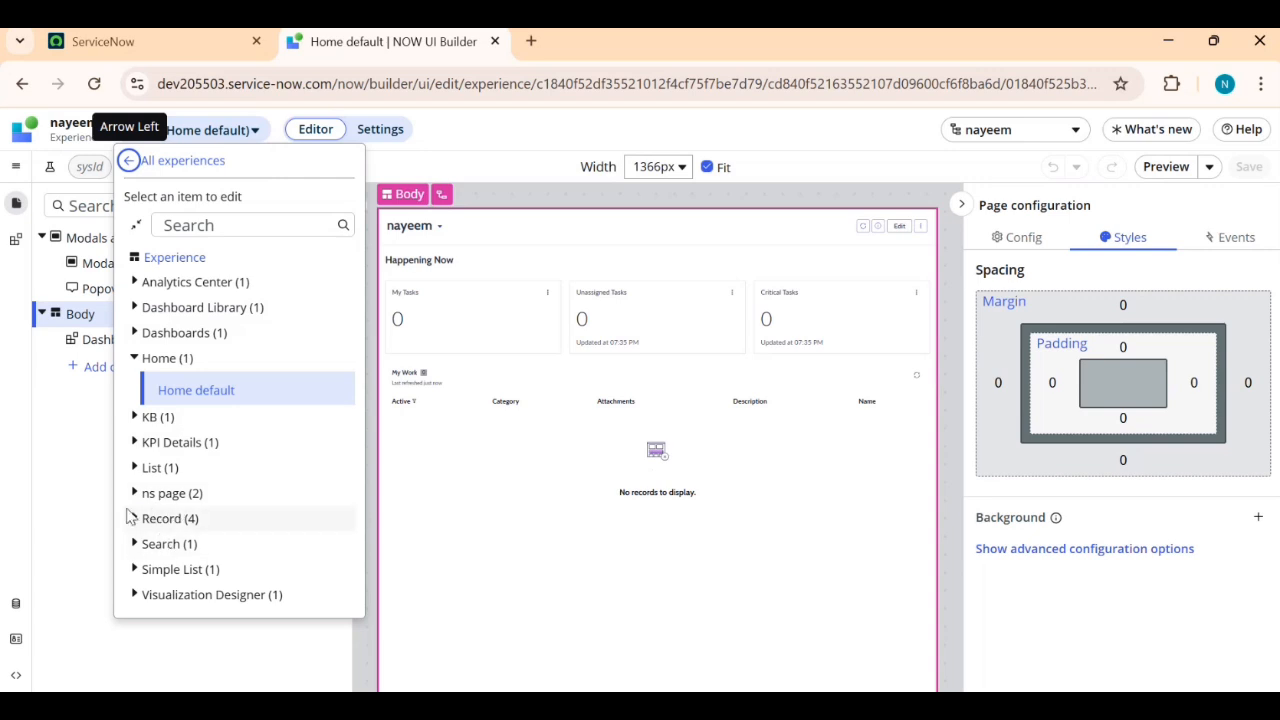
pyautogui.click(133, 493)
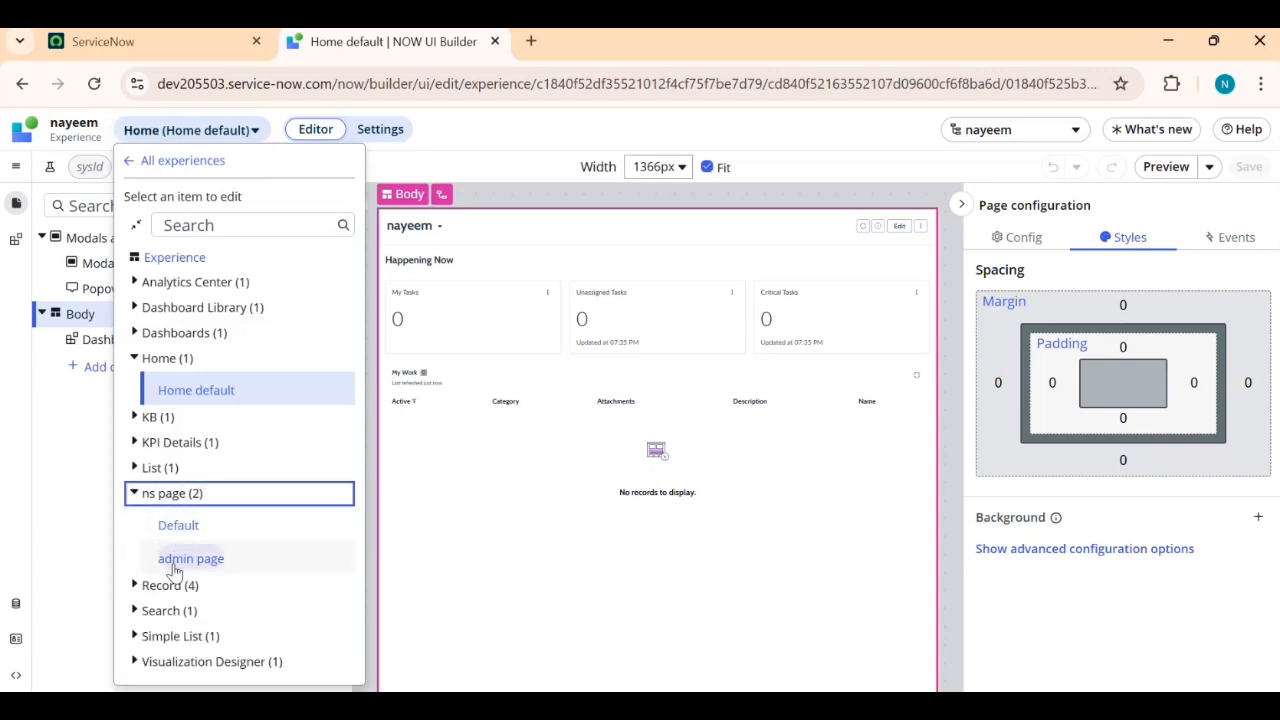
pyautogui.click(205, 559)
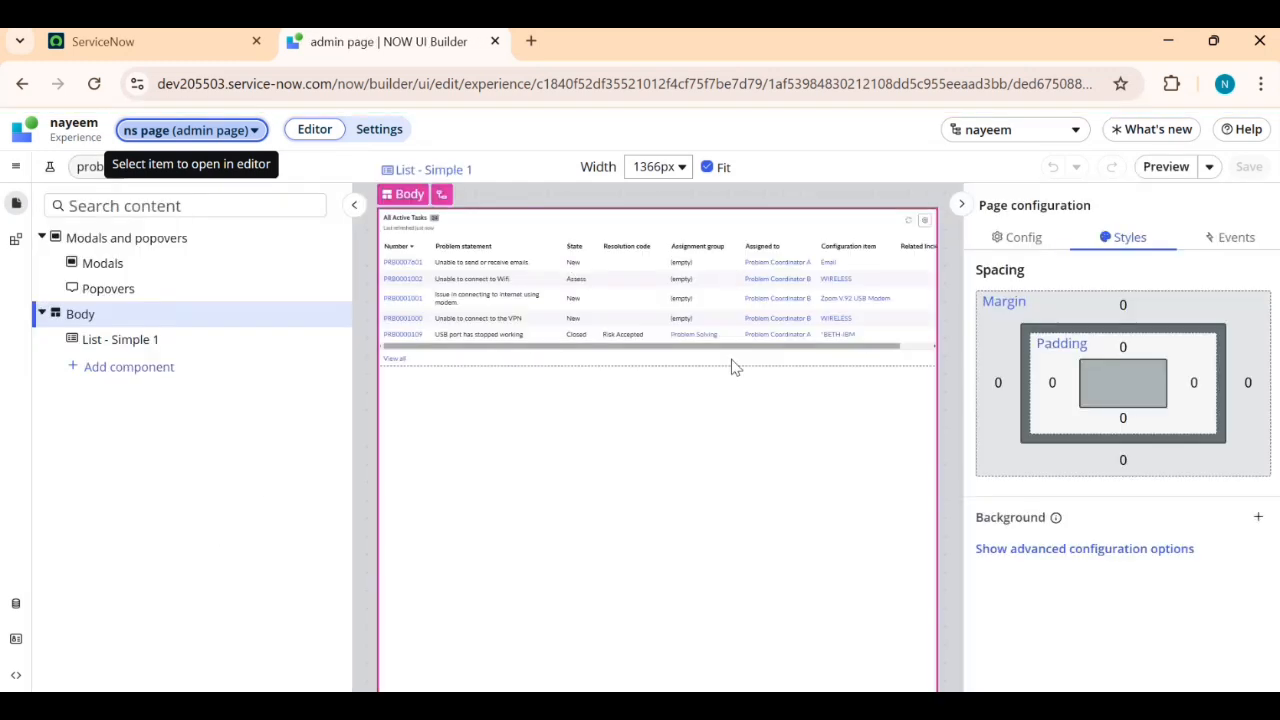
# - Delete the List - Simple 1 component from the admin page
pyautogui.click(777, 320)
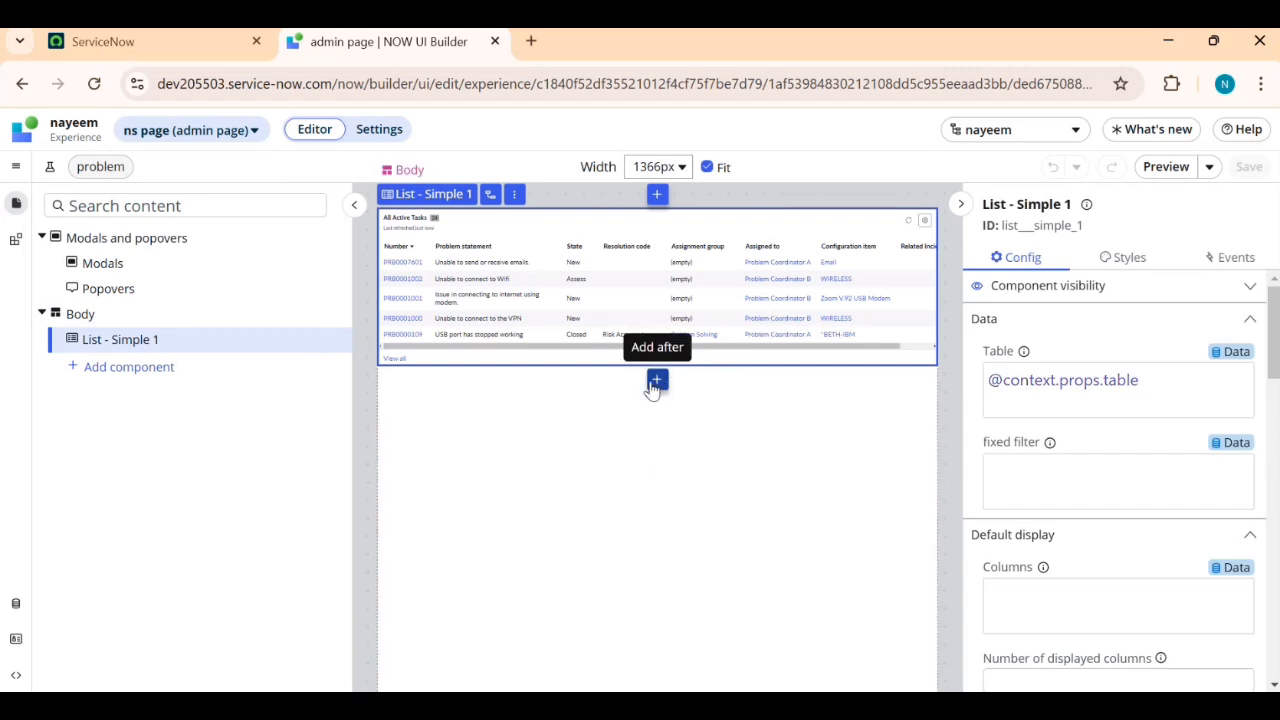
pyautogui.click(511, 197)
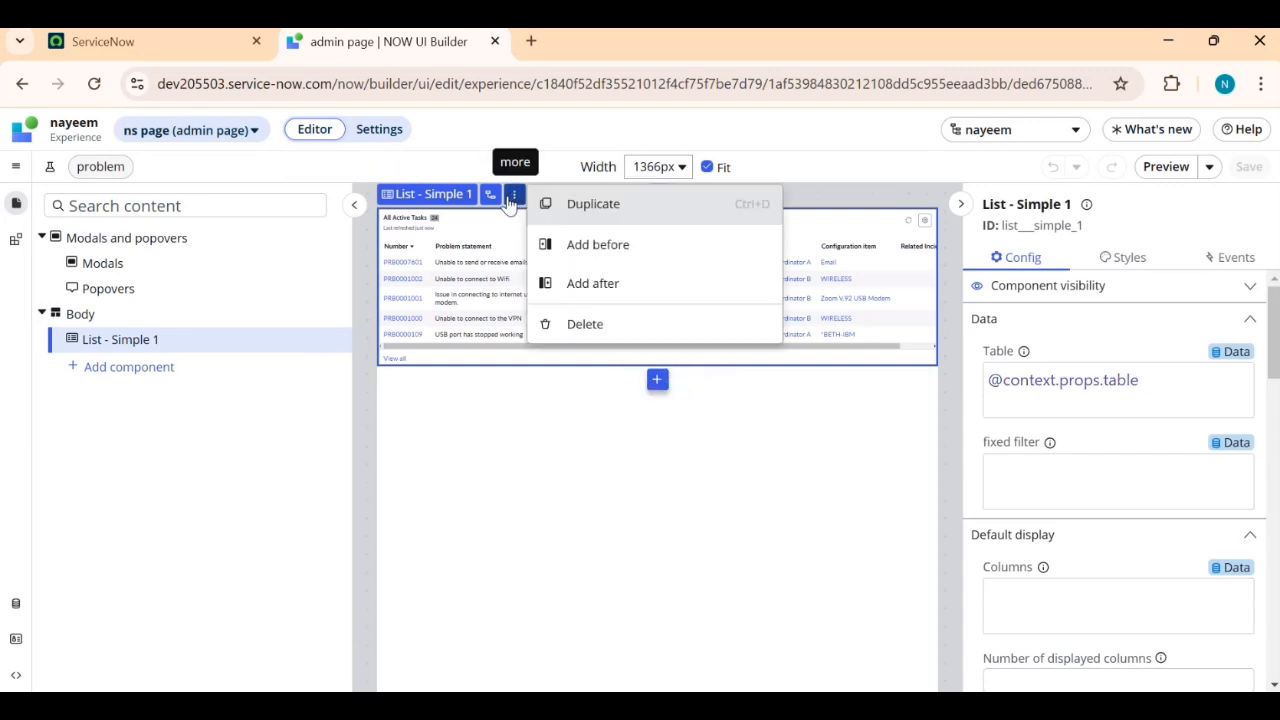
pyautogui.click(588, 324)
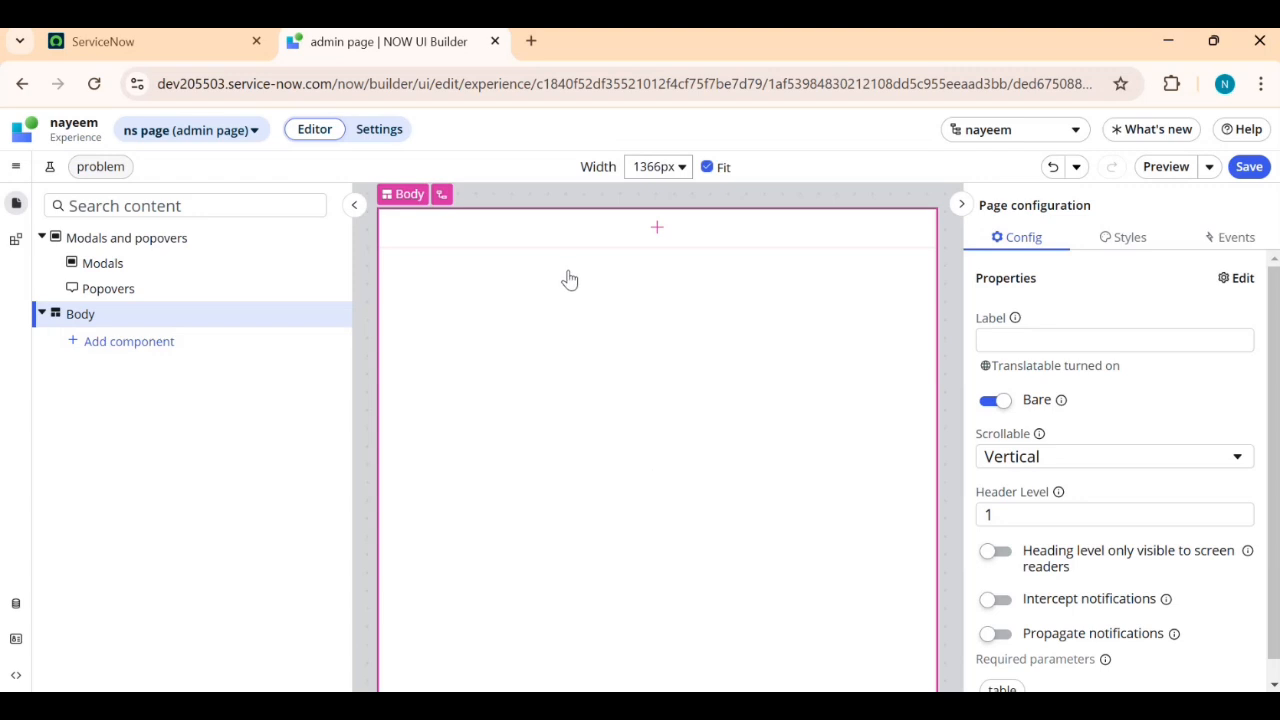
# - Browse the basic and advanced layouts available for the page body and read the description of the Flexbox layout
pyautogui.click(657, 229)
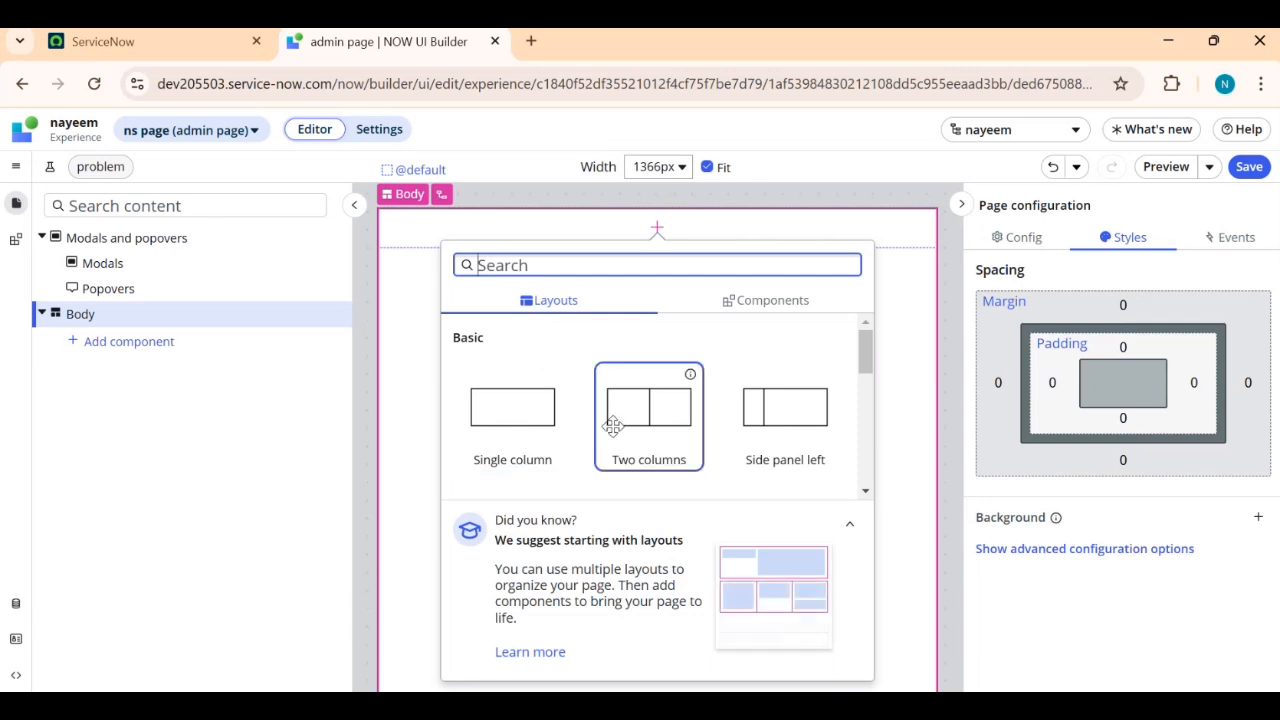
pyautogui.scroll(-2, 810, 450)
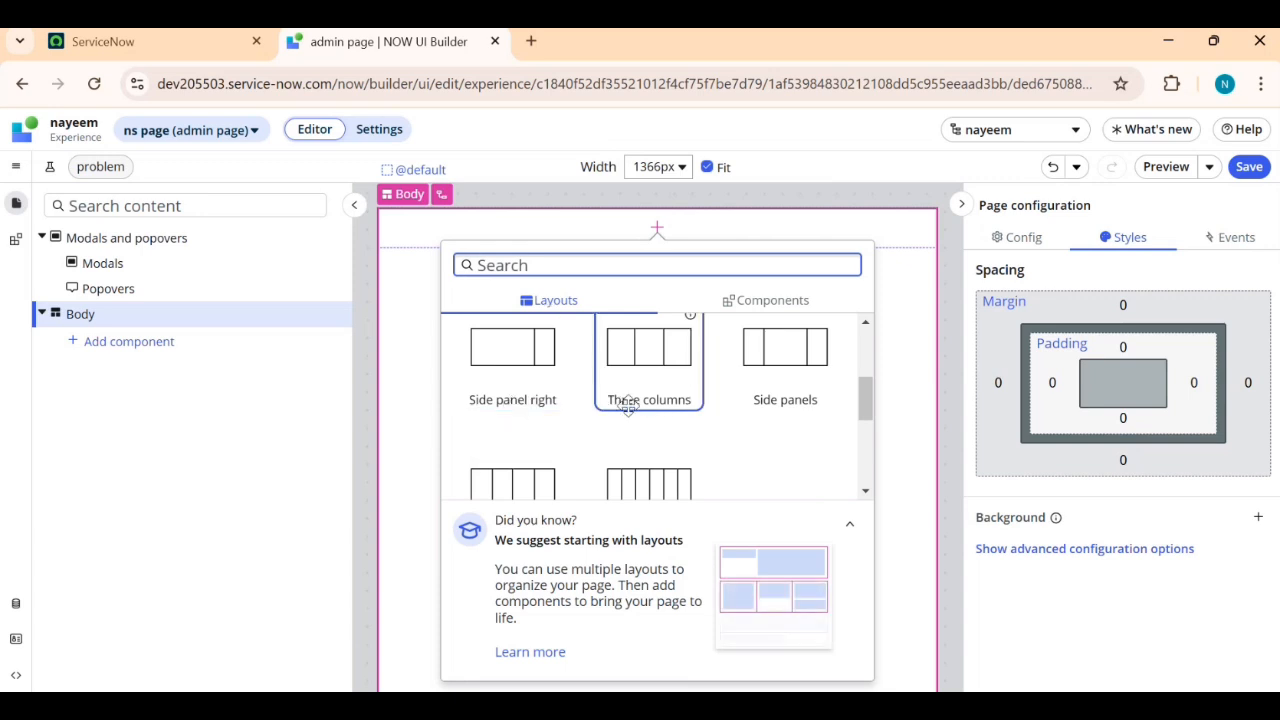
pyautogui.scroll(-2, 820, 400)
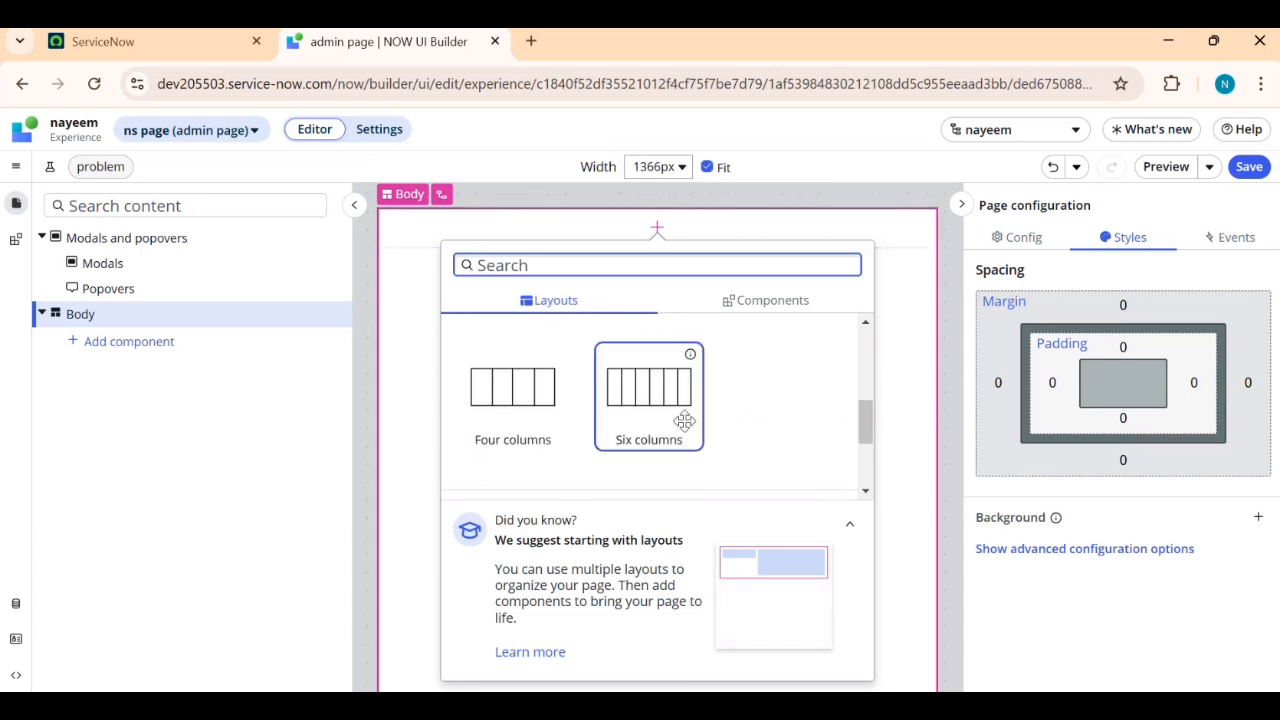
pyautogui.scroll(-3, 695, 437)
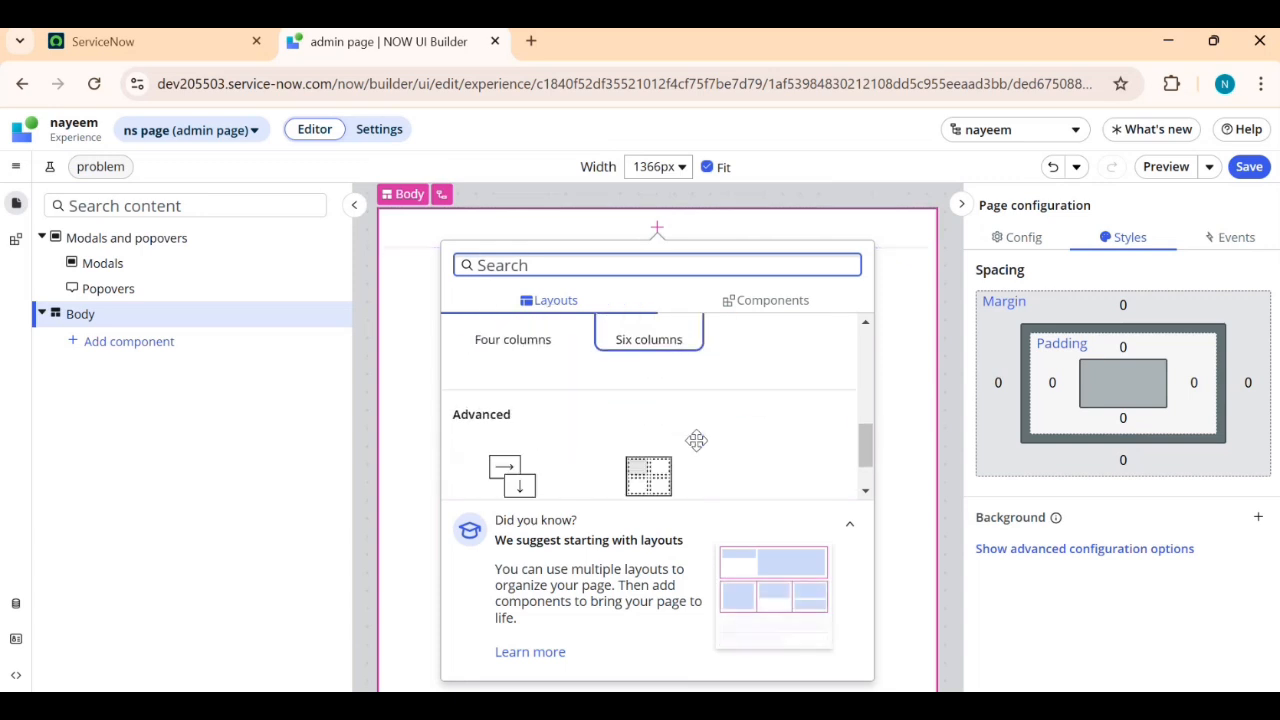
pyautogui.scroll(-1, 706, 438)
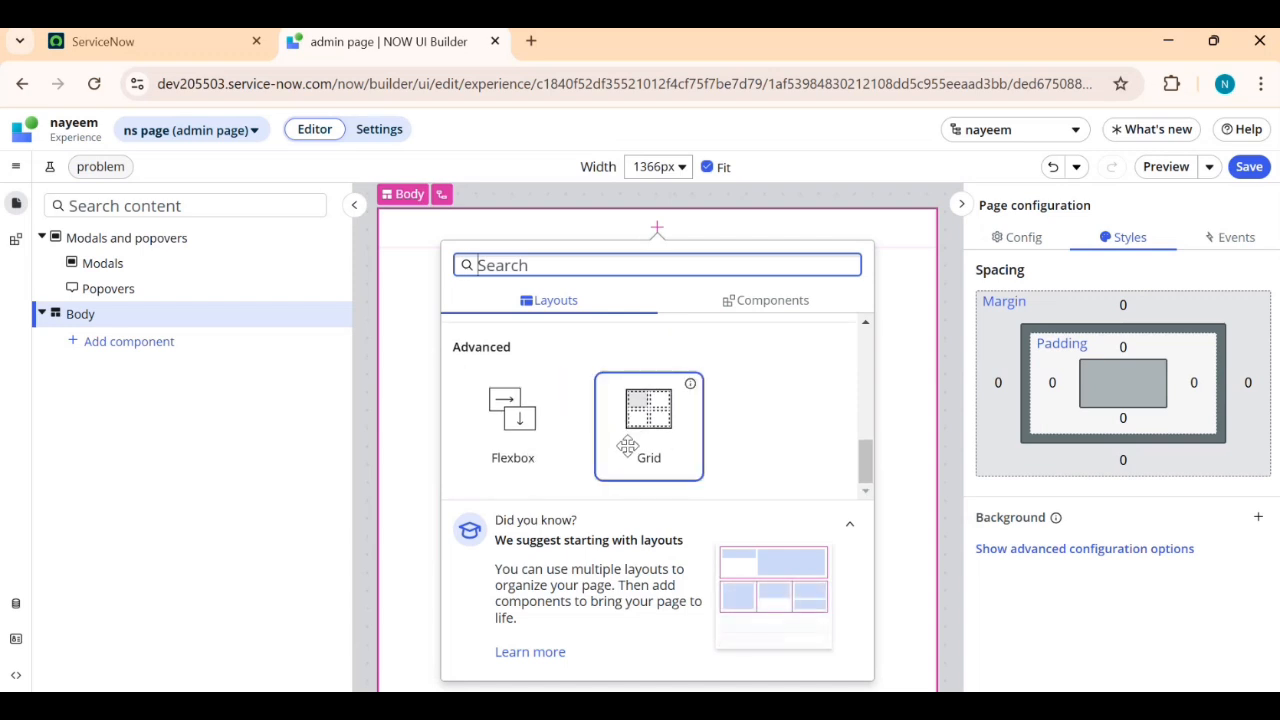
pyautogui.click(556, 386)
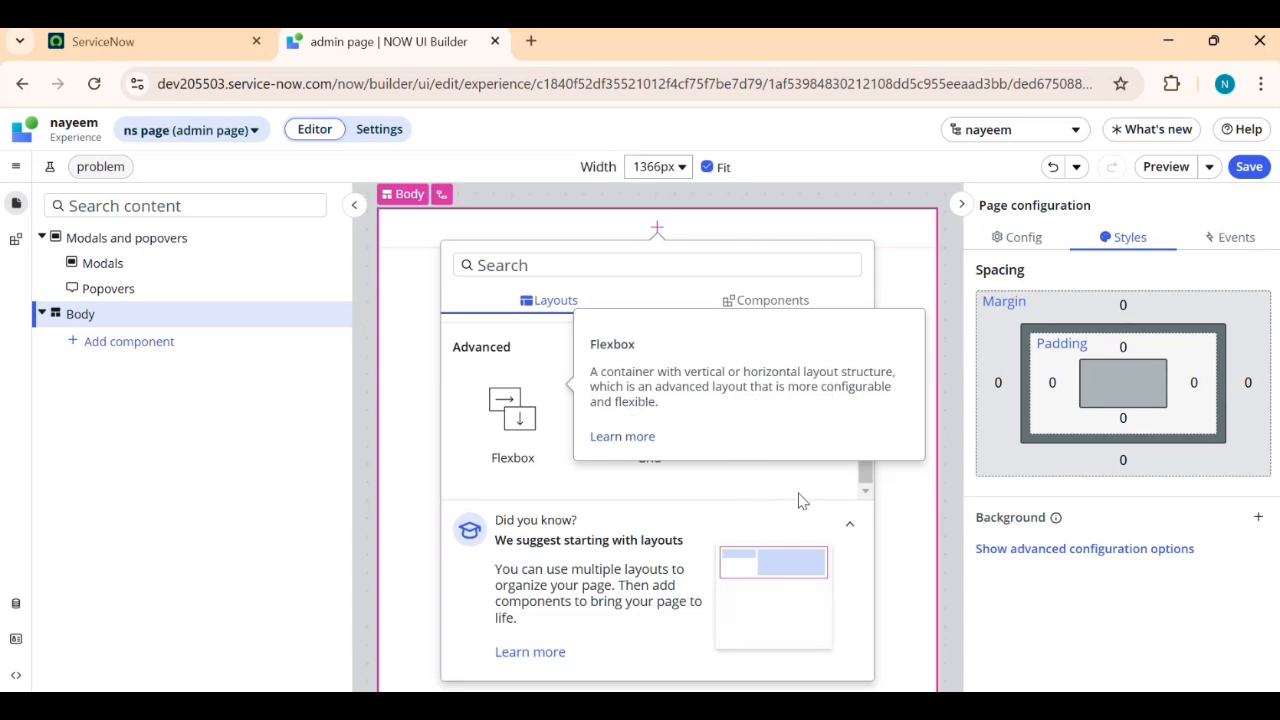
pyautogui.click(902, 503)
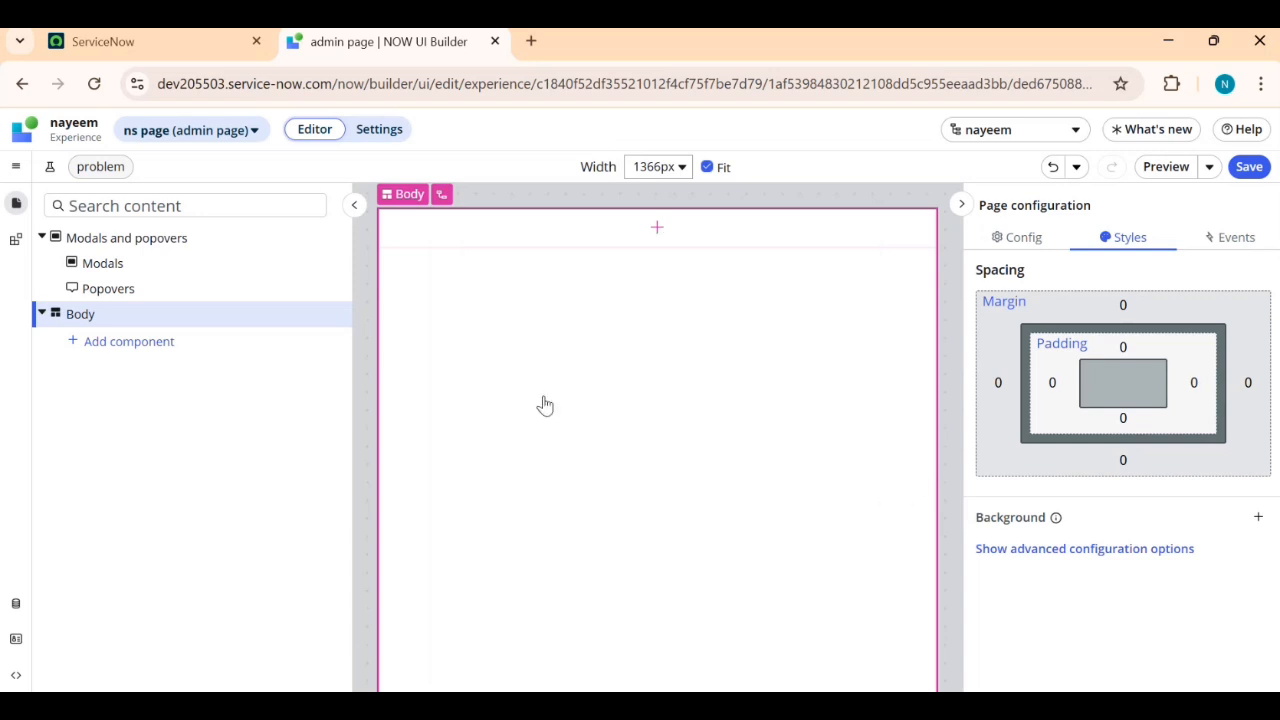
# - Try a Three columns layout in the empty page body and undo the addition
pyautogui.click(657, 229)
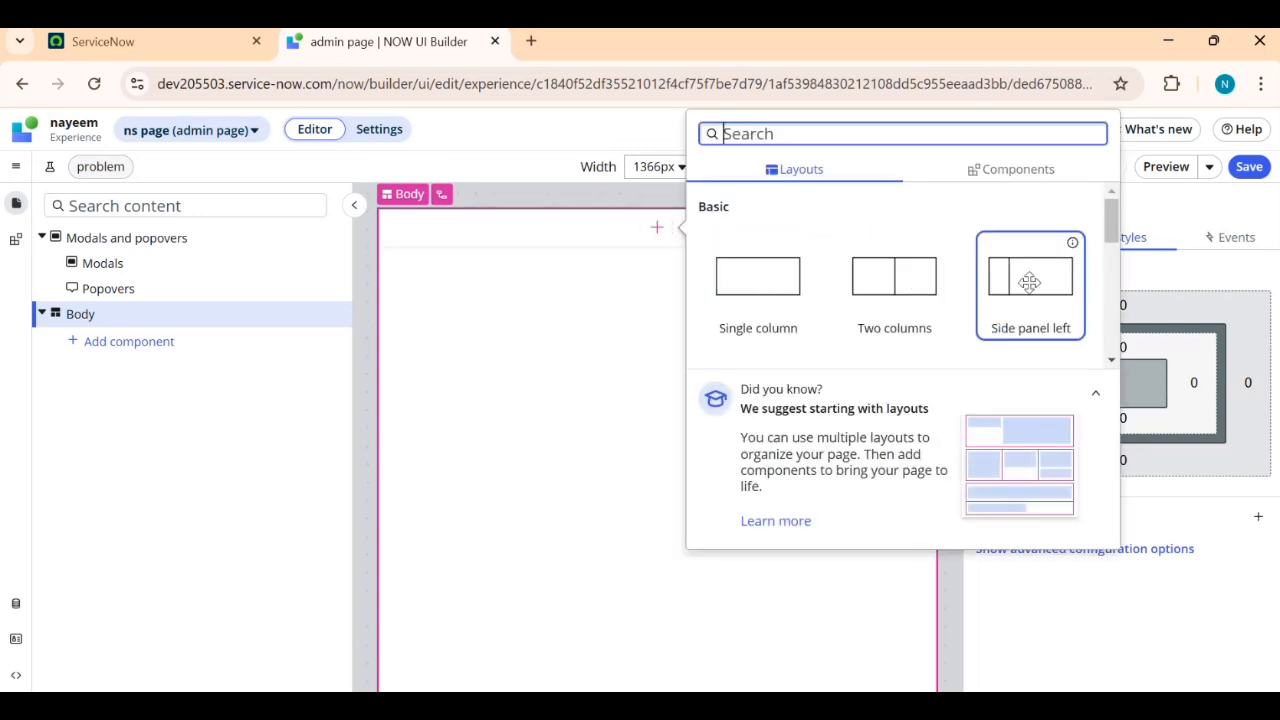
pyautogui.scroll(-2, 971, 320)
pyautogui.scroll(-2, 926, 298)
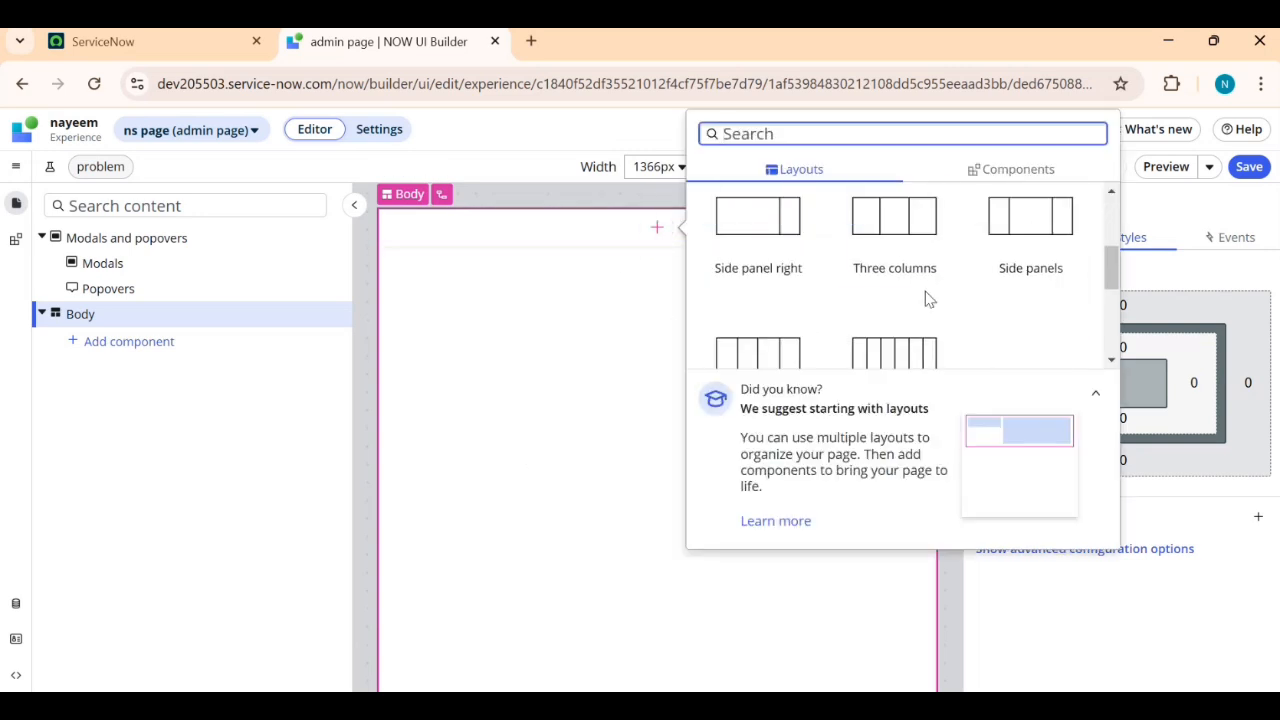
pyautogui.click(891, 251)
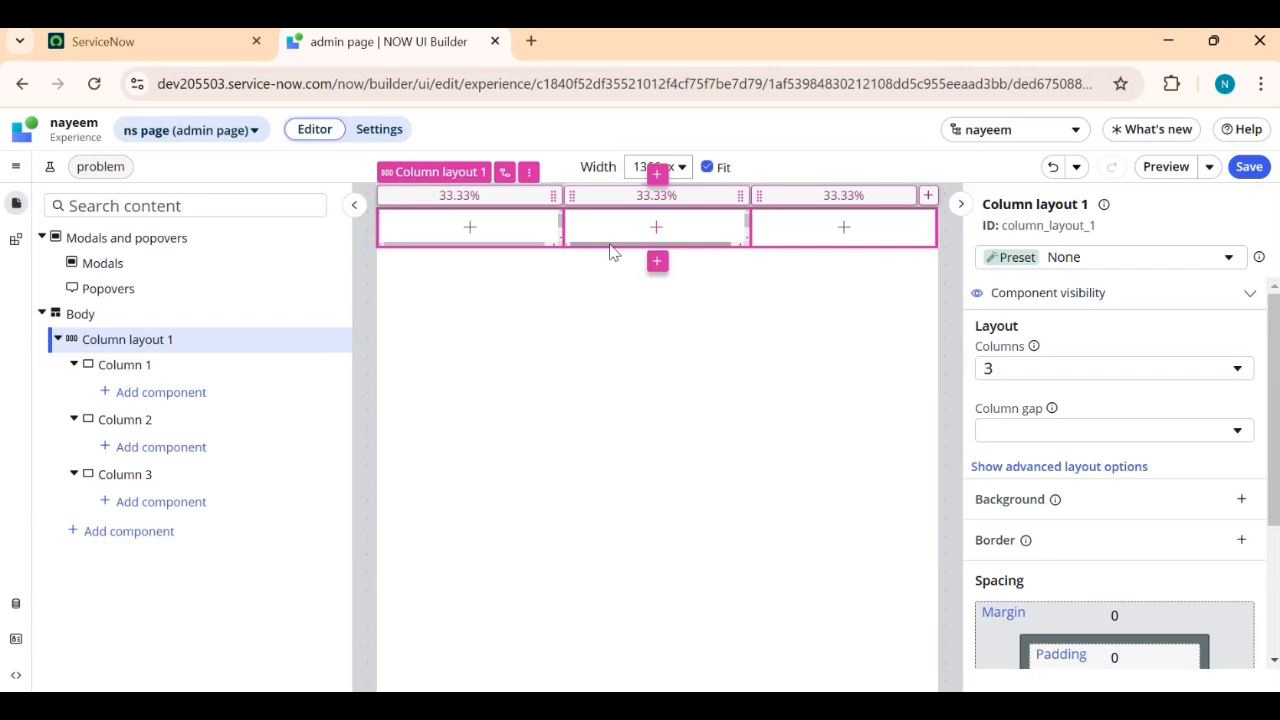
pyautogui.click(1055, 168)
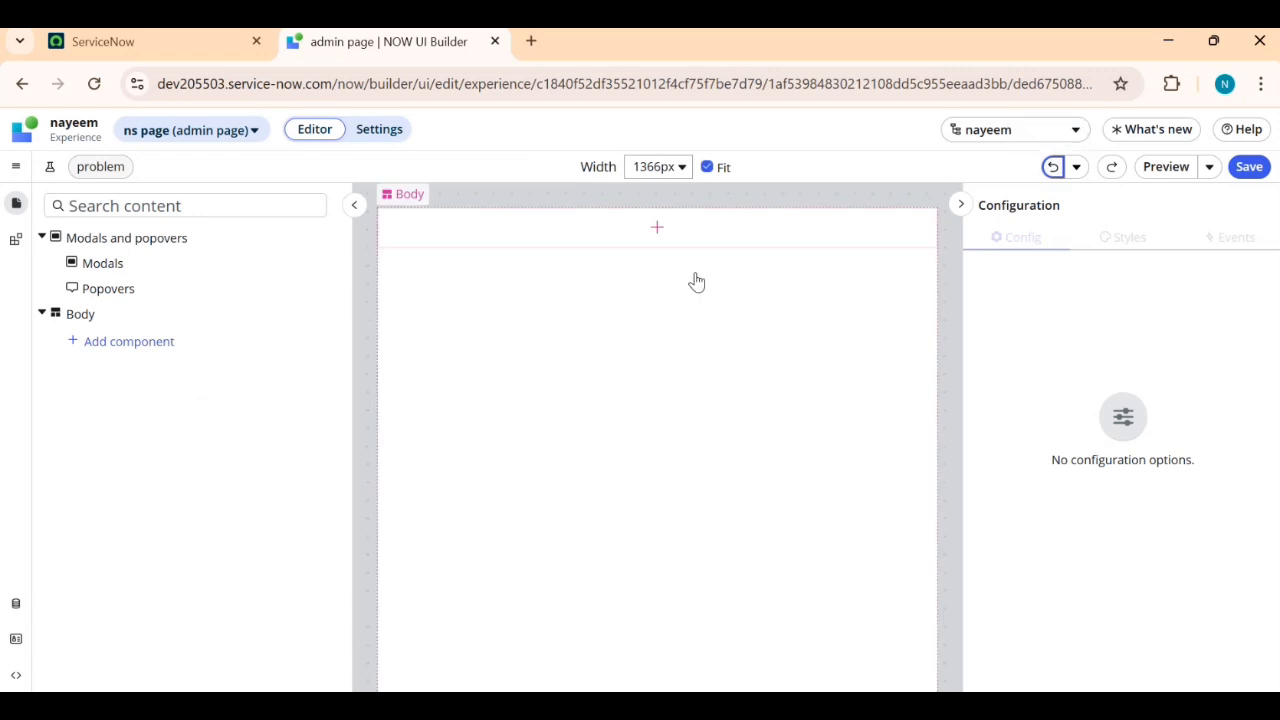
# - Try a Two columns layout in the page body, check the list of previous actions, and undo the addition
pyautogui.click(656, 229)
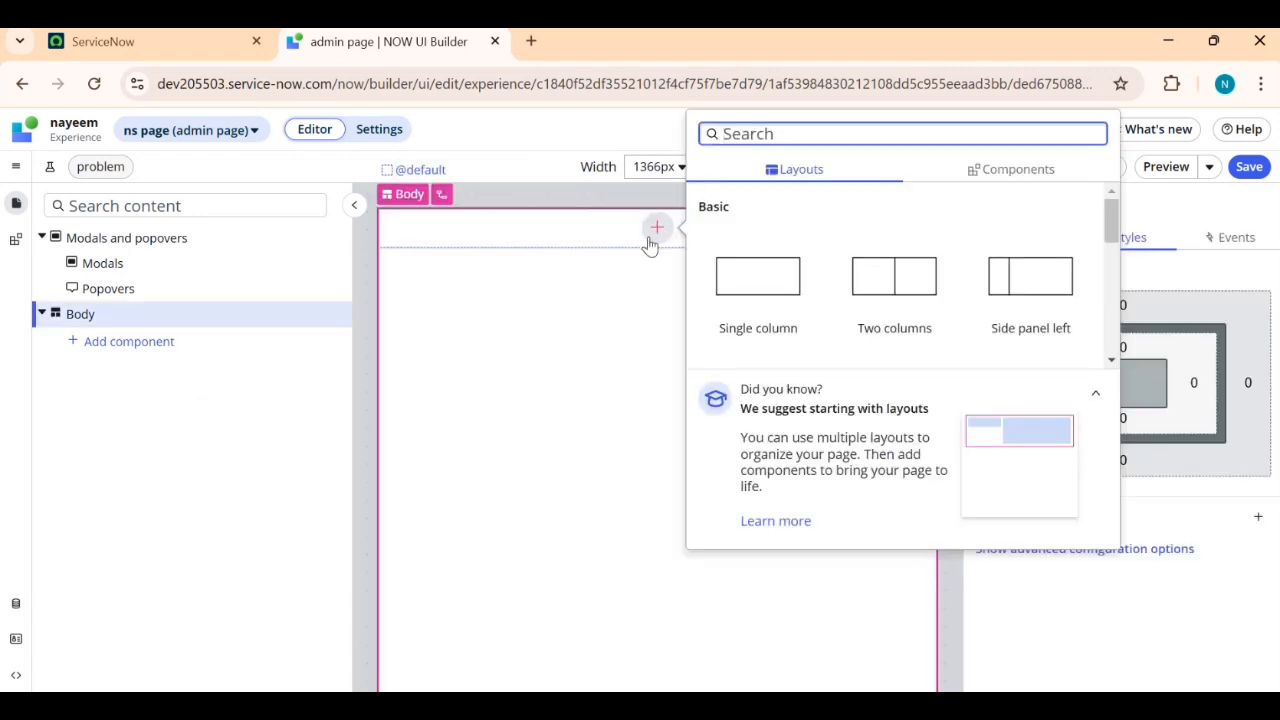
pyautogui.click(926, 272)
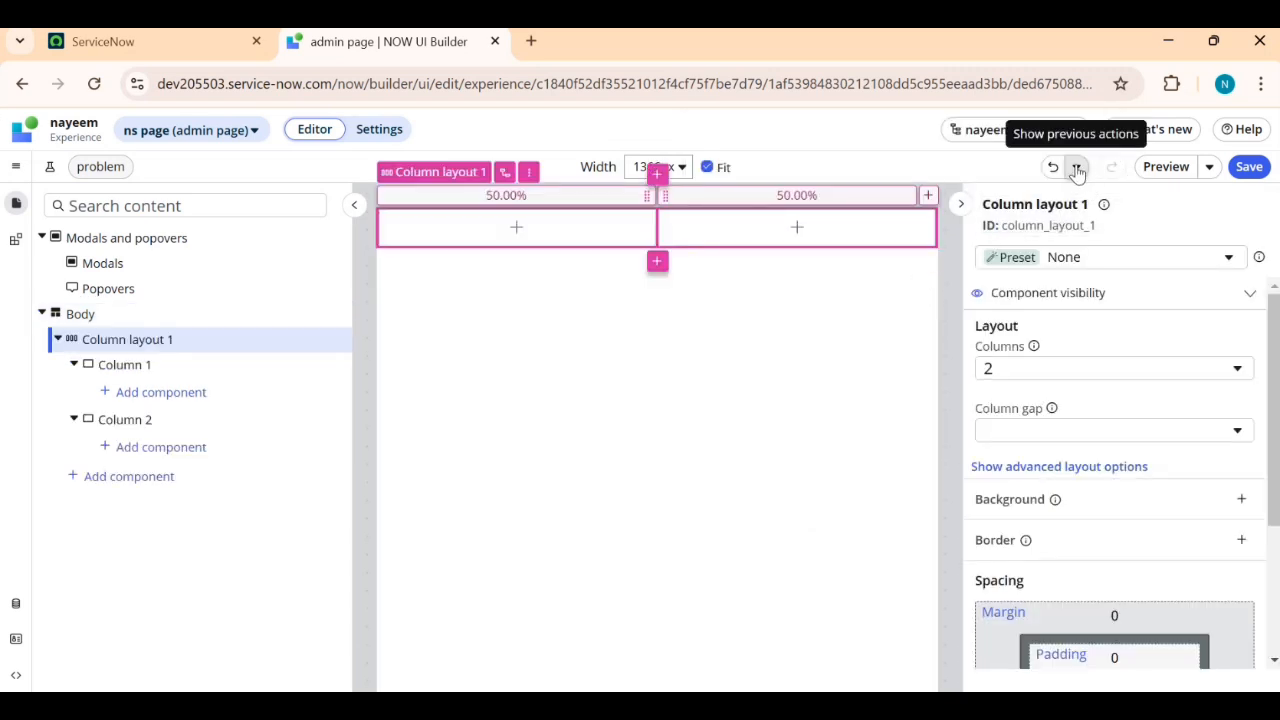
pyautogui.click(1078, 170)
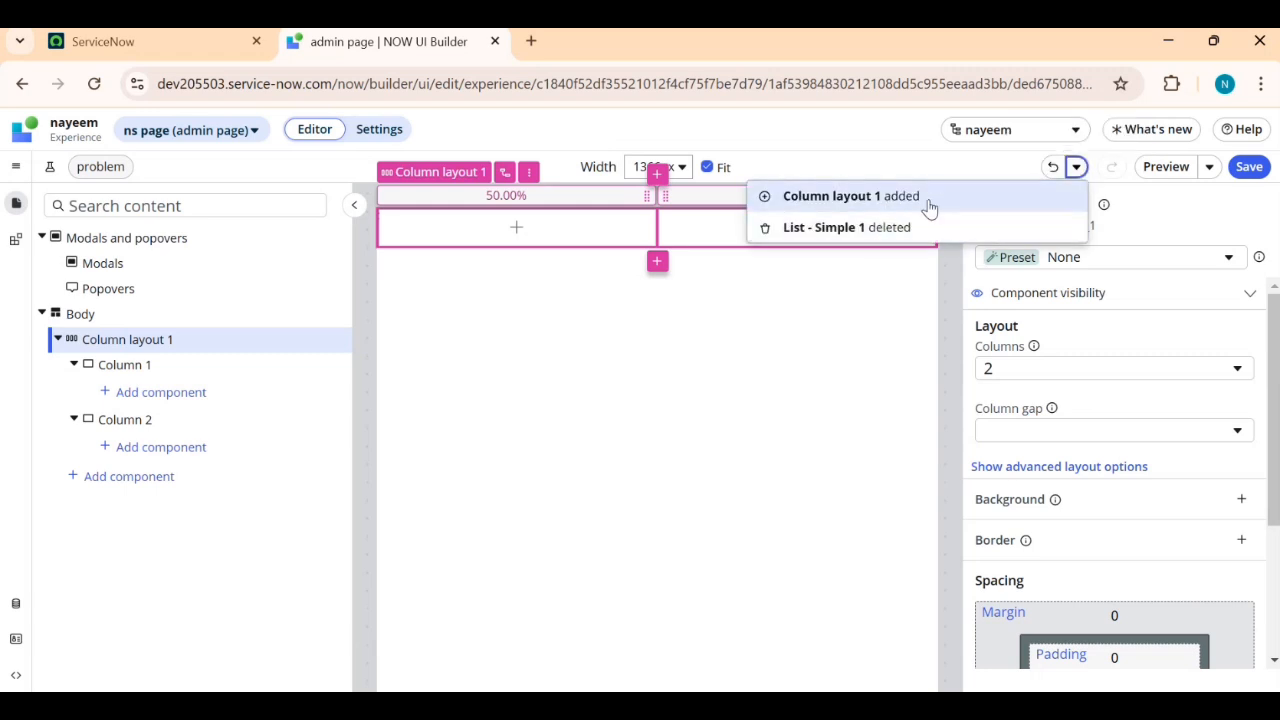
pyautogui.click(1052, 166)
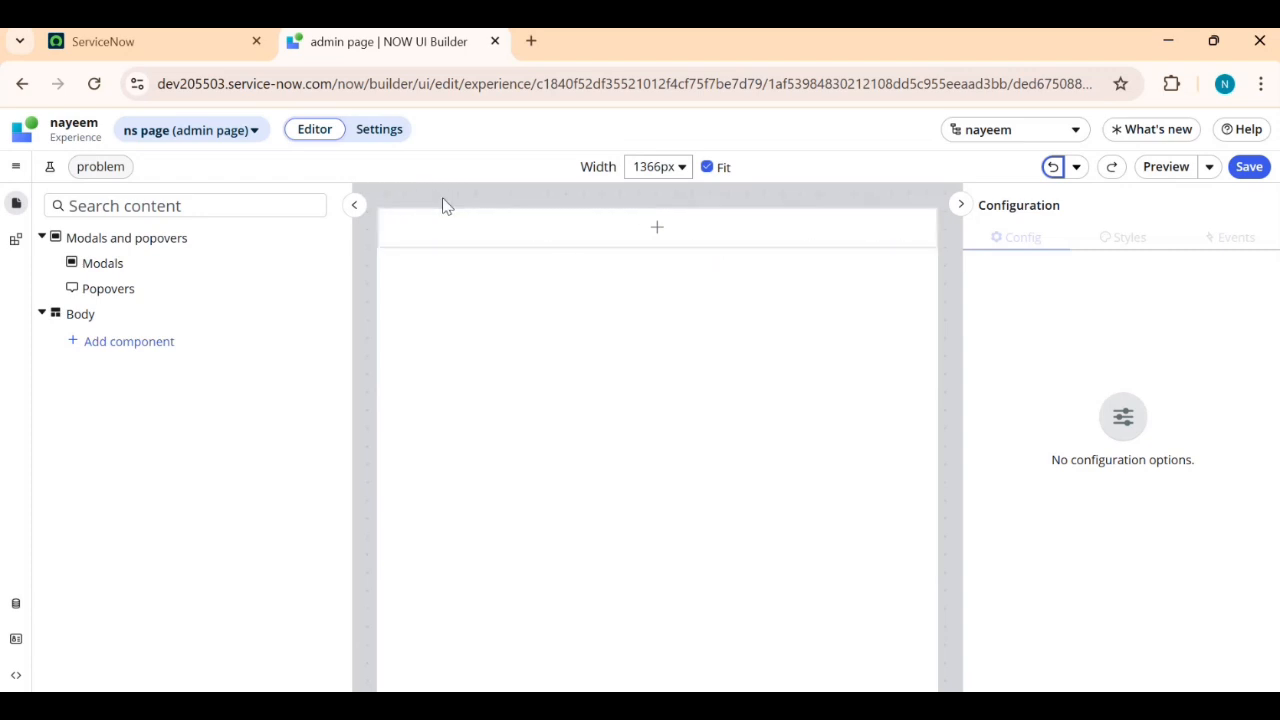
# - Add a Three columns layout to the Body
pyautogui.click(115, 346)
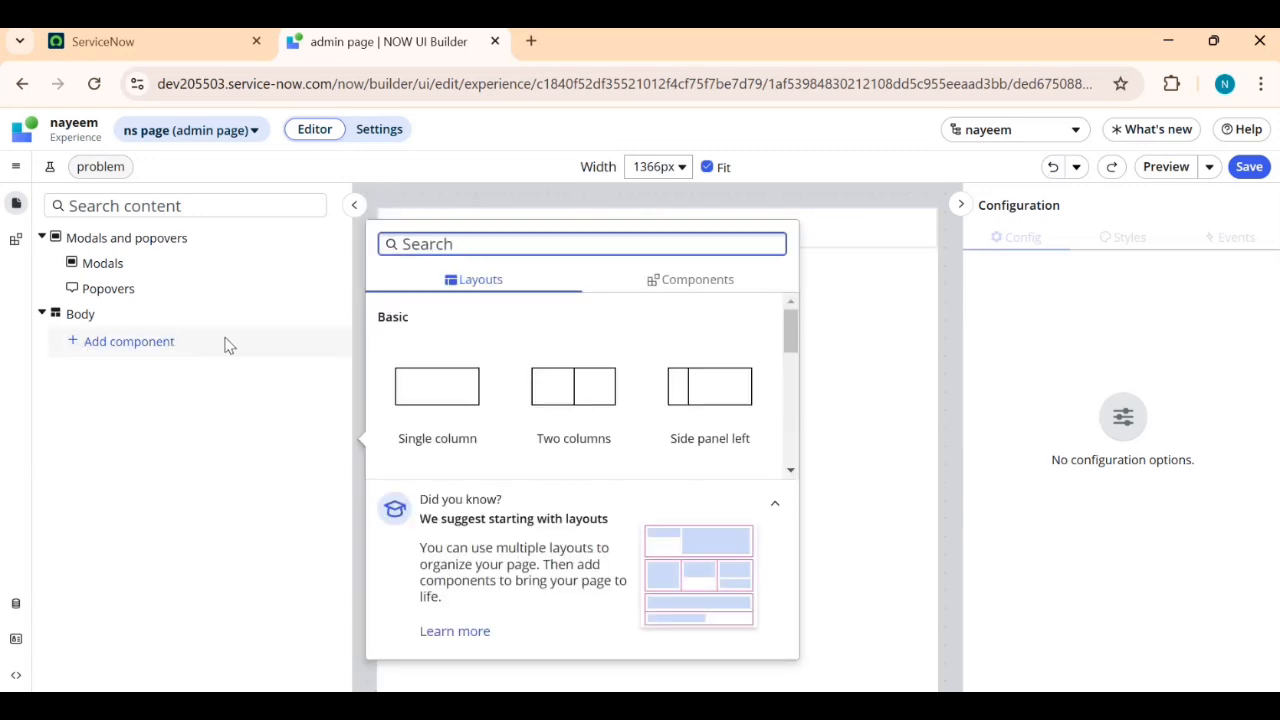
pyautogui.scroll(-2, 586, 391)
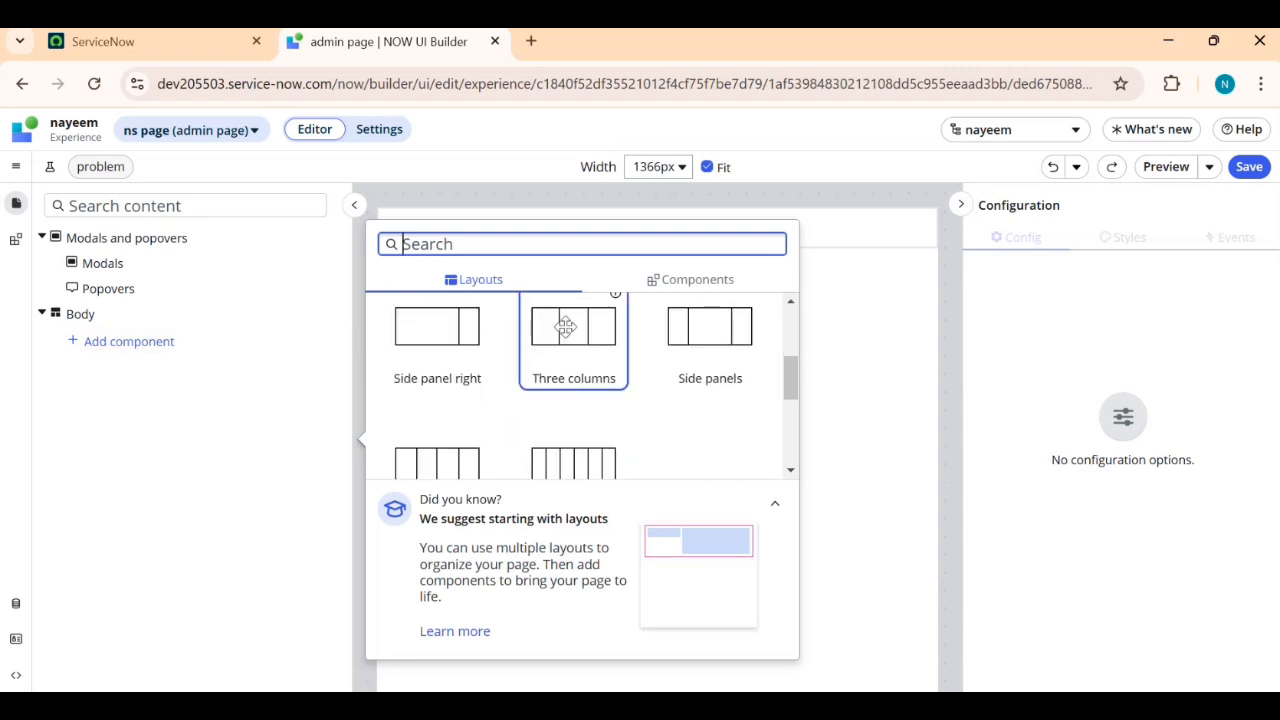
pyautogui.click(566, 326)
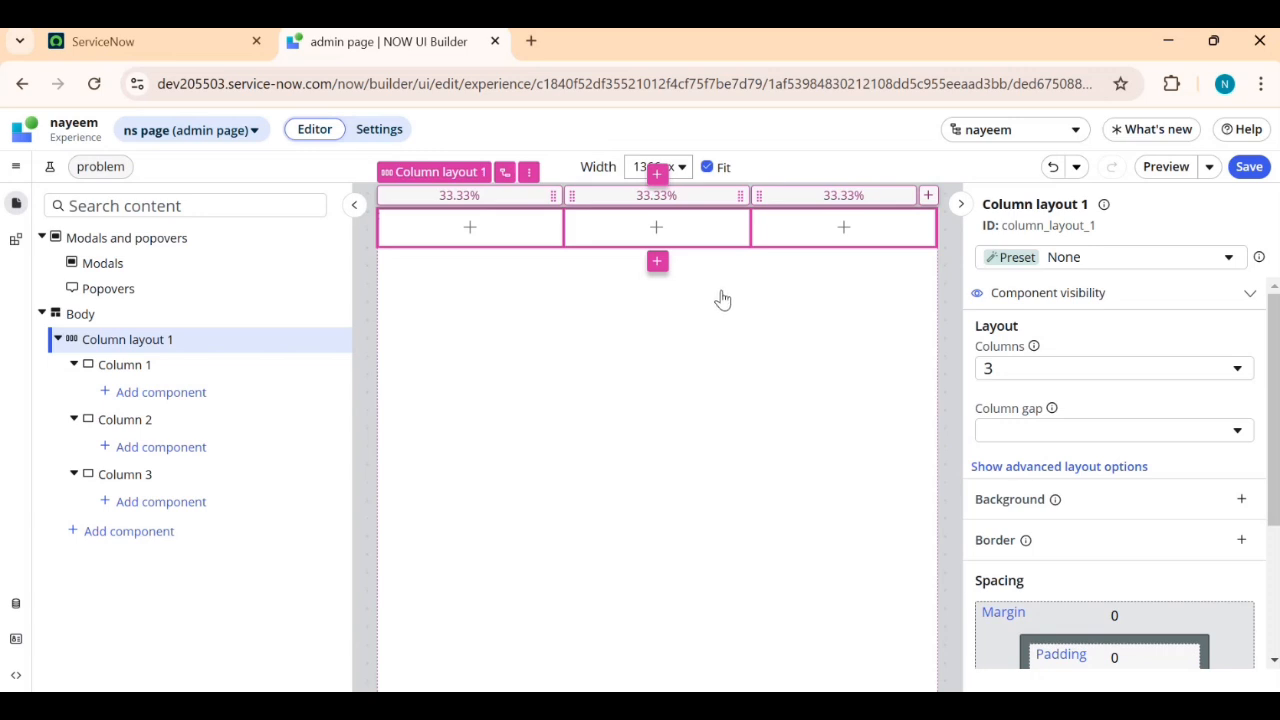
# - Try a Single column layout placed after Column layout 1 and undo the addition
pyautogui.click(146, 345)
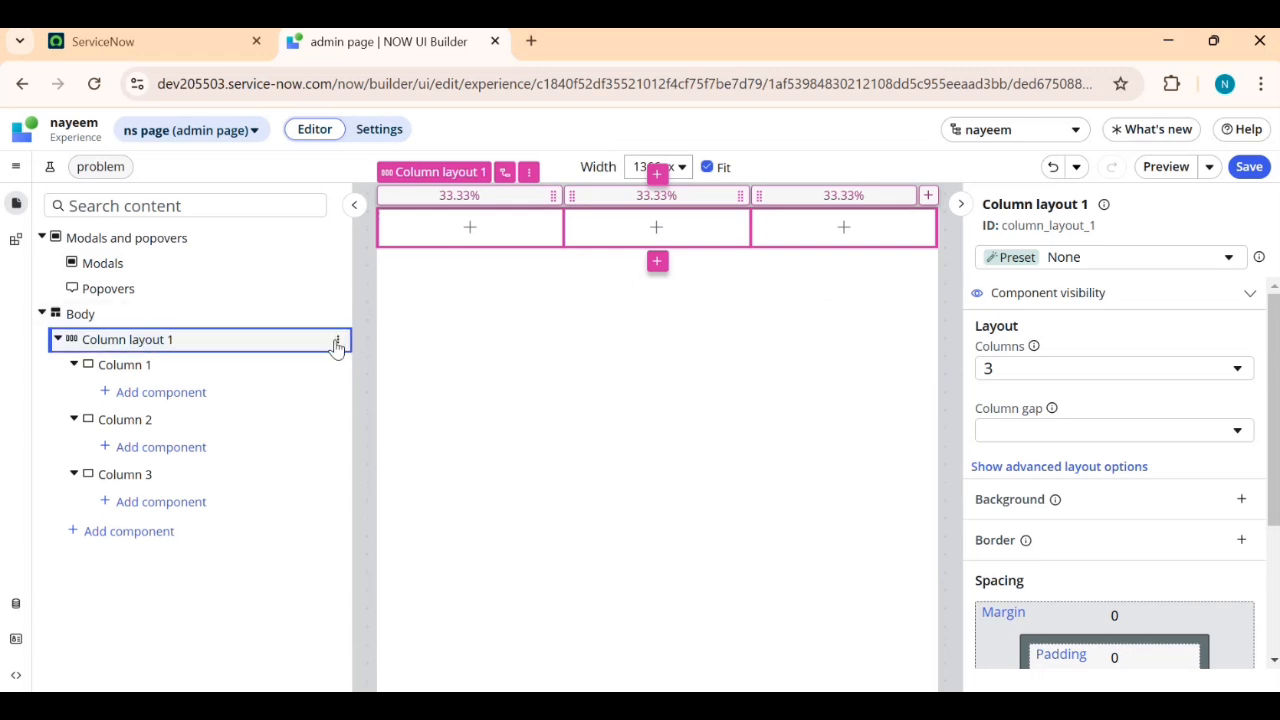
pyautogui.click(338, 344)
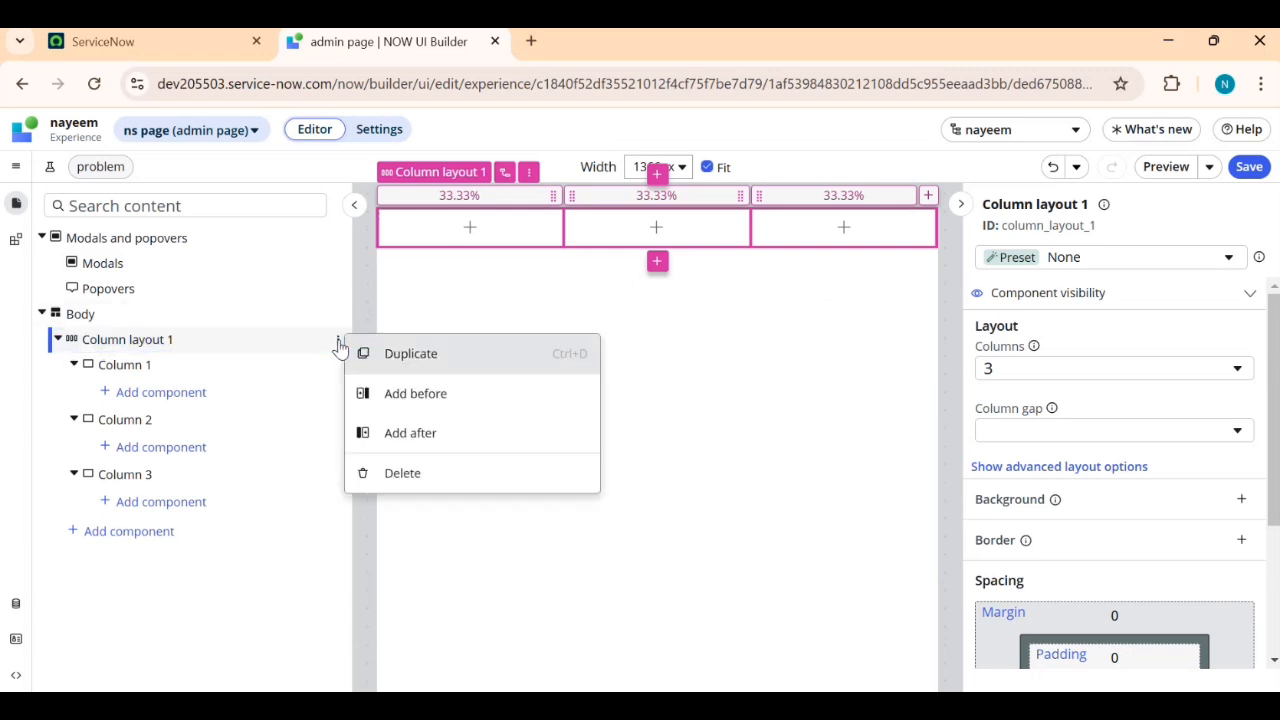
pyautogui.click(389, 433)
pyautogui.click(443, 316)
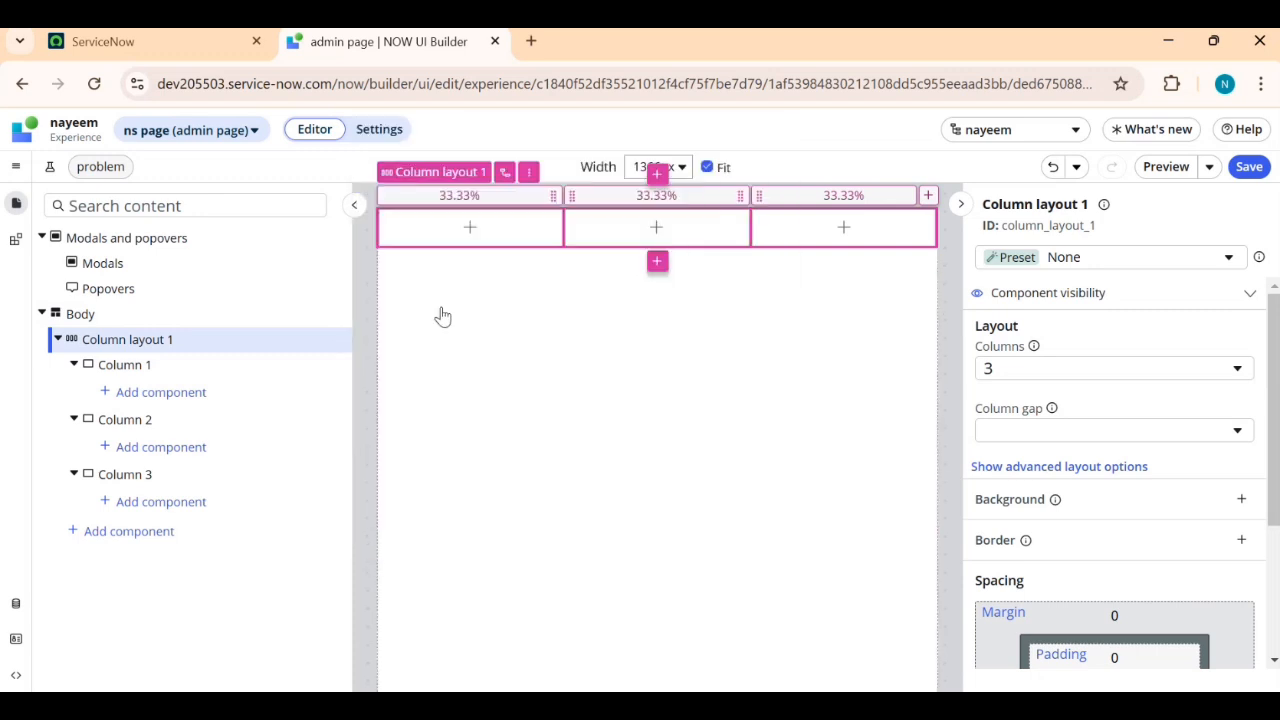
pyautogui.click(569, 383)
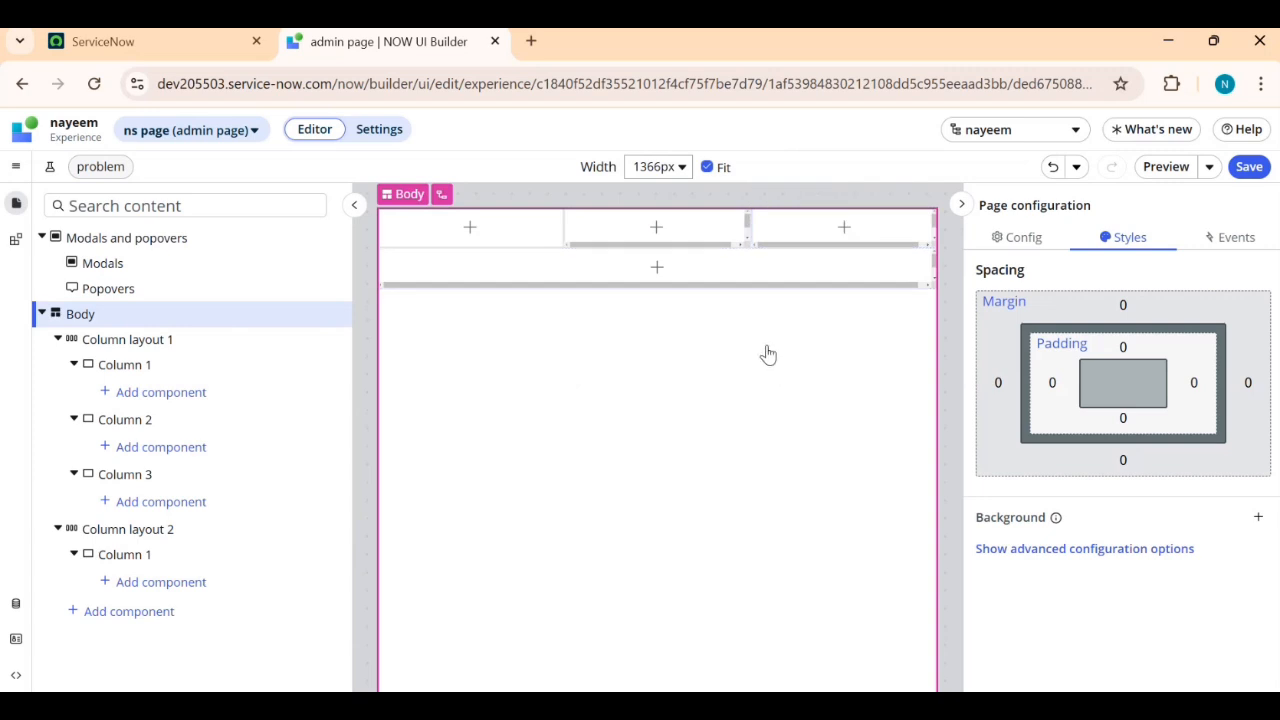
pyautogui.click(1053, 167)
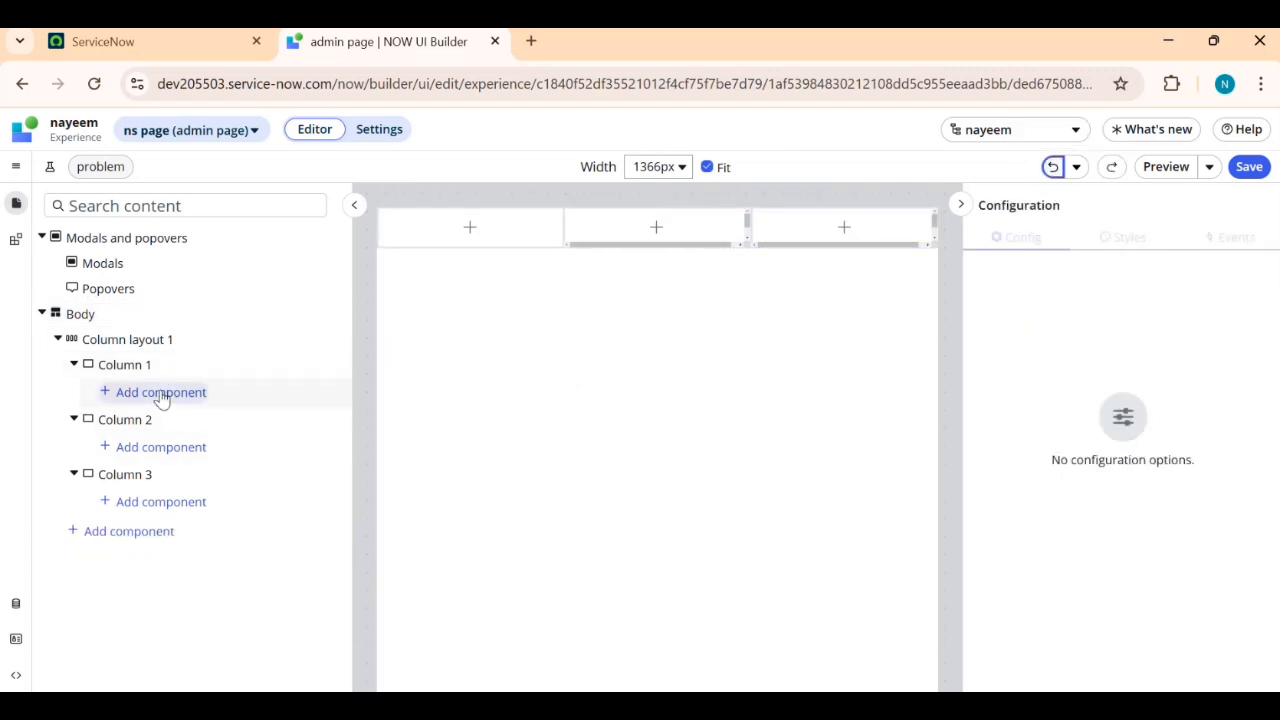
# - Inspect Column 1, the Body, Column layout 1 and Column 2 to see how they correspond to the page canvas
pyautogui.click(135, 372)
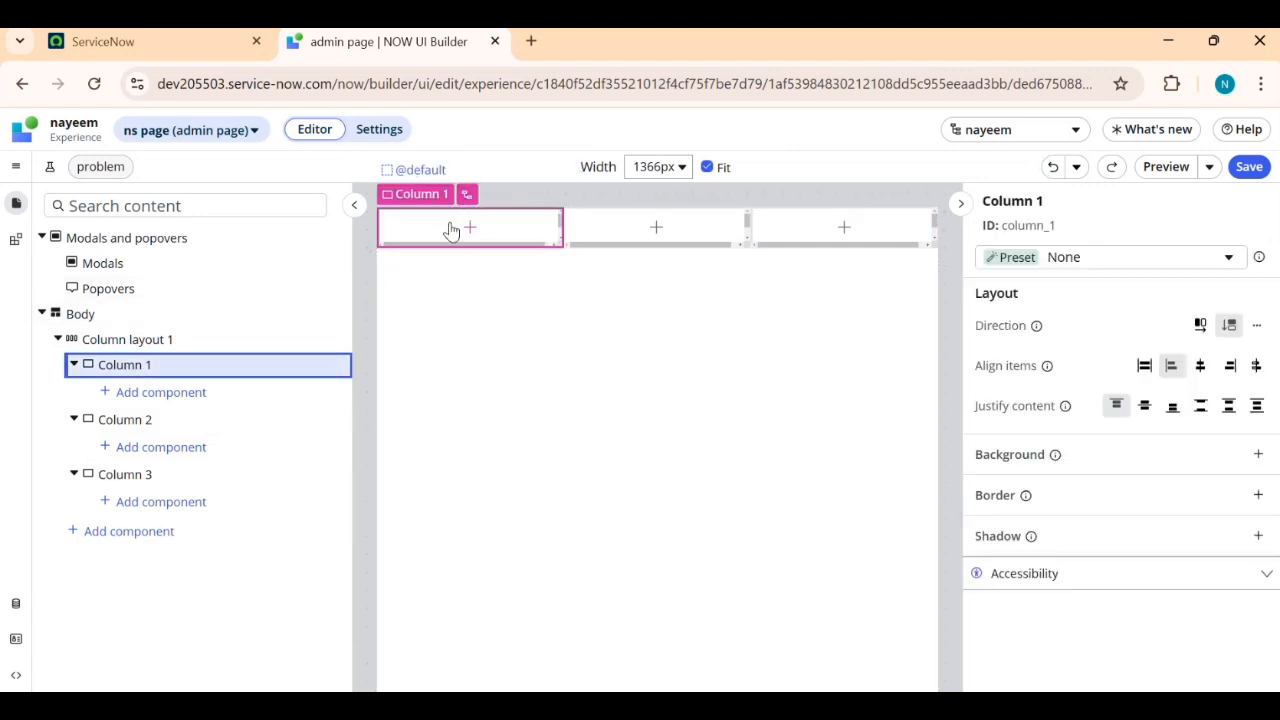
pyautogui.click(80, 316)
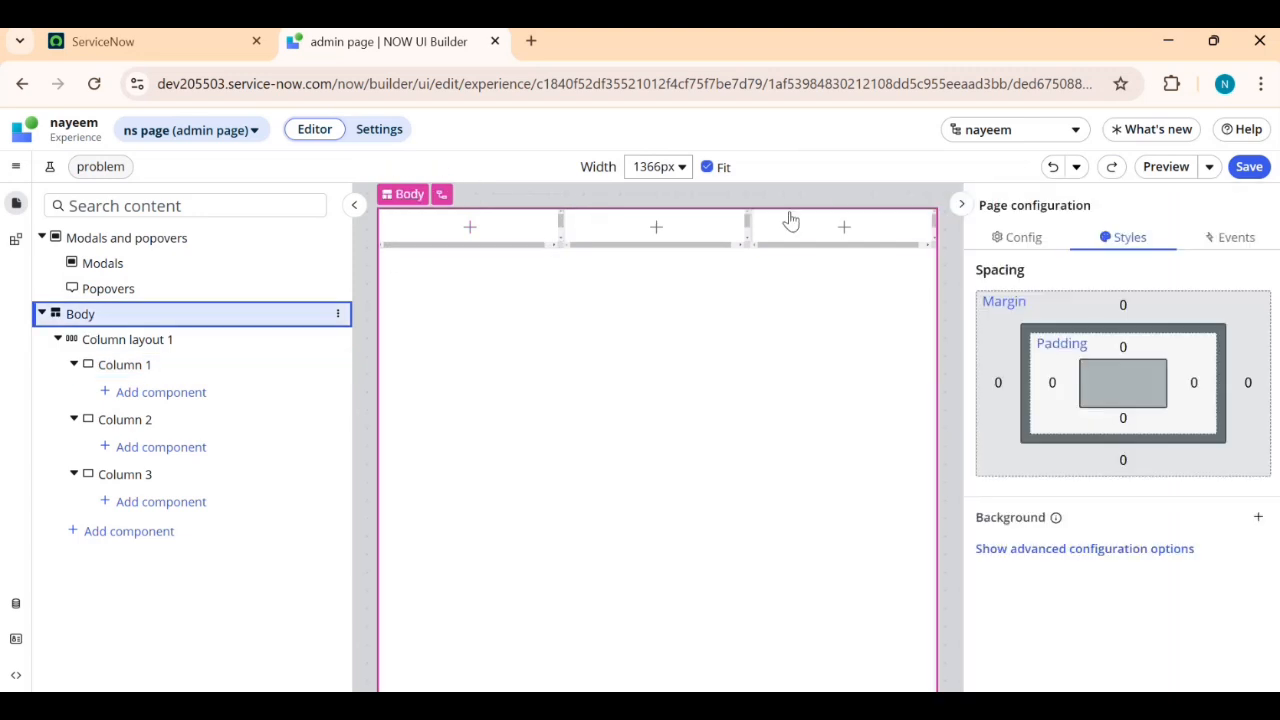
pyautogui.click(132, 341)
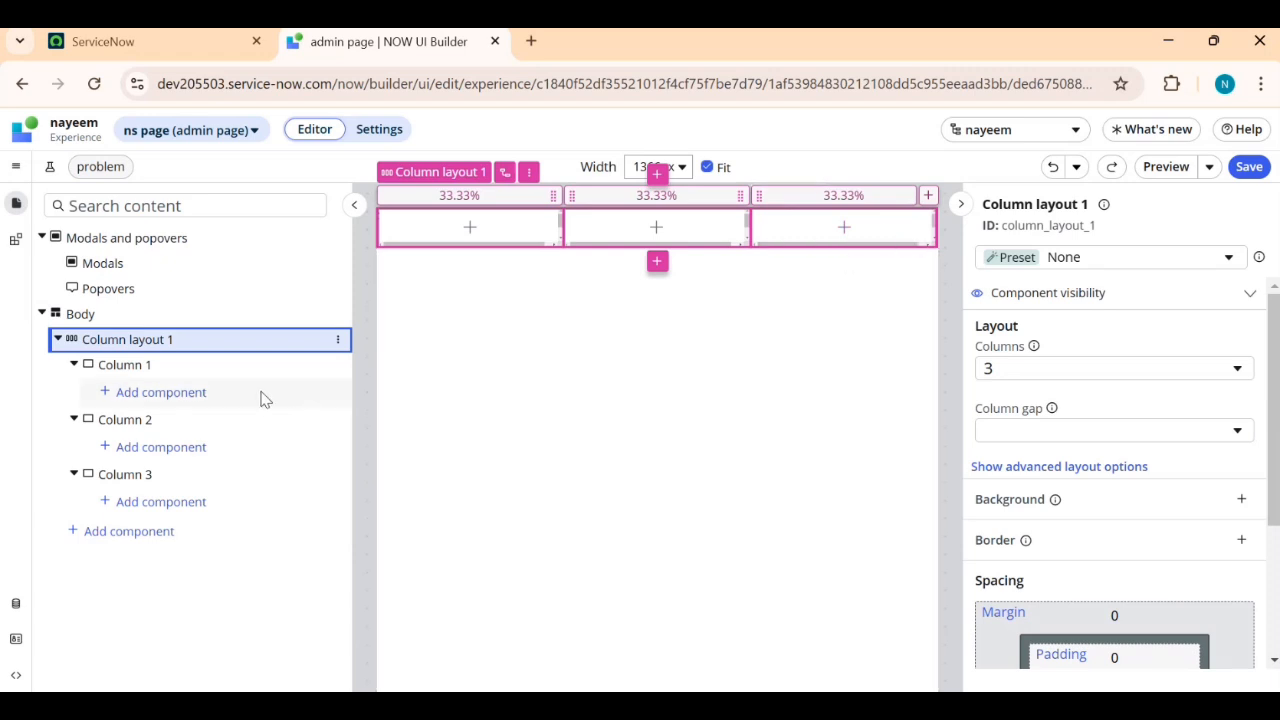
pyautogui.click(126, 422)
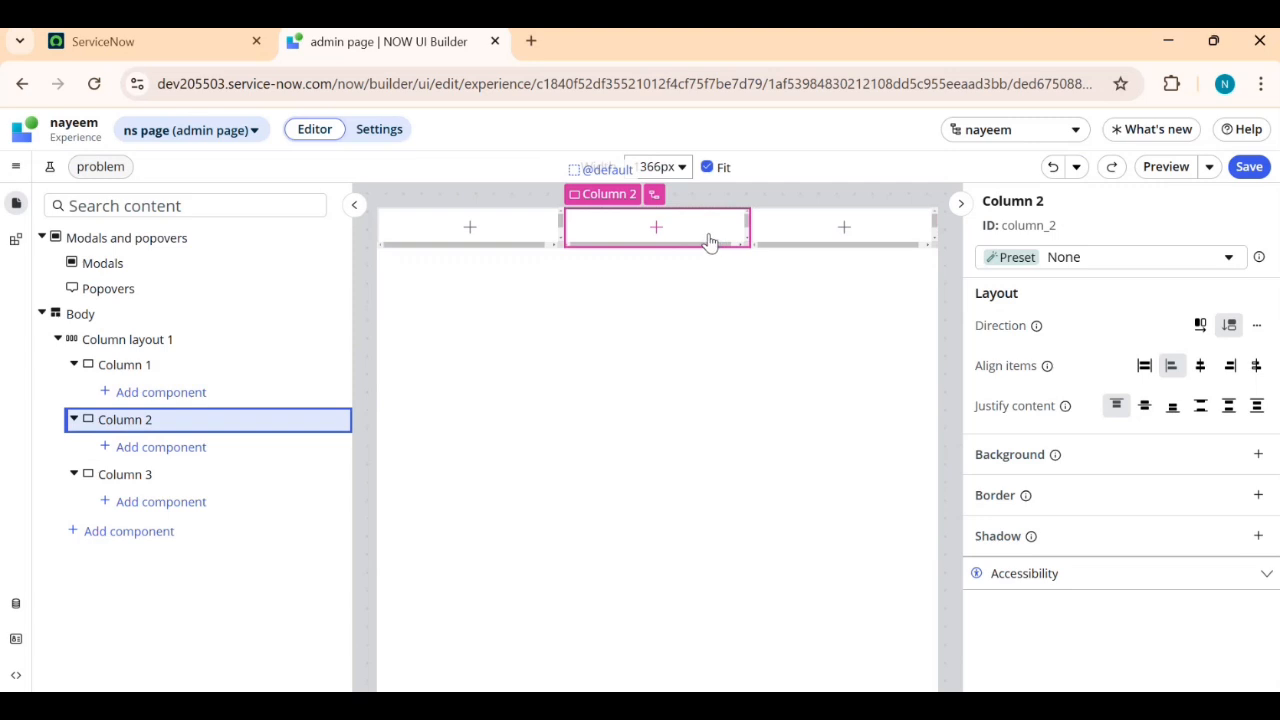
# - Add an Avatar component to Column 2 of Column layout 1
pyautogui.click(160, 447)
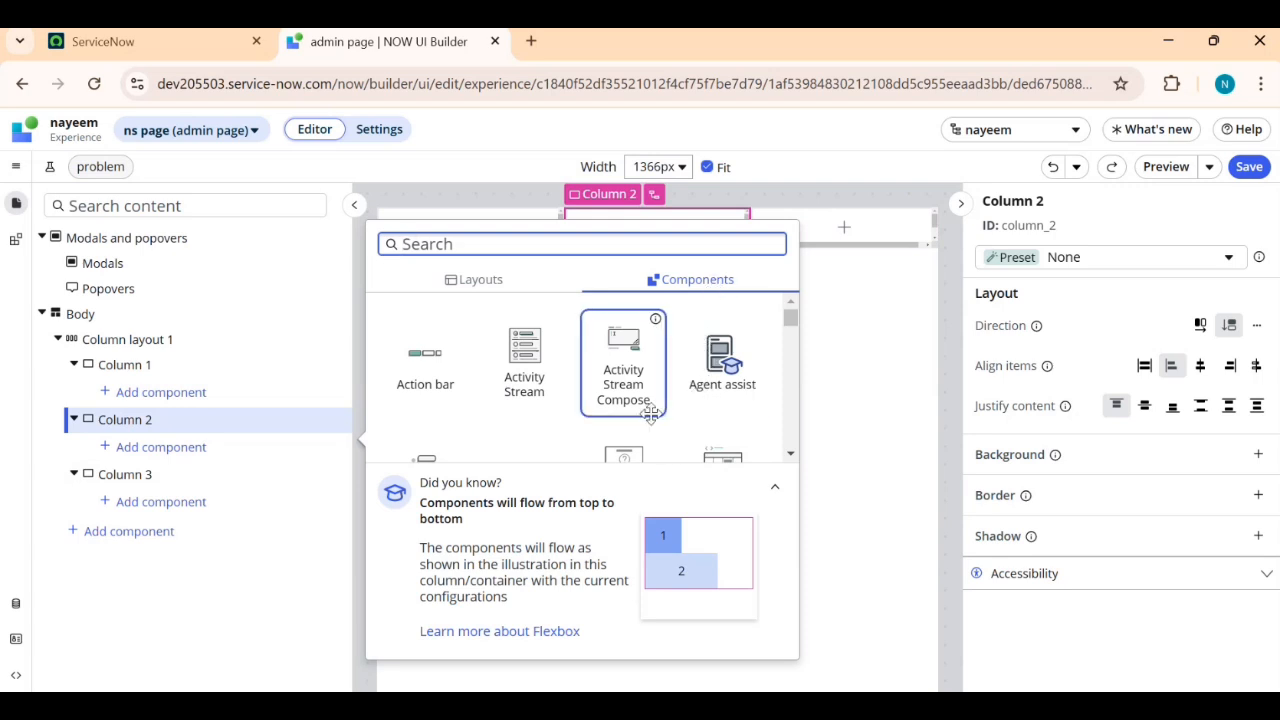
pyautogui.scroll(-2, 580, 402)
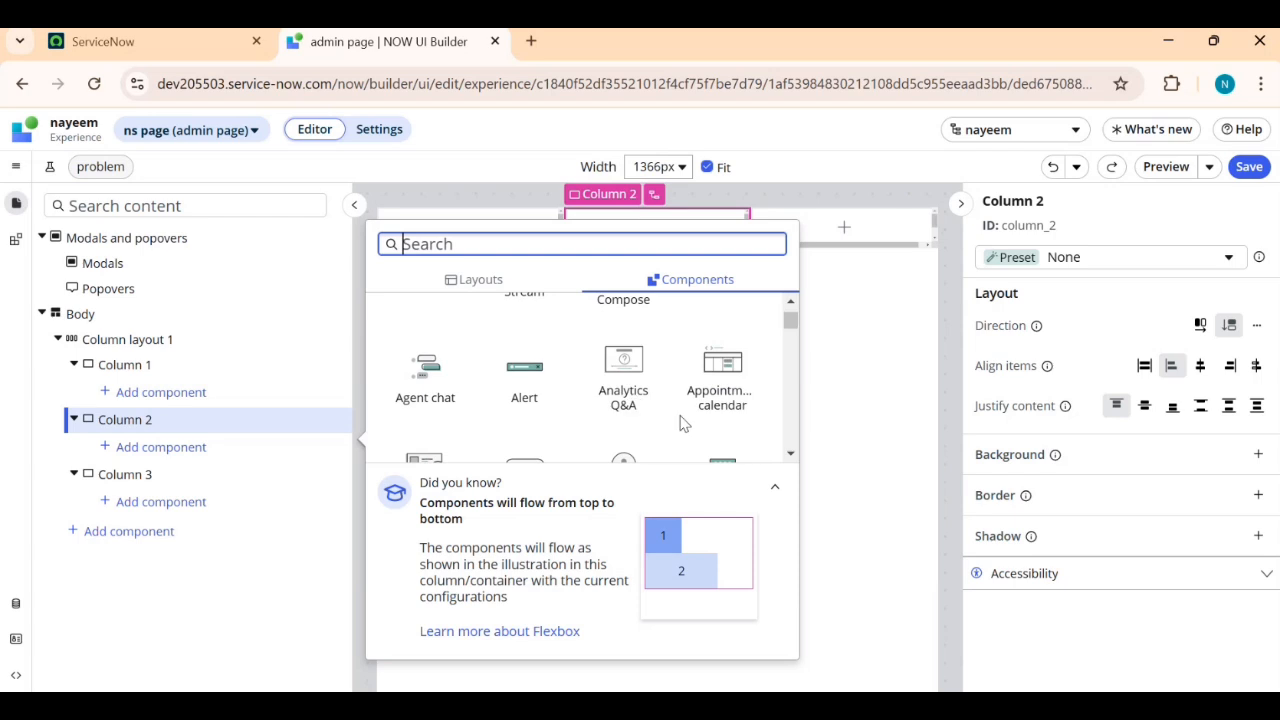
pyautogui.scroll(-1, 691, 413)
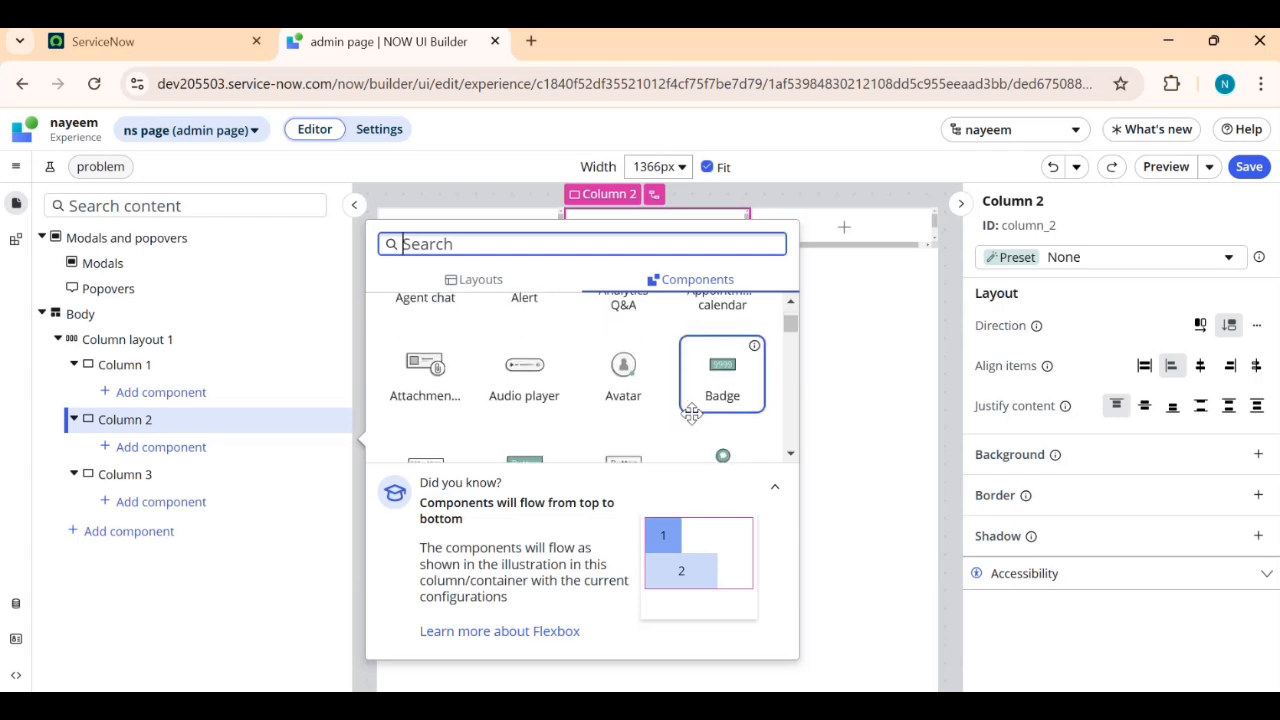
pyautogui.click(621, 377)
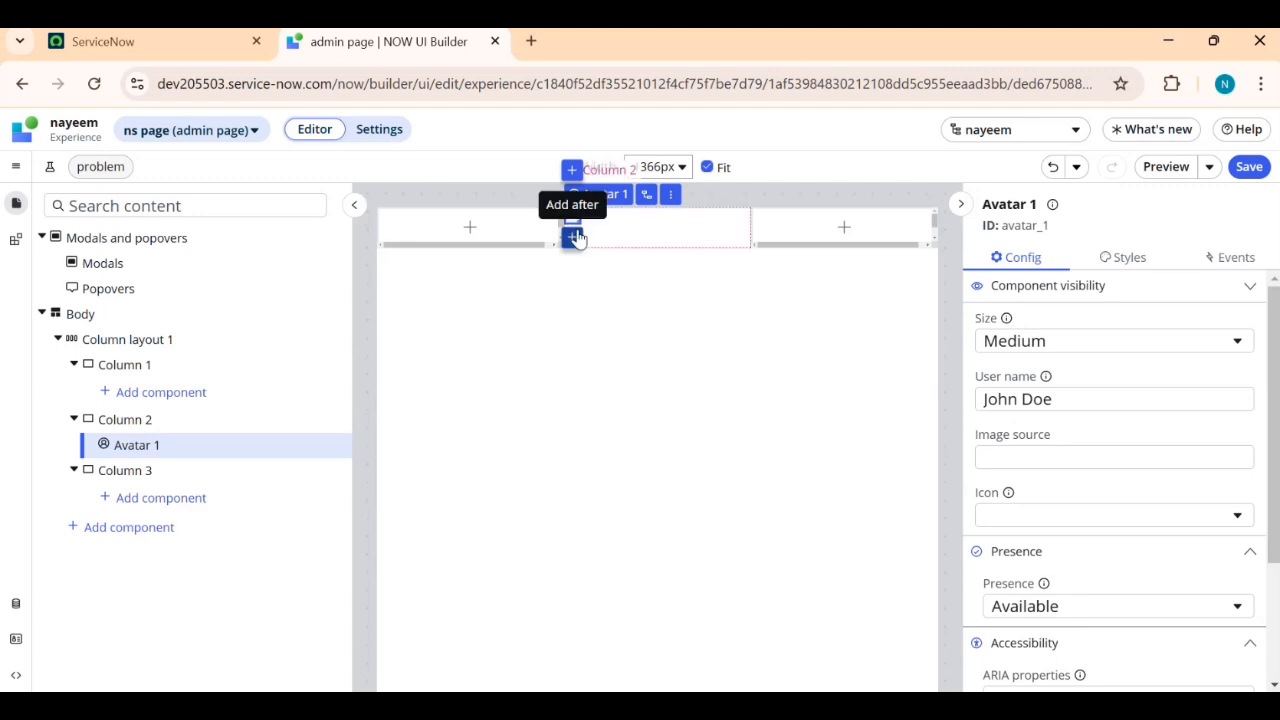
# - Inspect the Body, Column 2 and Avatar 1 on the canvas, including Avatar 1's available actions and Column 2's parent and child hierarchy
pyautogui.click(633, 315)
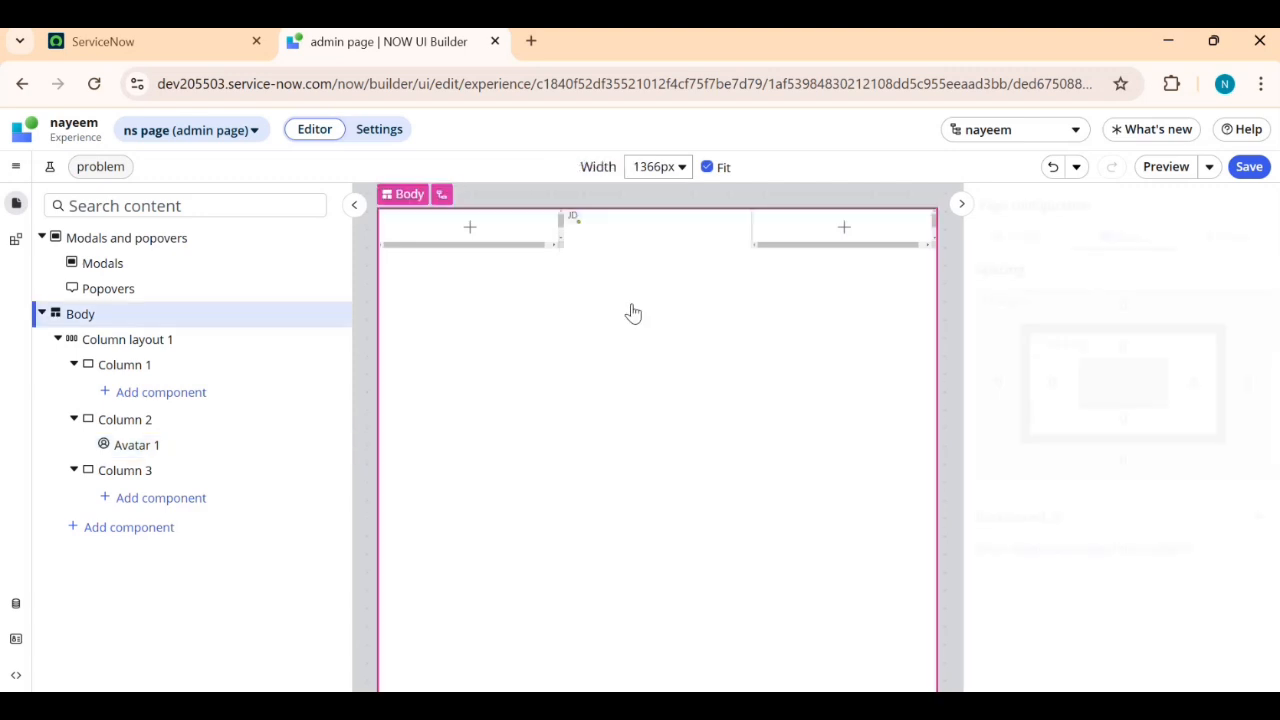
pyautogui.click(600, 236)
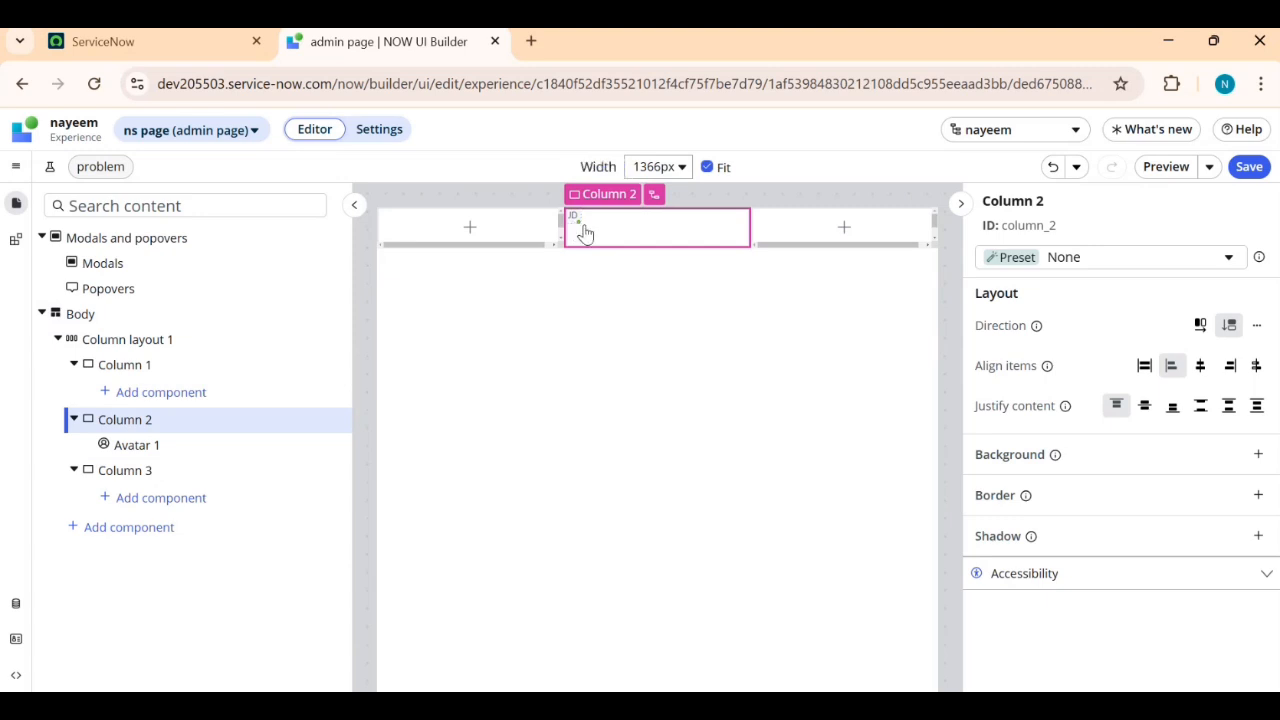
pyautogui.click(573, 232)
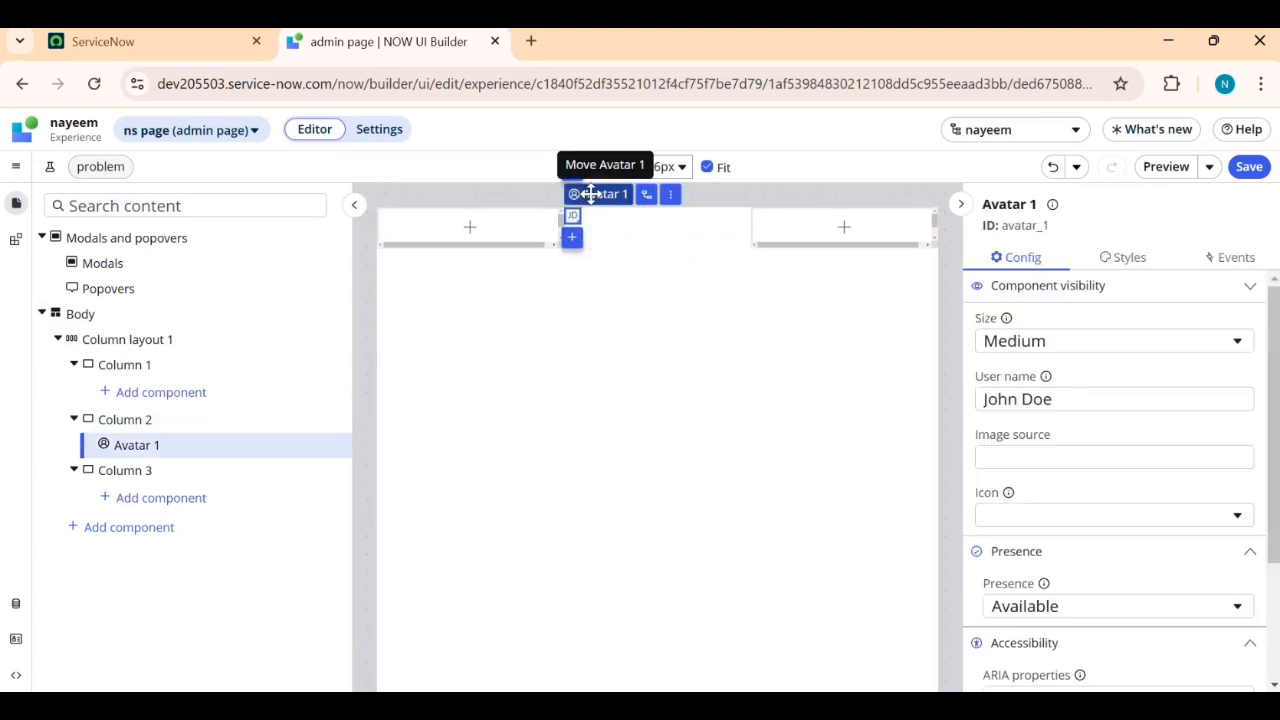
pyautogui.click(667, 199)
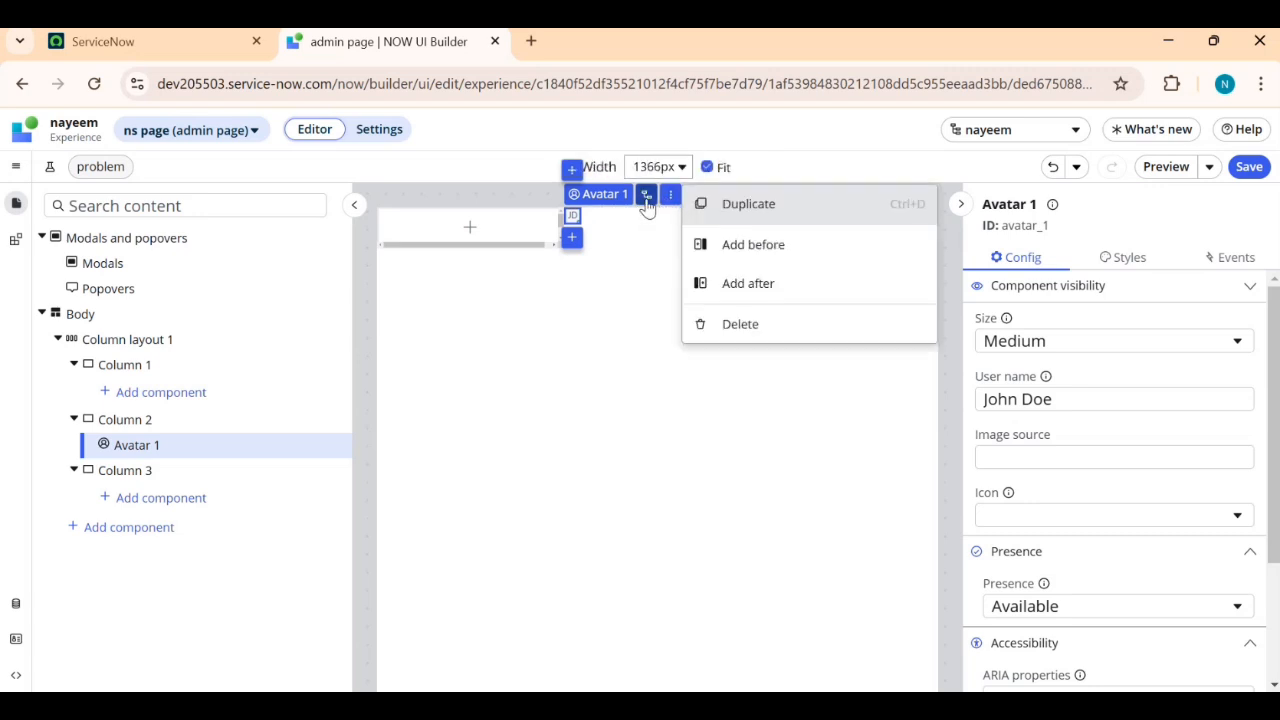
pyautogui.click(651, 357)
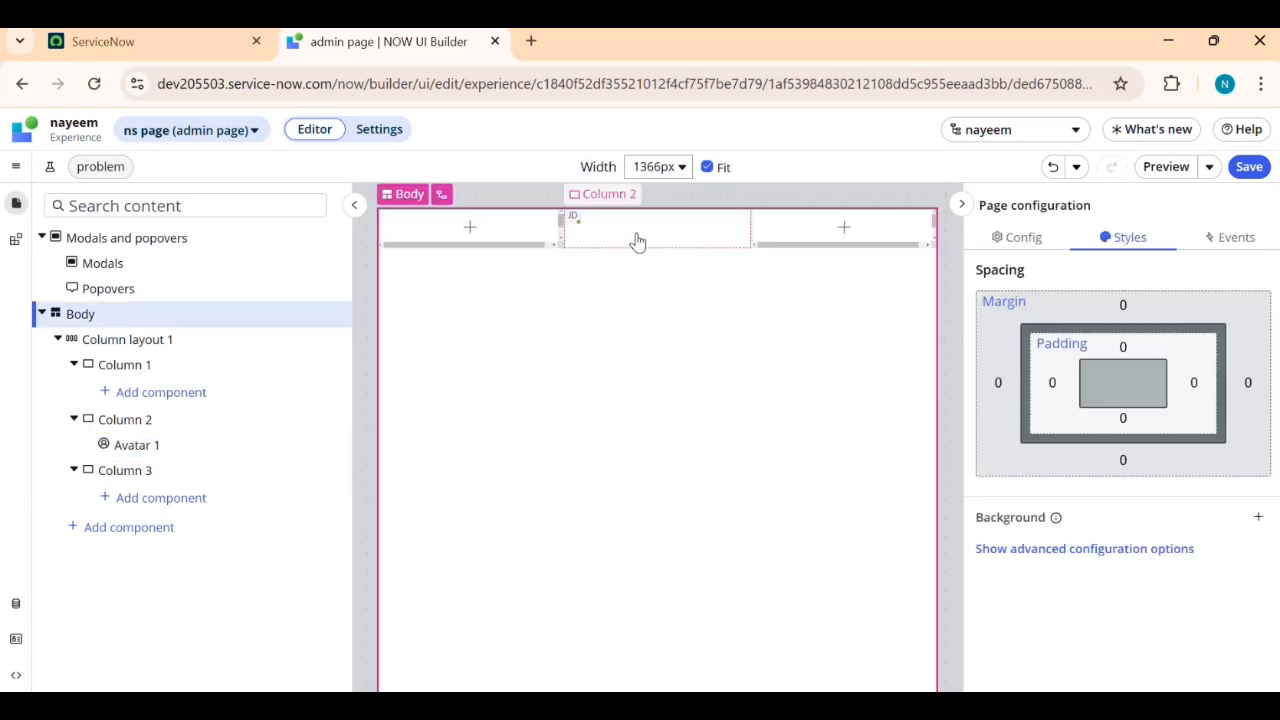
pyautogui.click(638, 238)
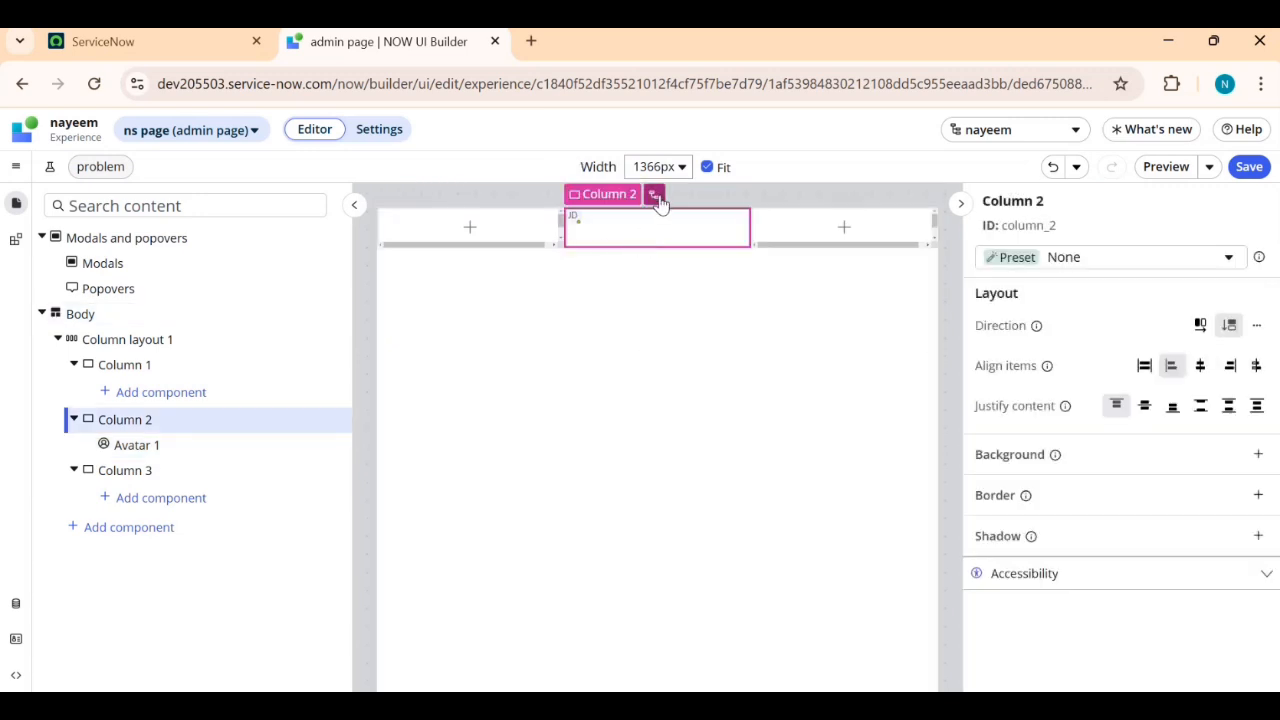
pyautogui.moveTo(658, 203)
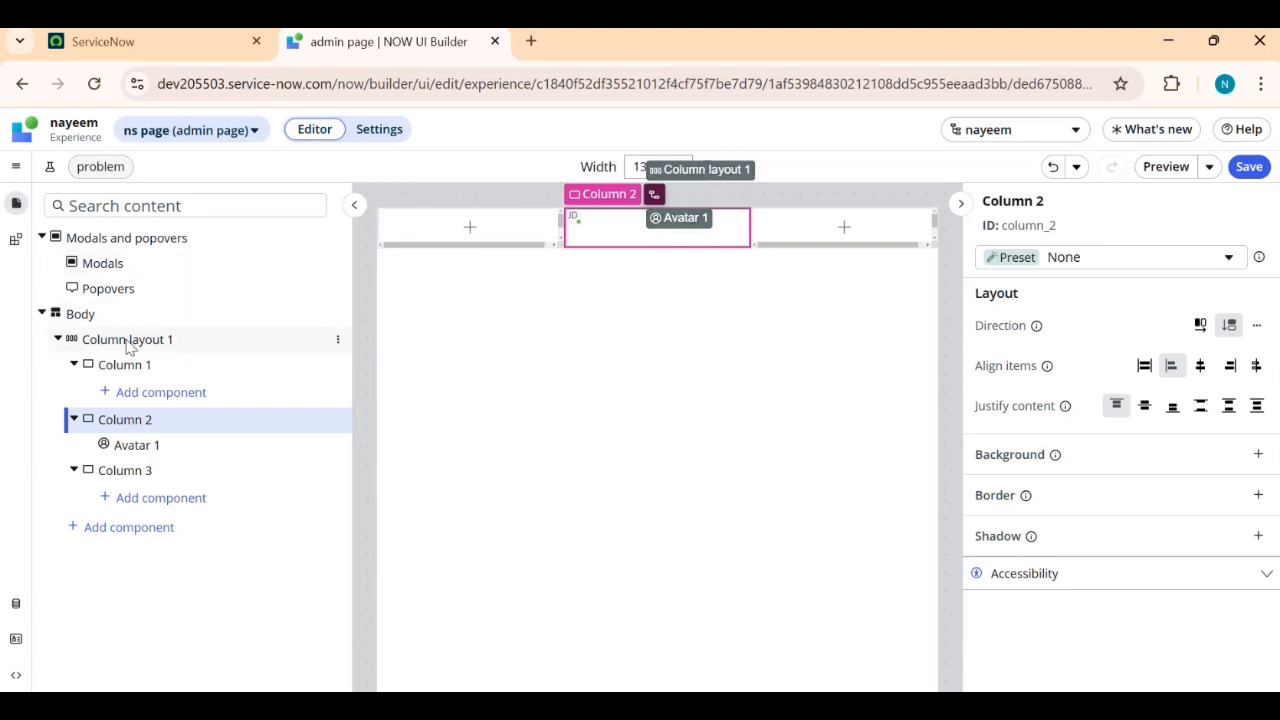
pyautogui.click(690, 225)
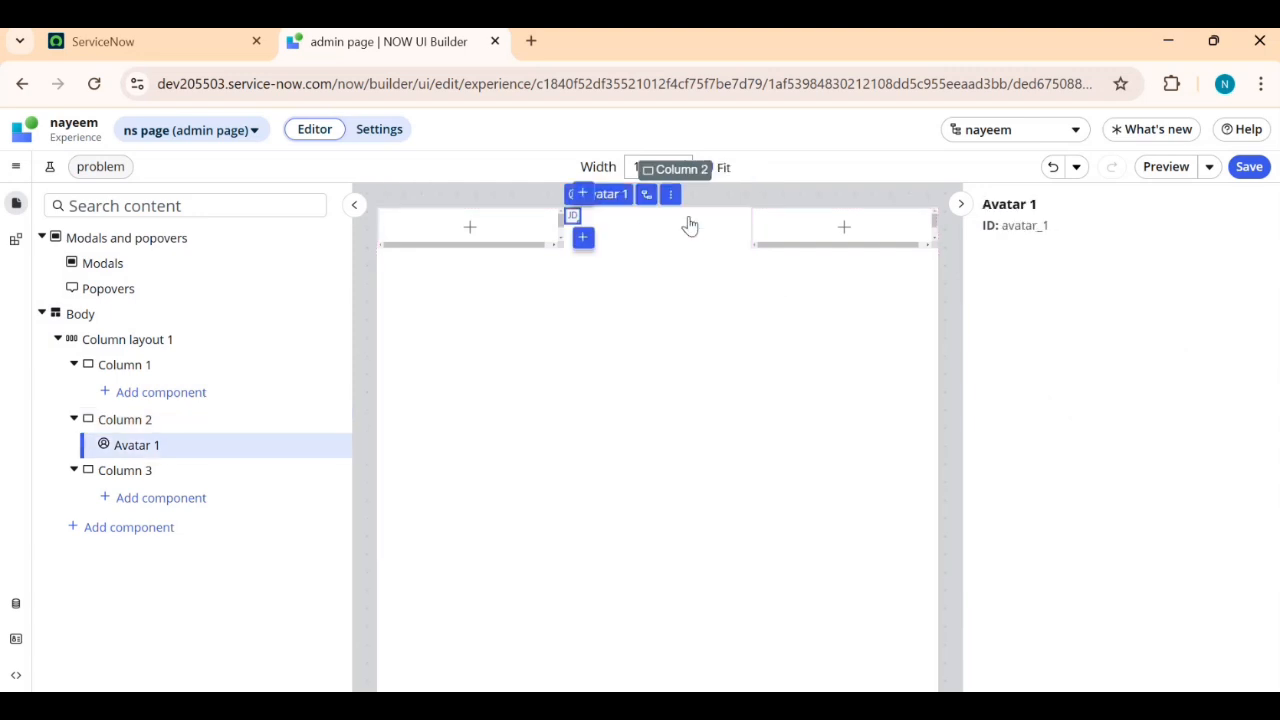
# - Add a Badge component after Avatar 1 in Column 2
pyautogui.click(572, 238)
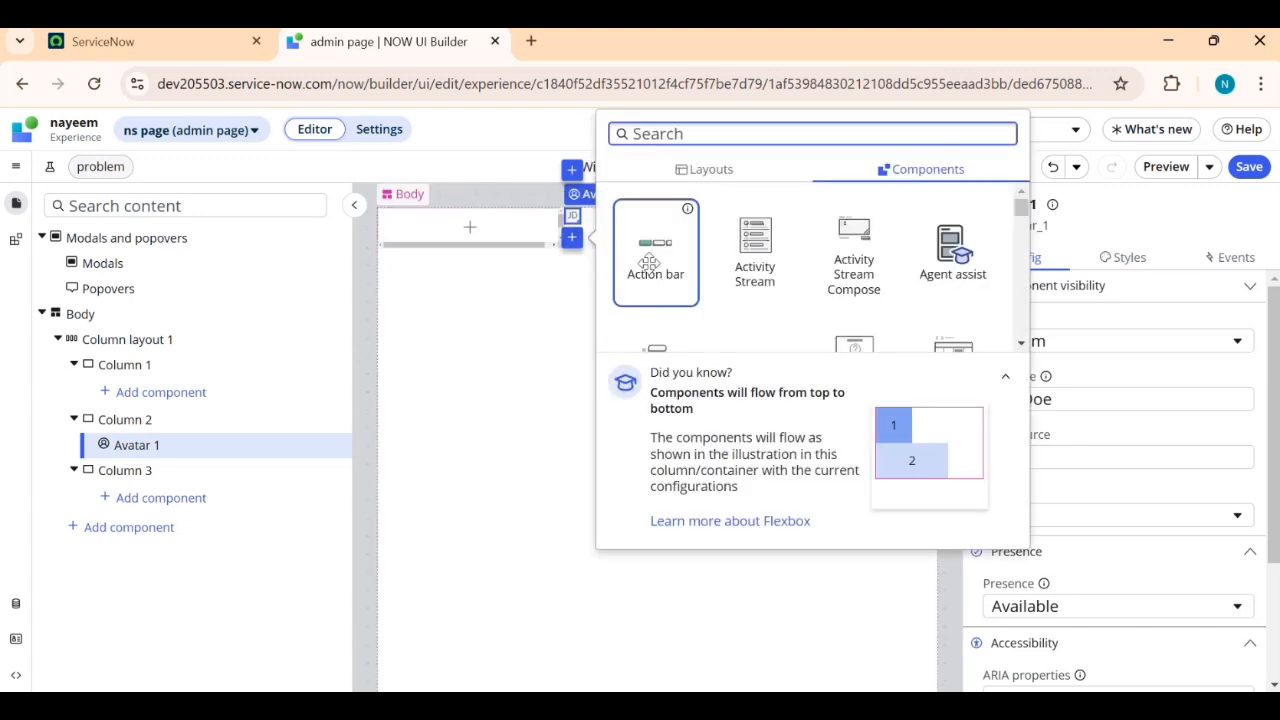
pyautogui.scroll(-2, 960, 300)
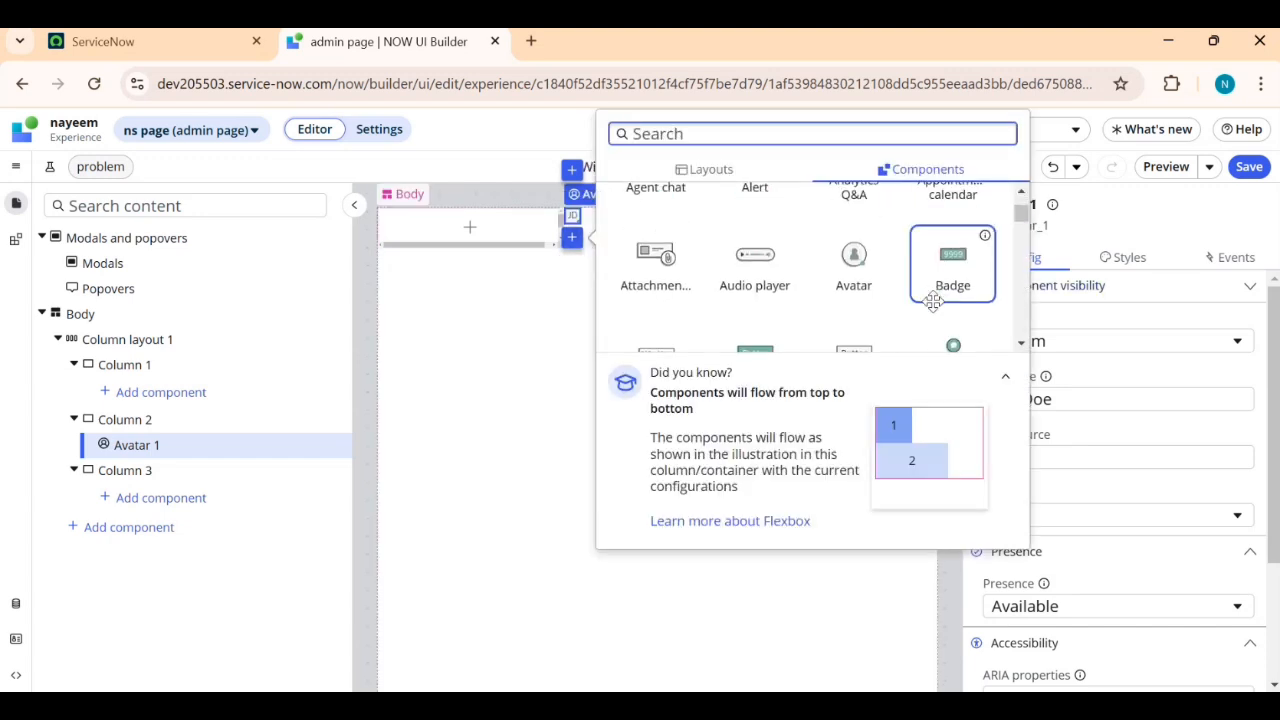
pyautogui.scroll(-1, 933, 298)
pyautogui.scroll(1, 936, 323)
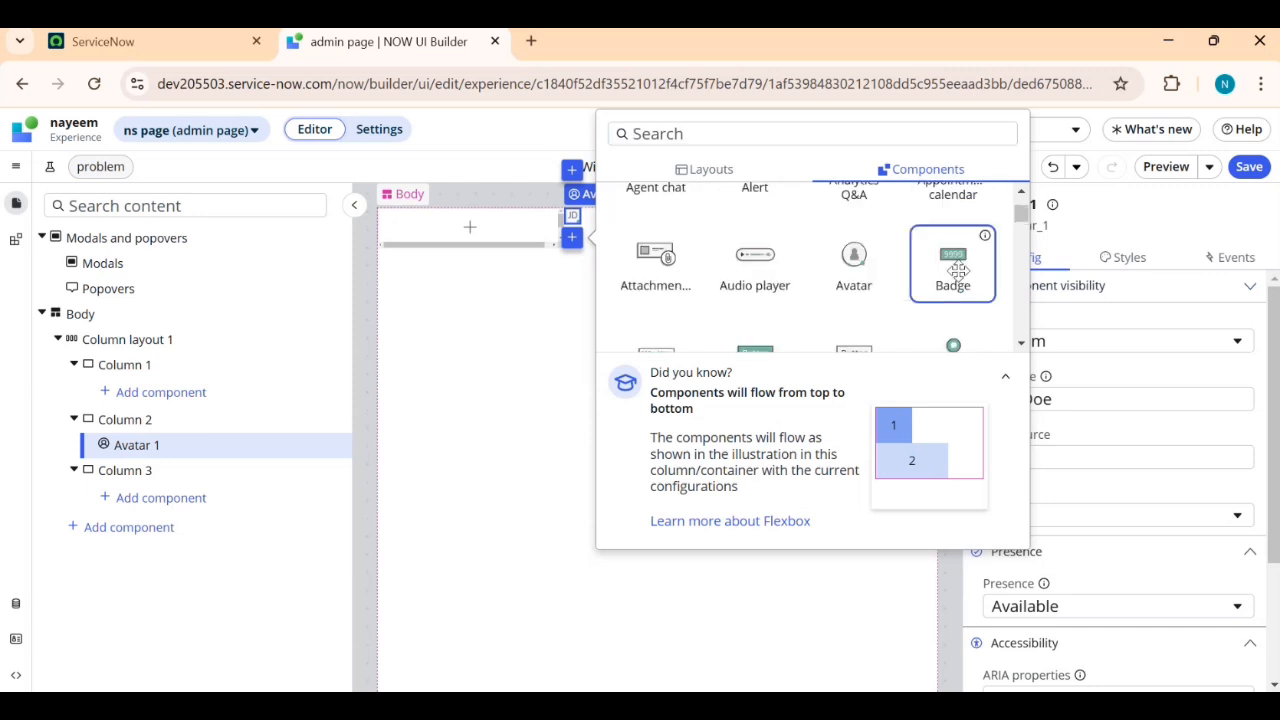
pyautogui.click(952, 280)
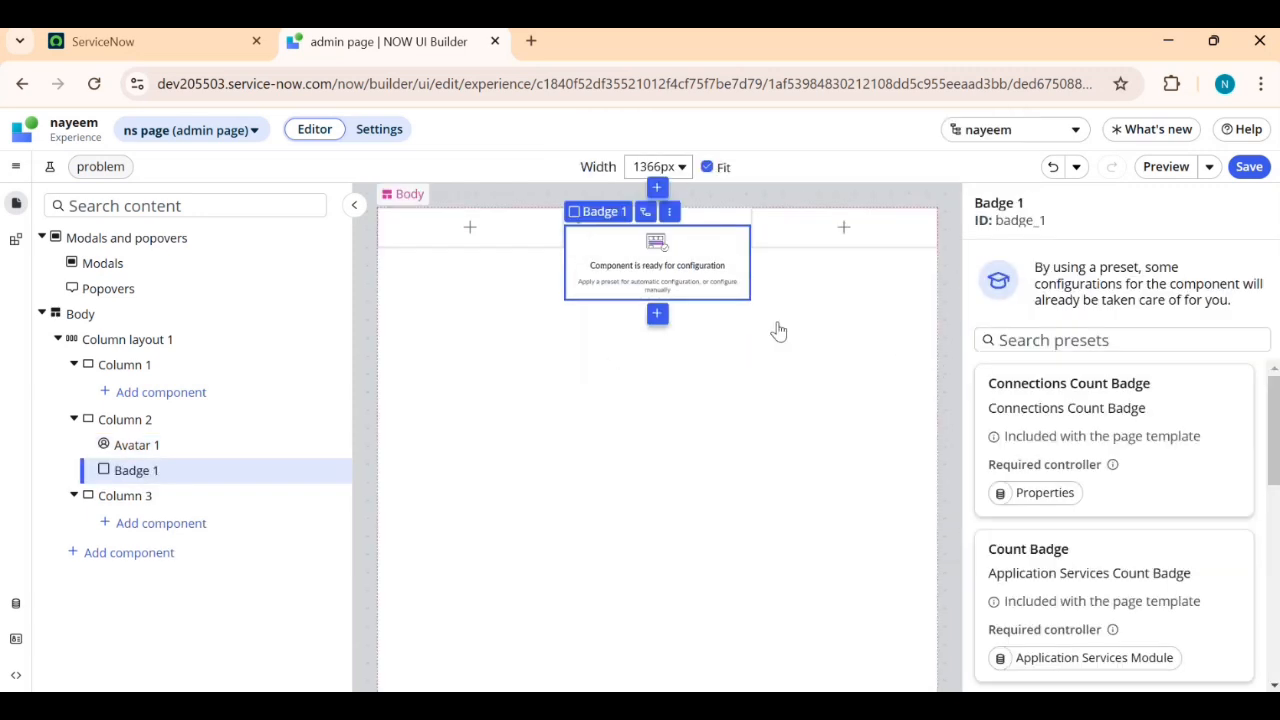
pyautogui.click(760, 381)
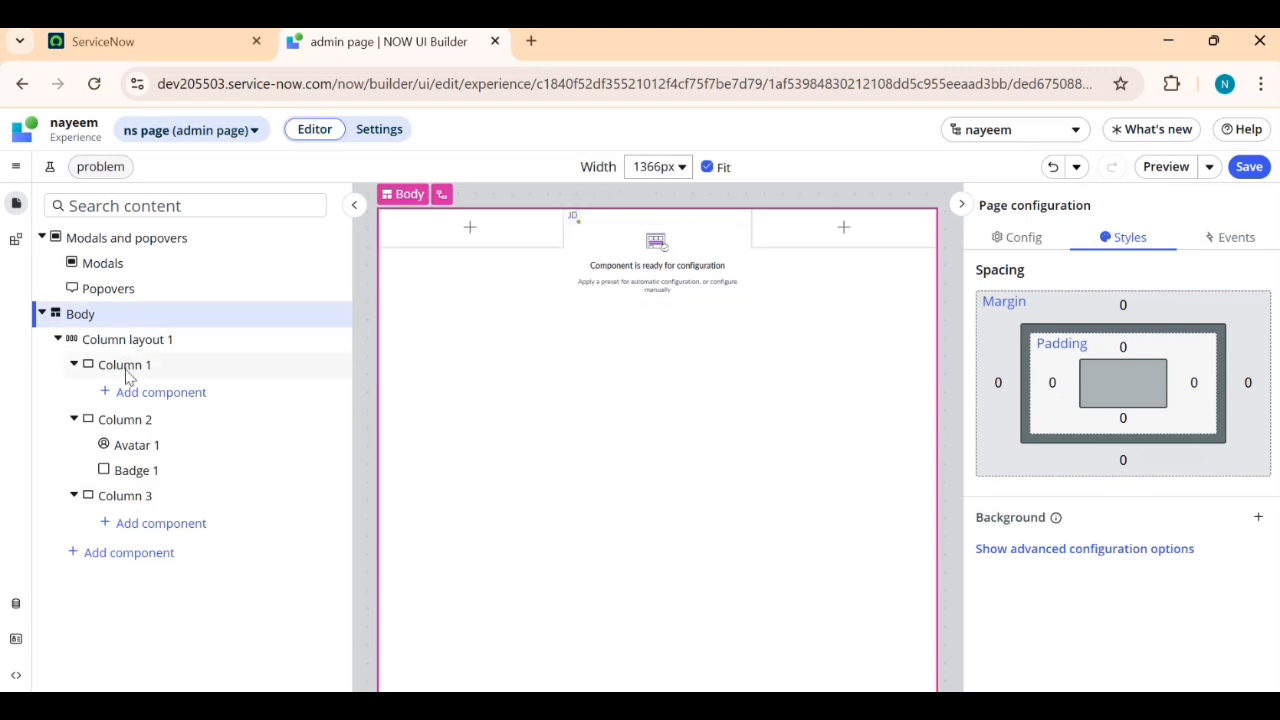
# - Undo the Badge and Avatar additions in Column 2
pyautogui.click(123, 420)
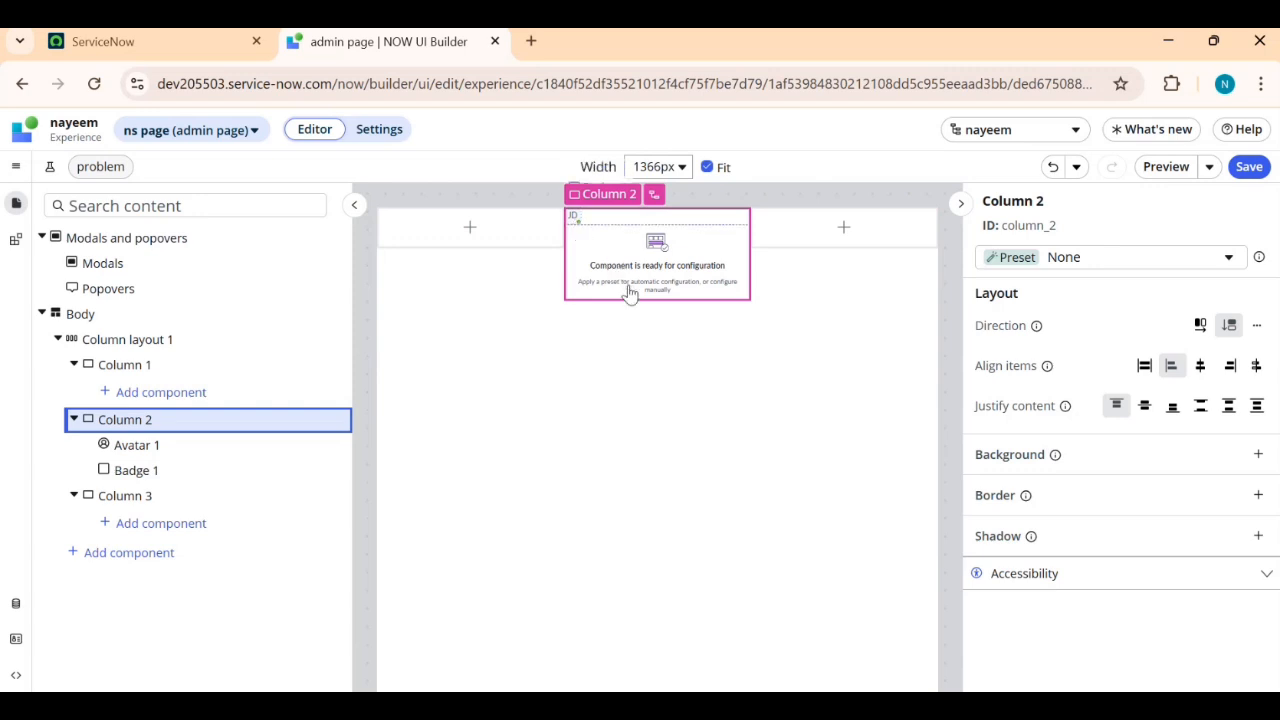
pyautogui.click(1052, 172)
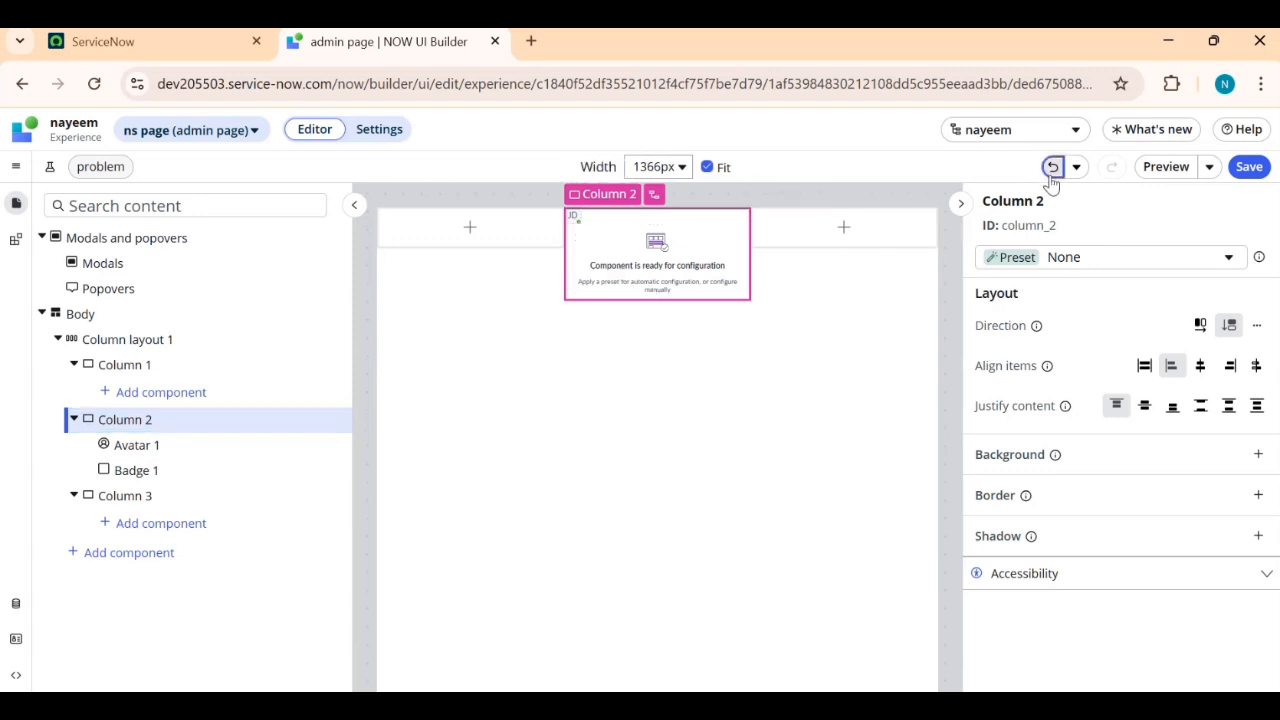
pyautogui.click(1050, 178)
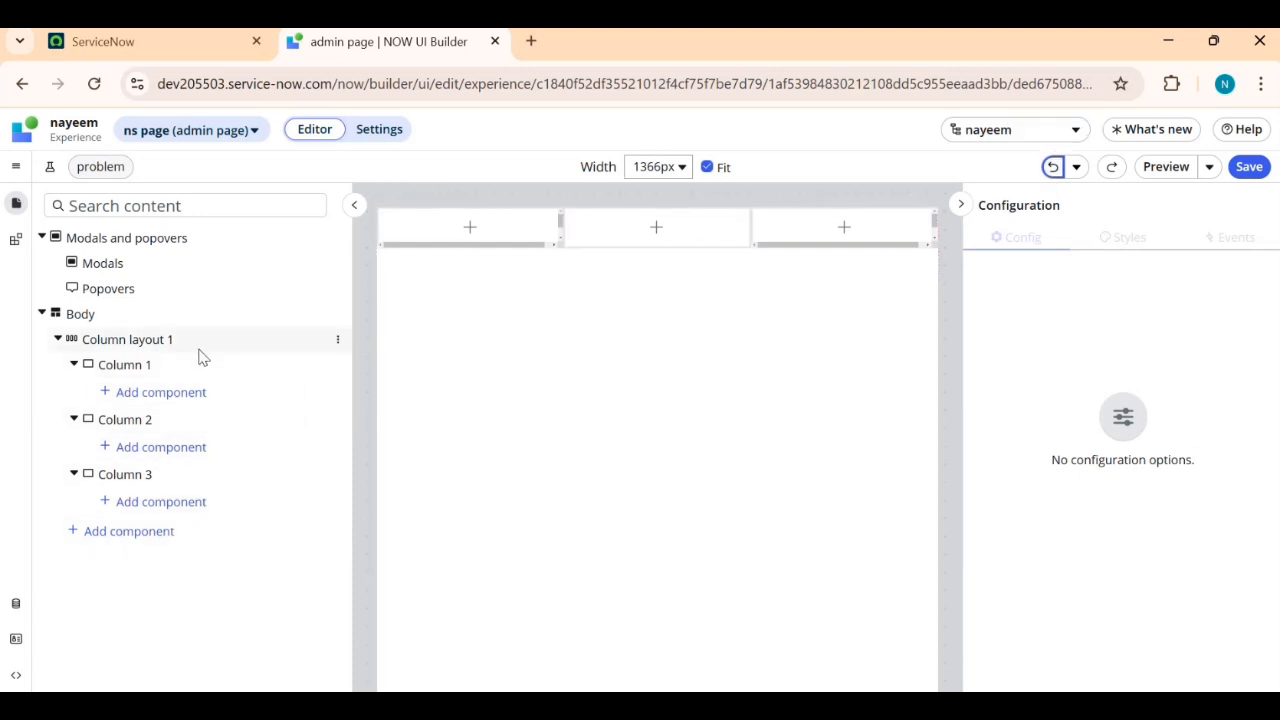
# - Narrow the middle column of Column layout 1 to 33.00%
pyautogui.click(337, 345)
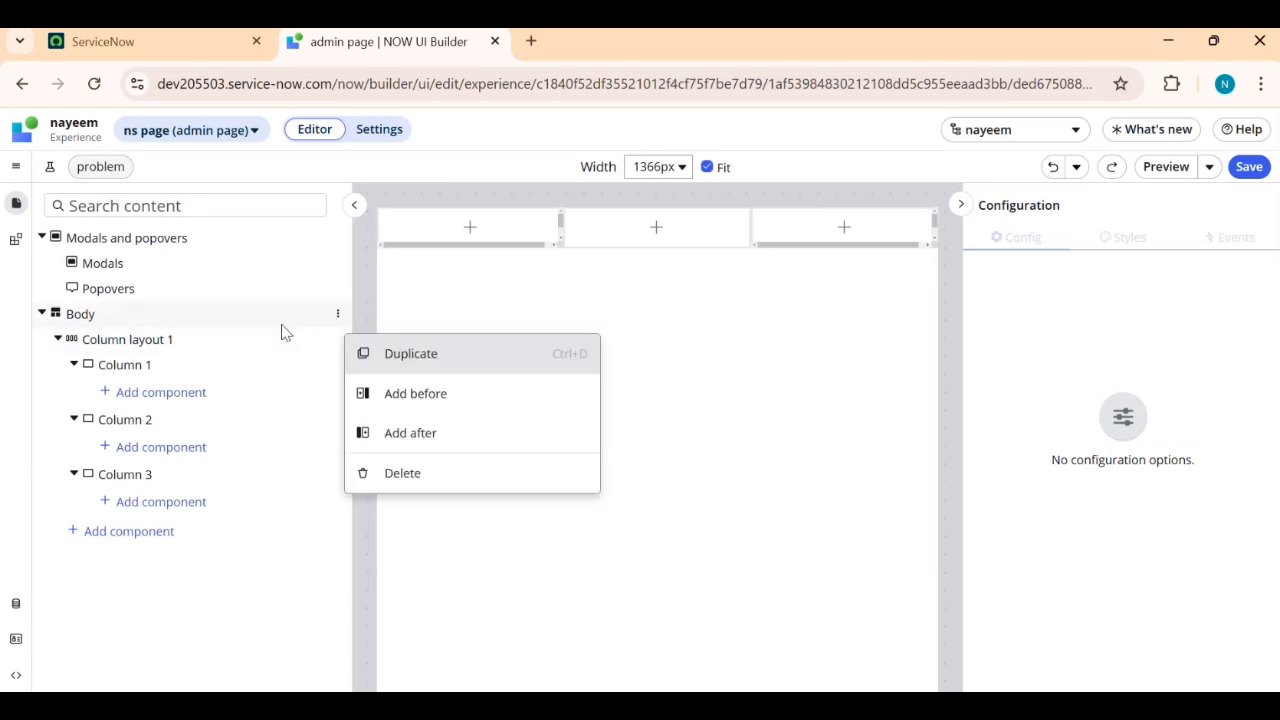
pyautogui.click(127, 341)
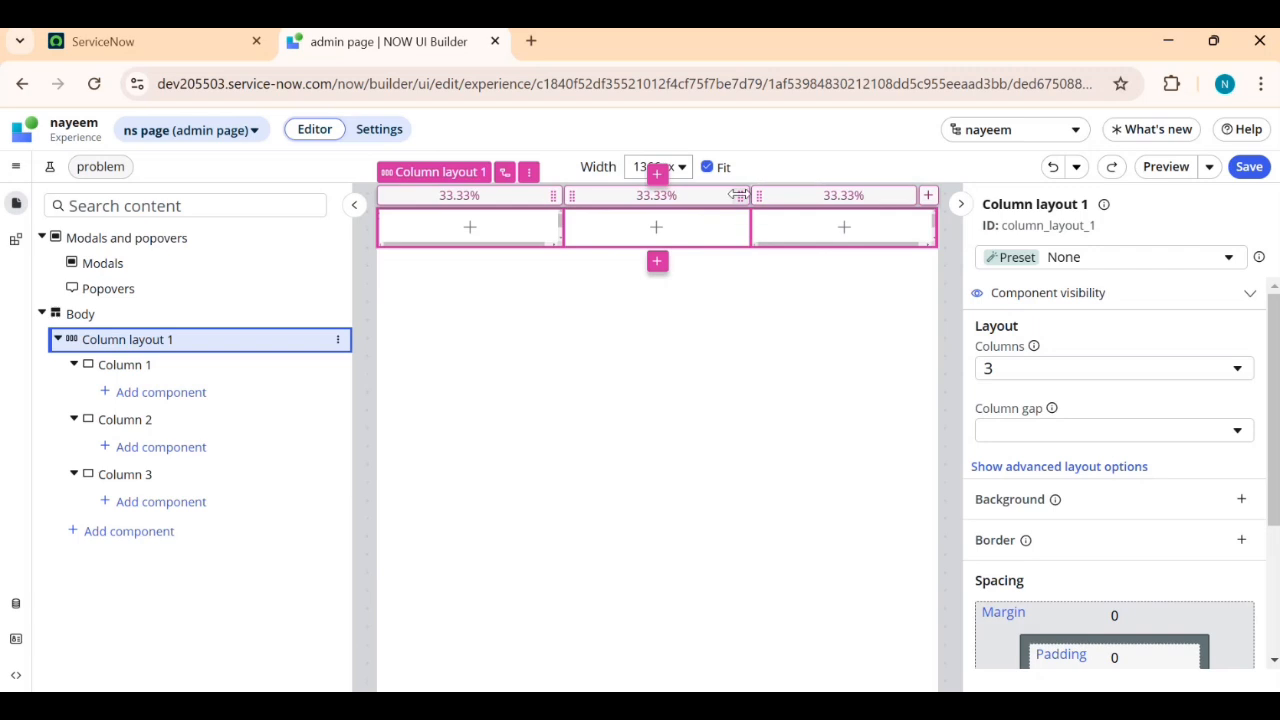
pyautogui.moveTo(745, 195)
pyautogui.mouseDown()
pyautogui.moveTo(700, 195)
pyautogui.moveTo(740, 195)
pyautogui.mouseUp()
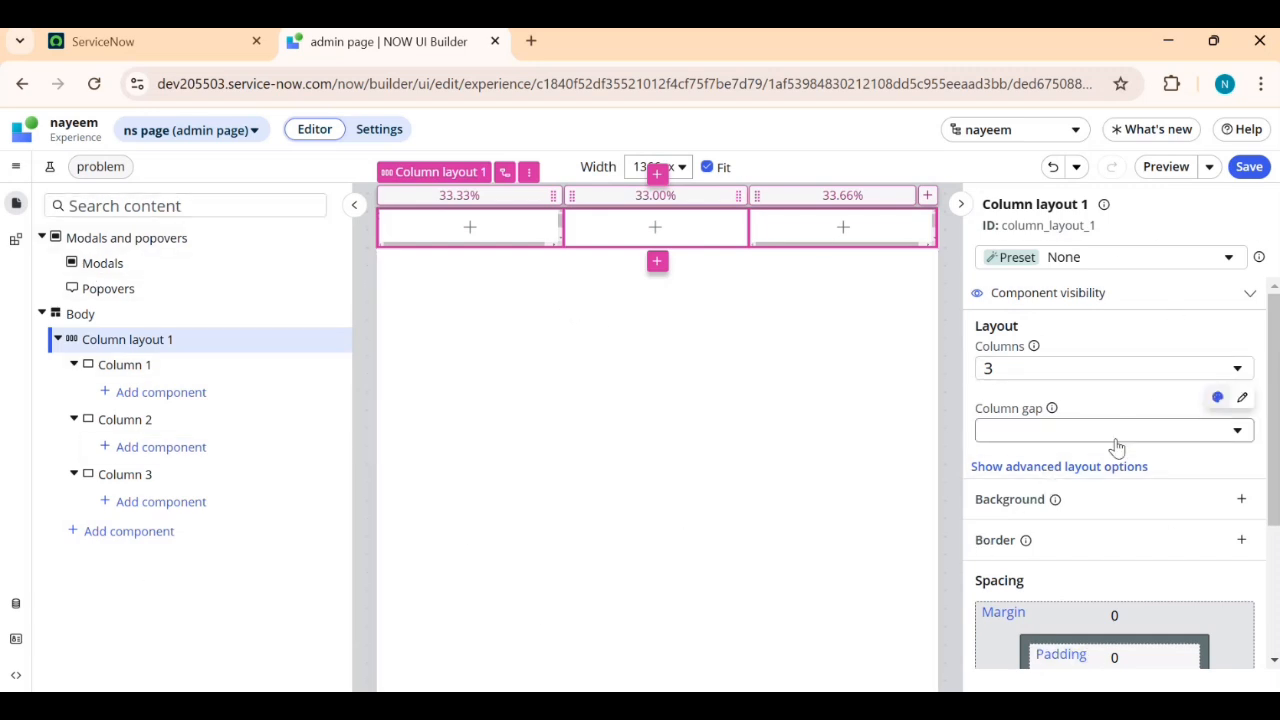
# - Try 6 columns in Column layout 1 and set its column count to 2
pyautogui.click(1072, 381)
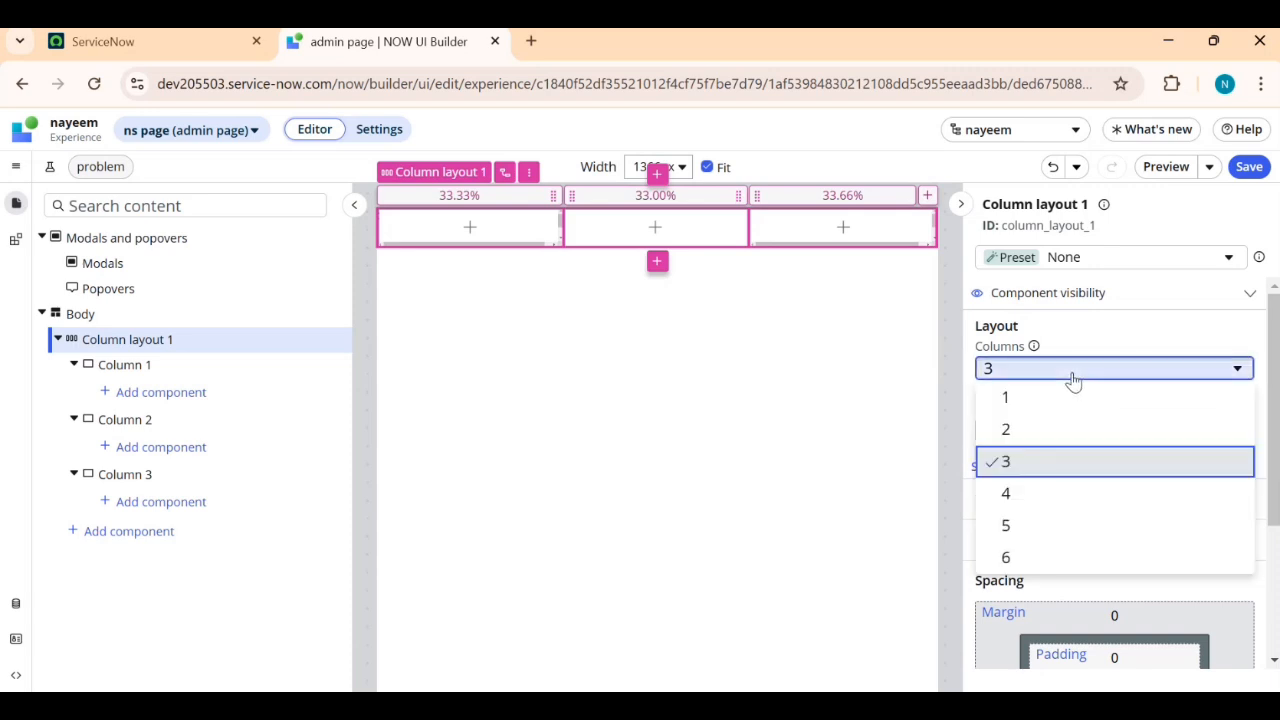
pyautogui.click(1005, 559)
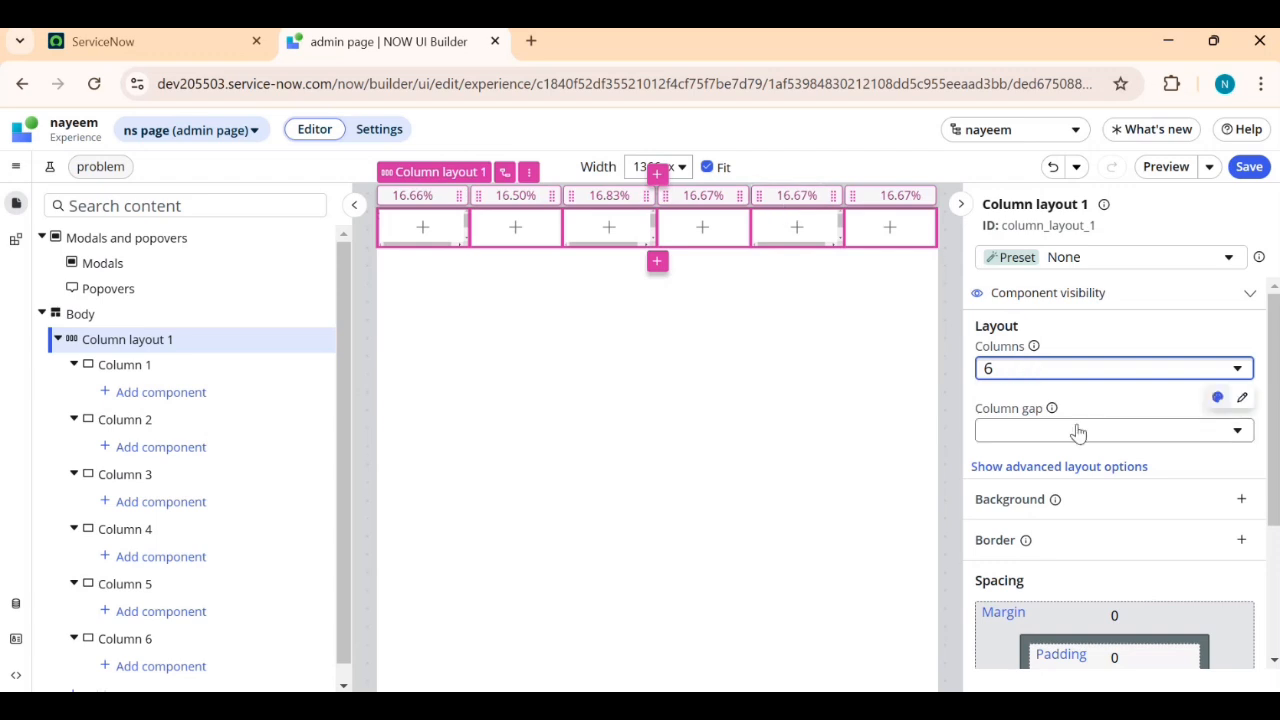
pyautogui.click(1126, 374)
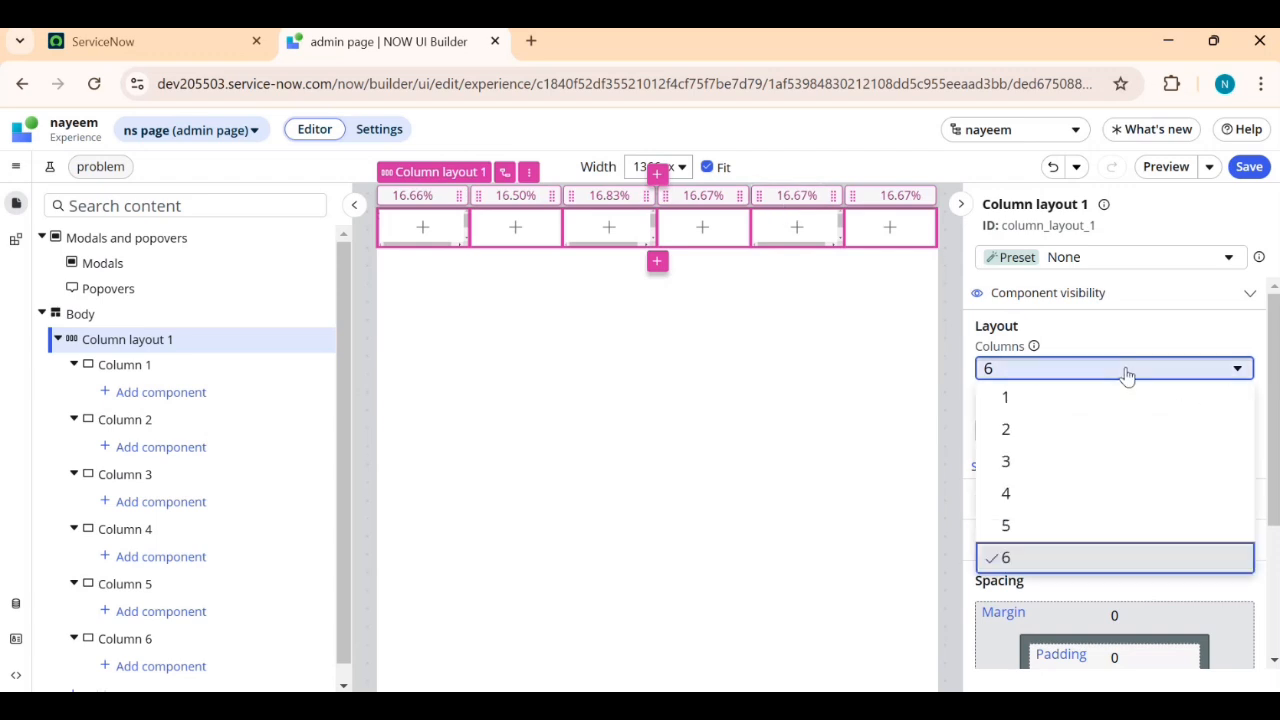
pyautogui.click(1038, 432)
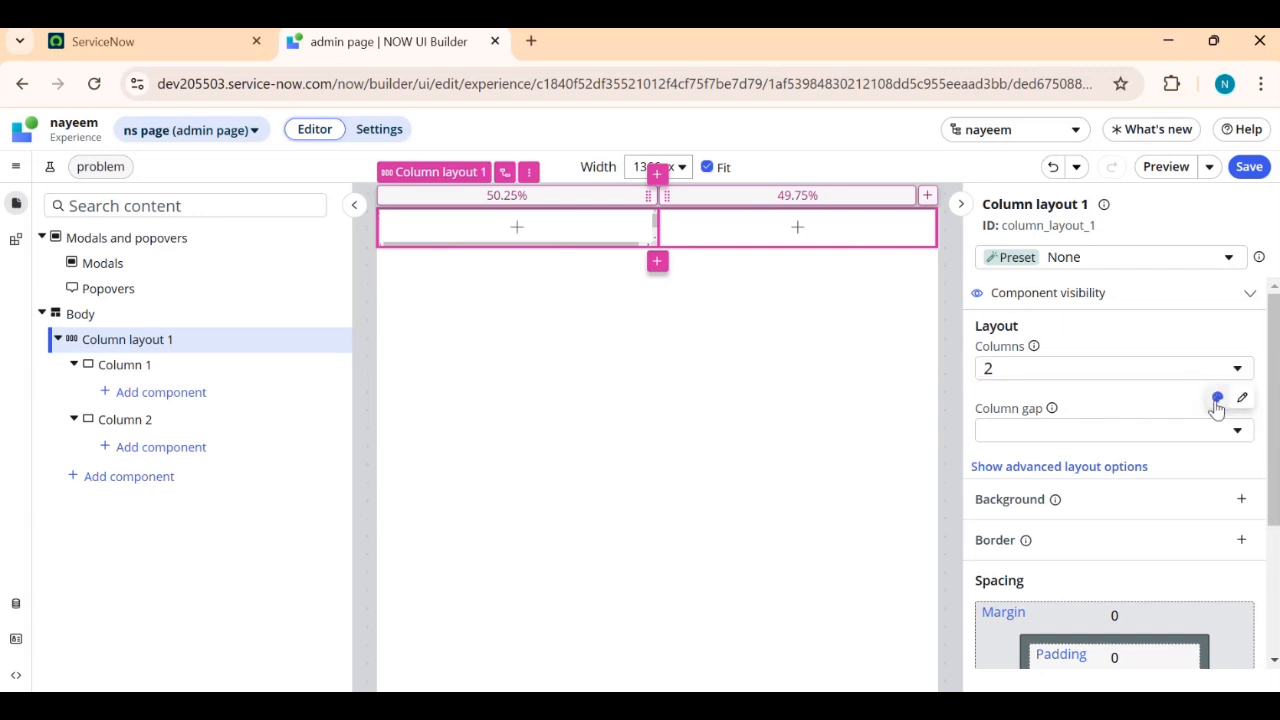
pyautogui.click(1241, 400)
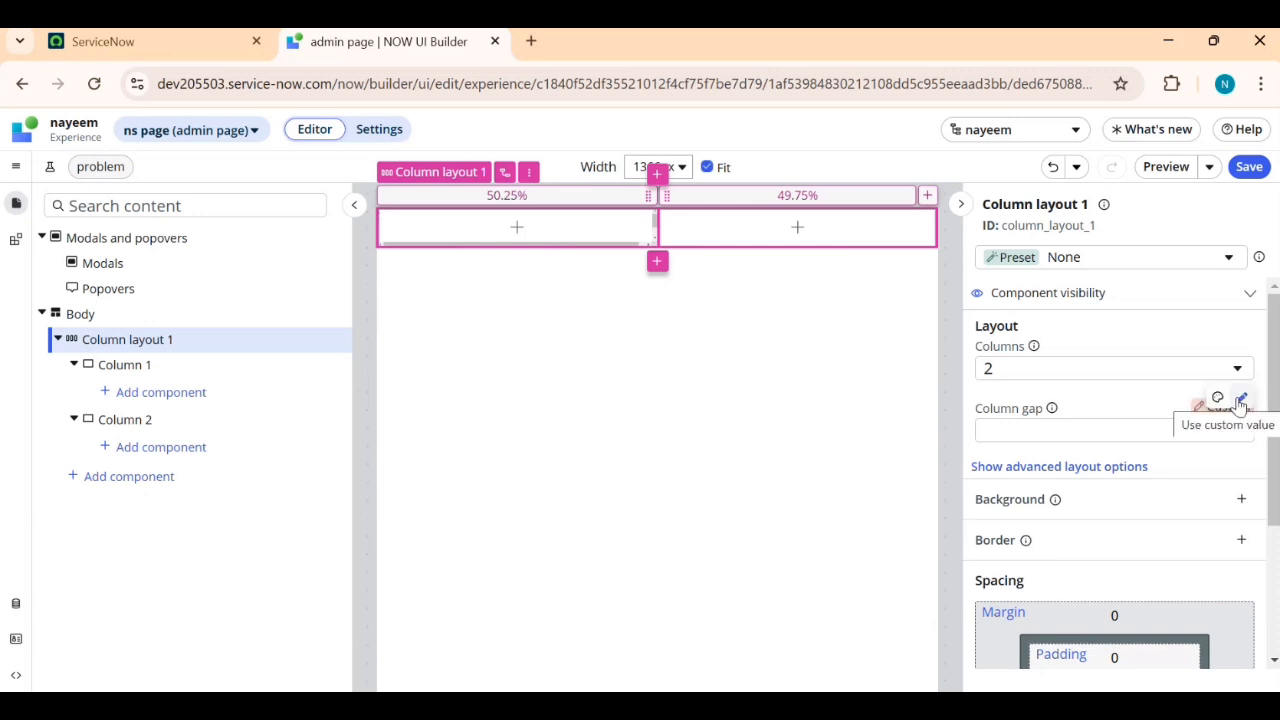
pyautogui.click(1060, 430)
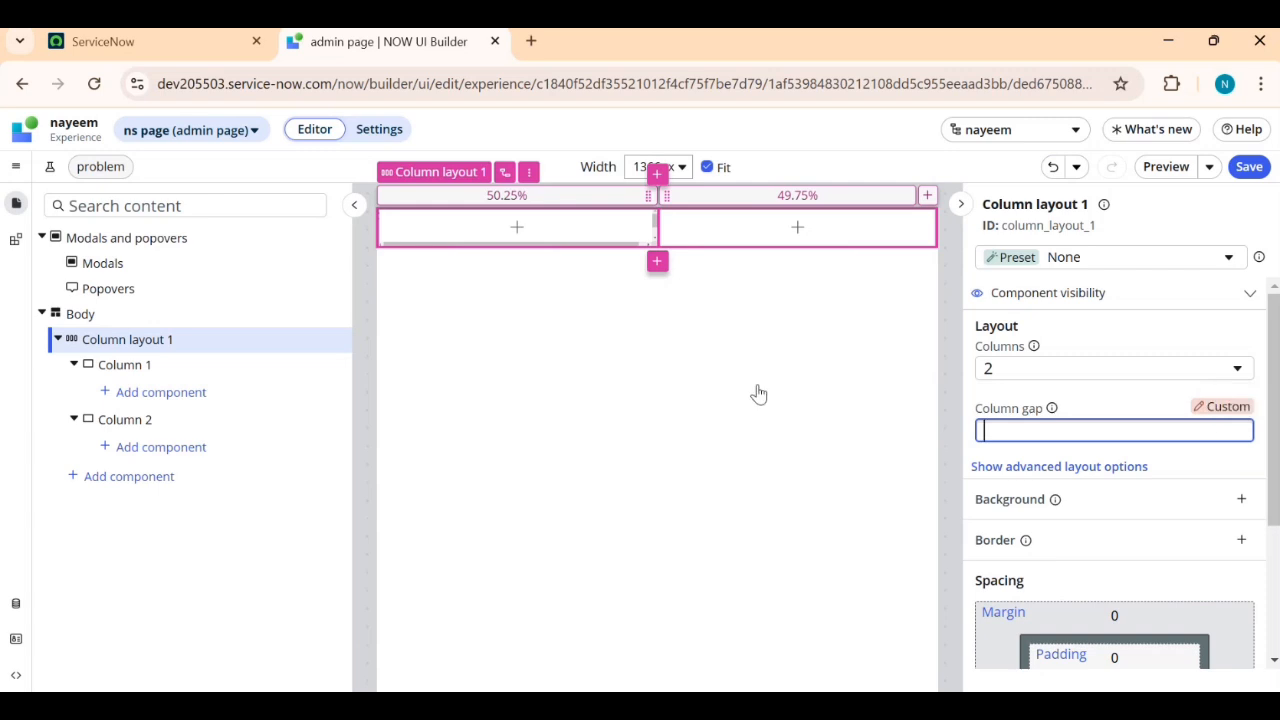
pyautogui.click(1203, 417)
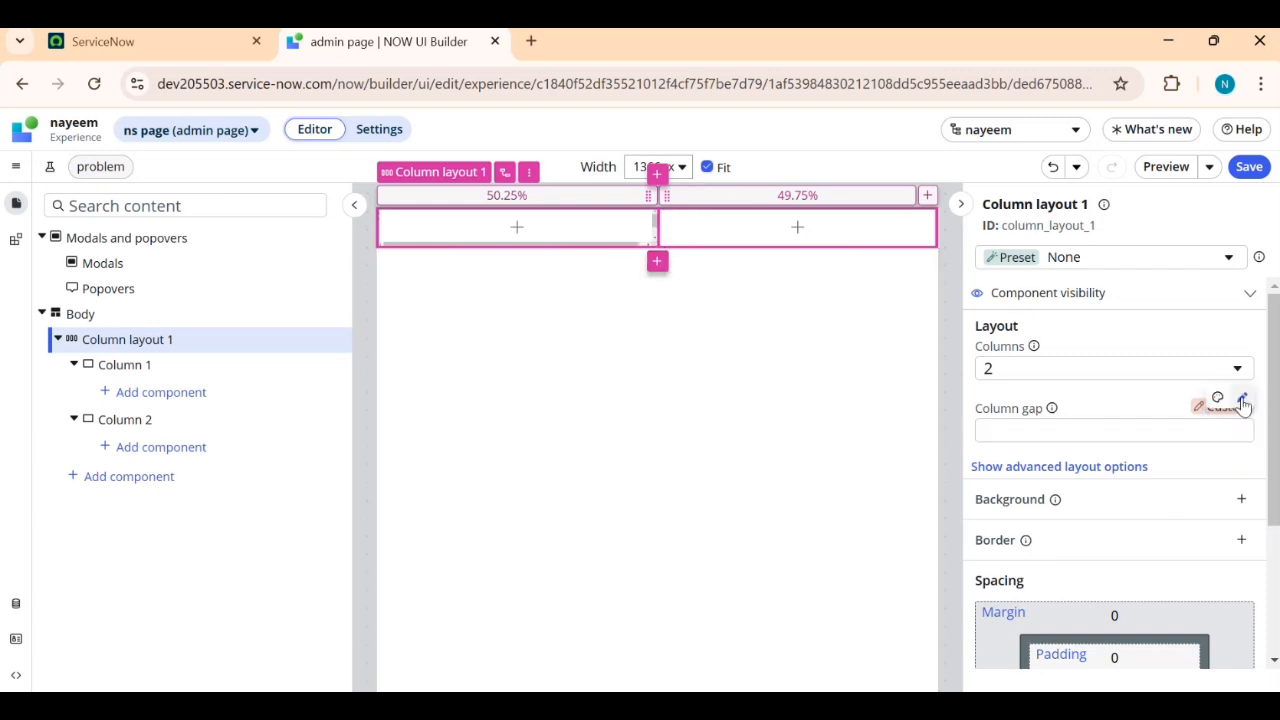
pyautogui.click(1218, 400)
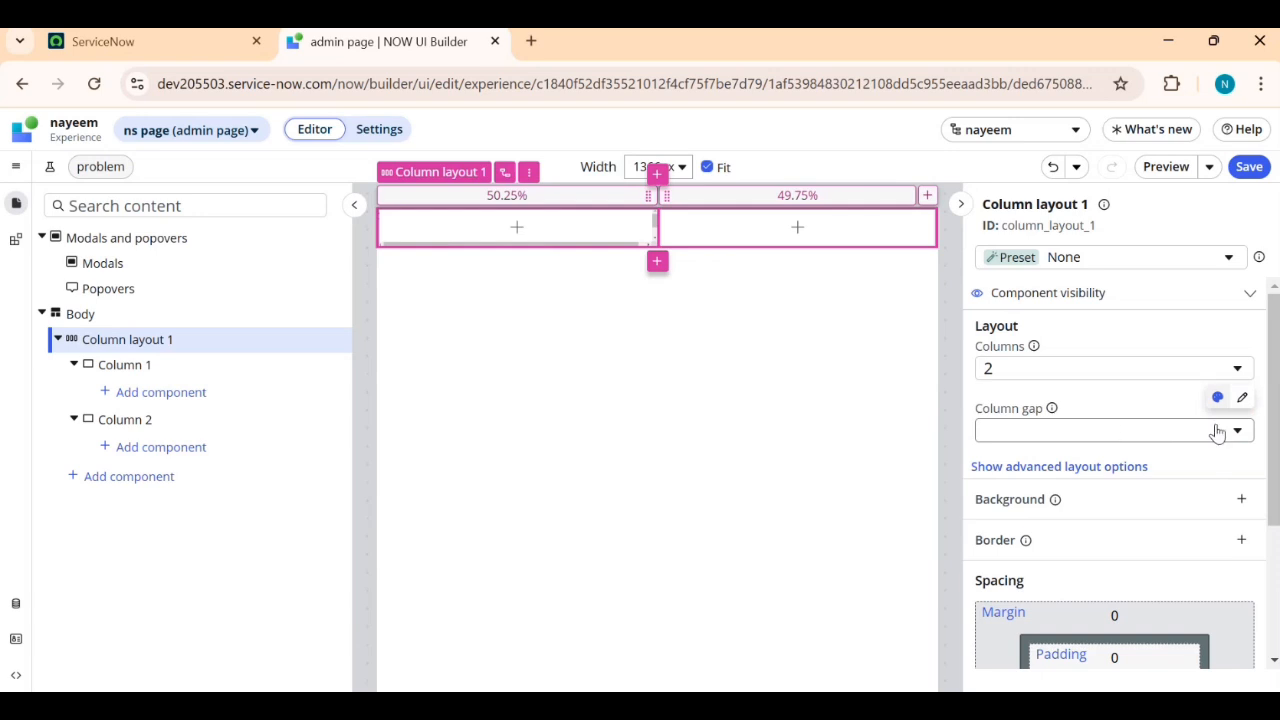
# - Try an XXL column gap on Column layout 1 and set the gap to L
pyautogui.click(1236, 432)
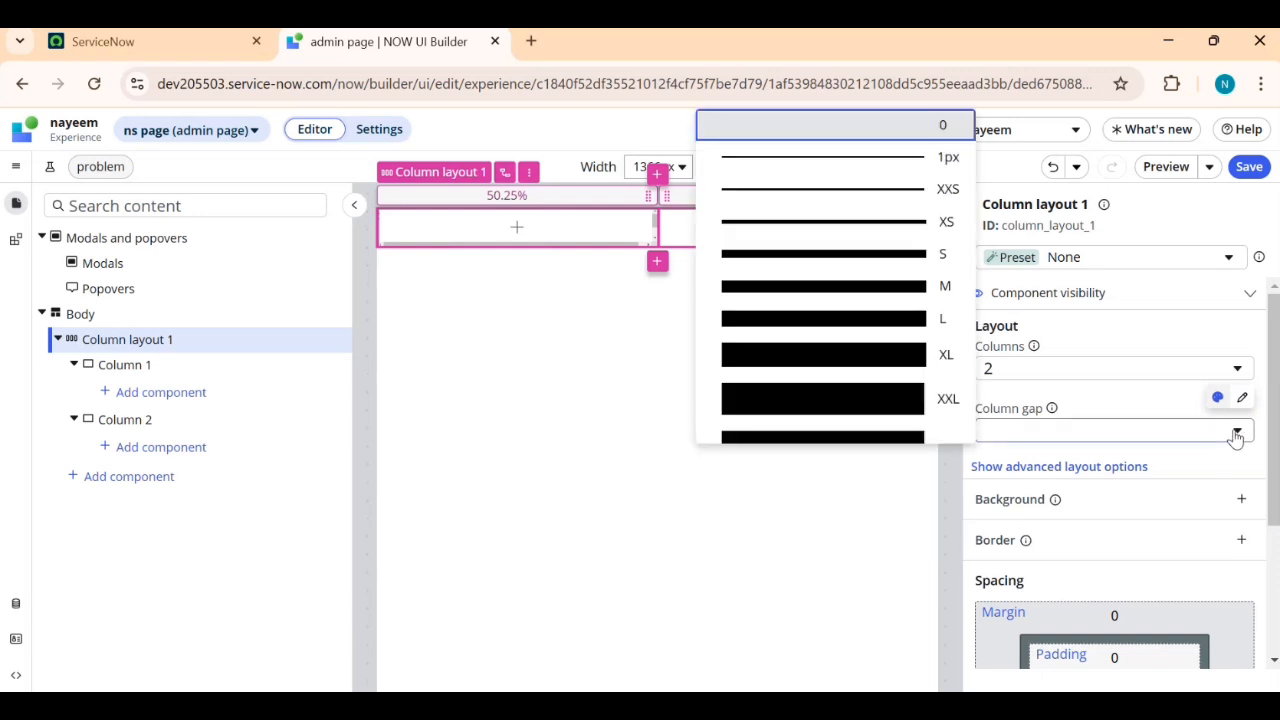
pyautogui.click(830, 403)
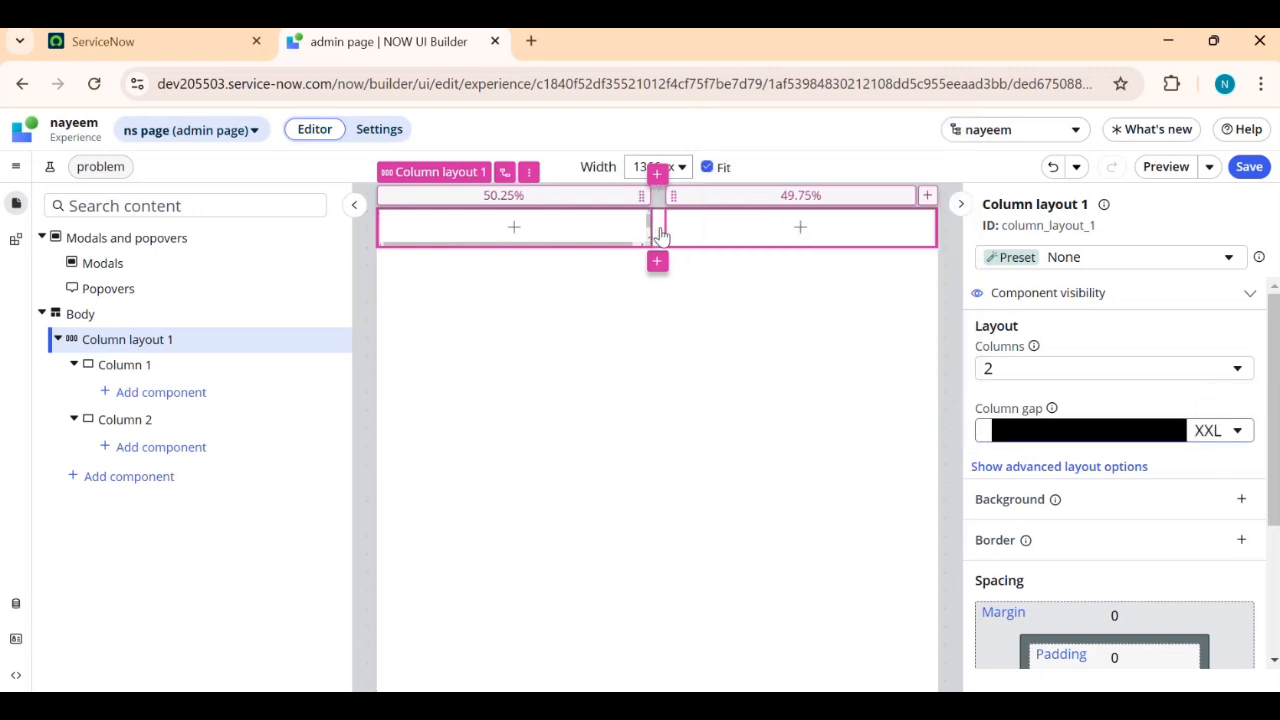
pyautogui.click(1226, 433)
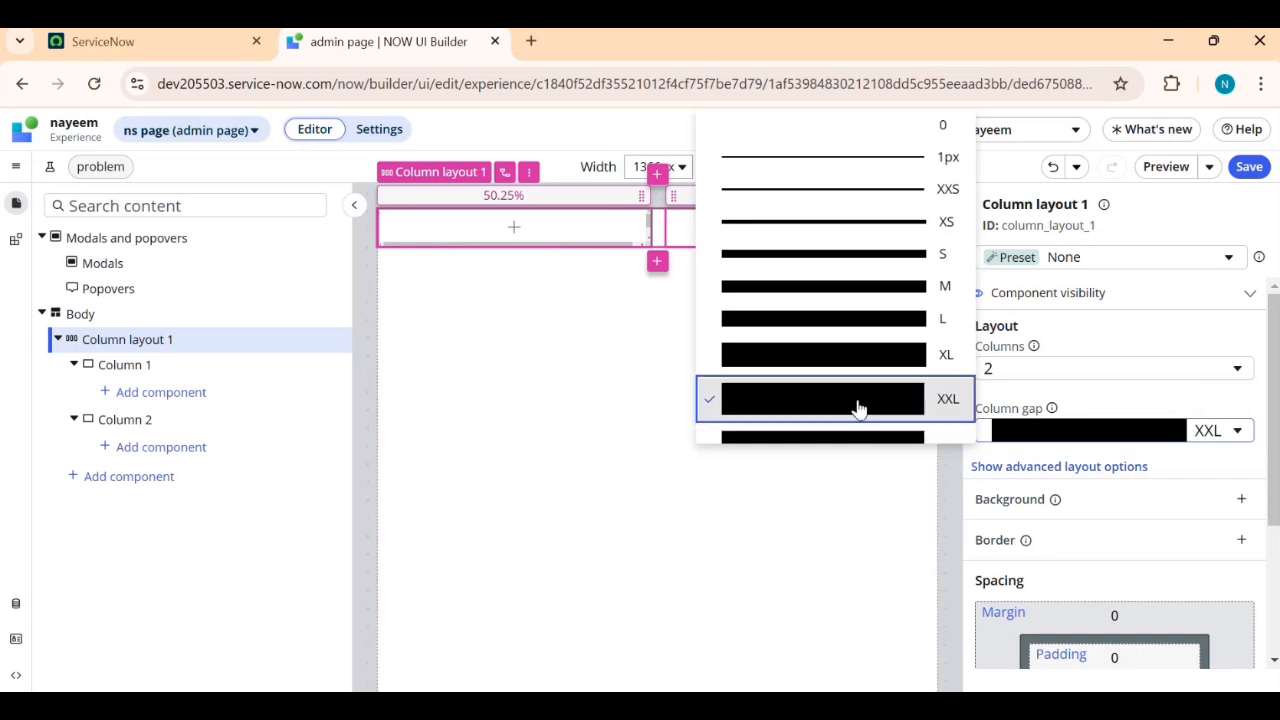
pyautogui.click(899, 322)
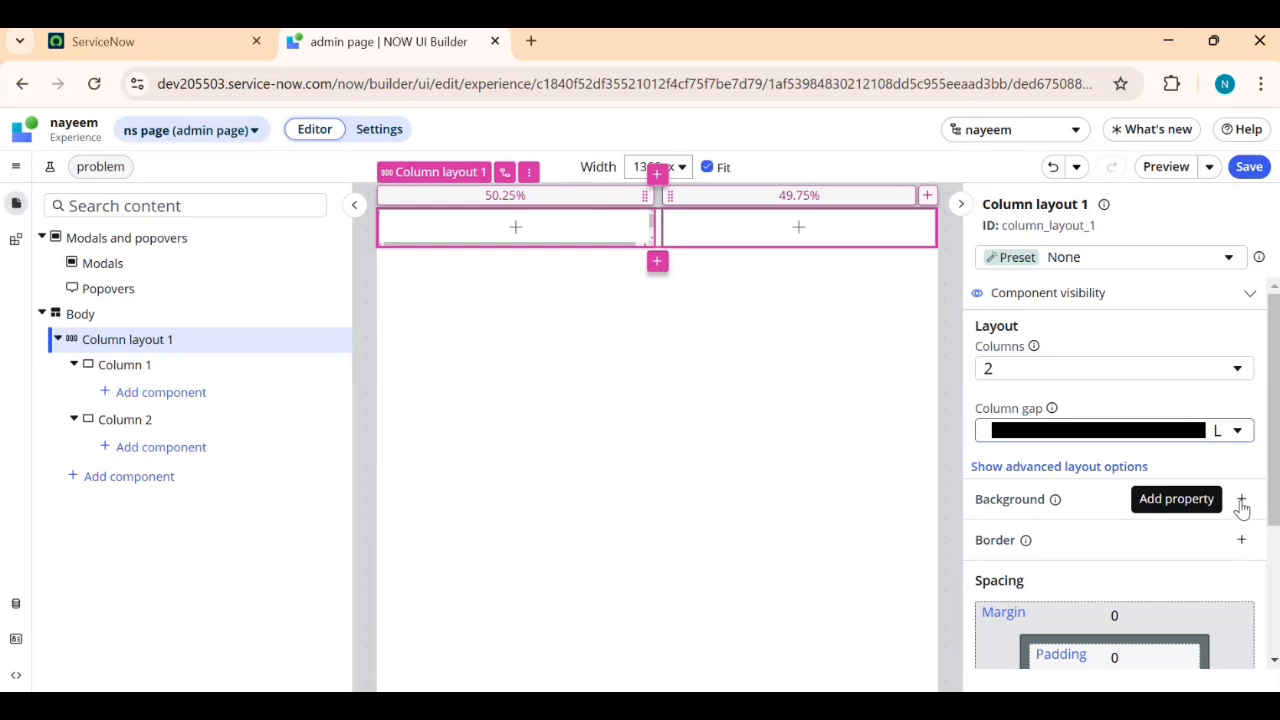
# - Examine the background, border, spacing, shadow and accessibility settings of Column layout 1
pyautogui.scroll(-2, 1220, 557)
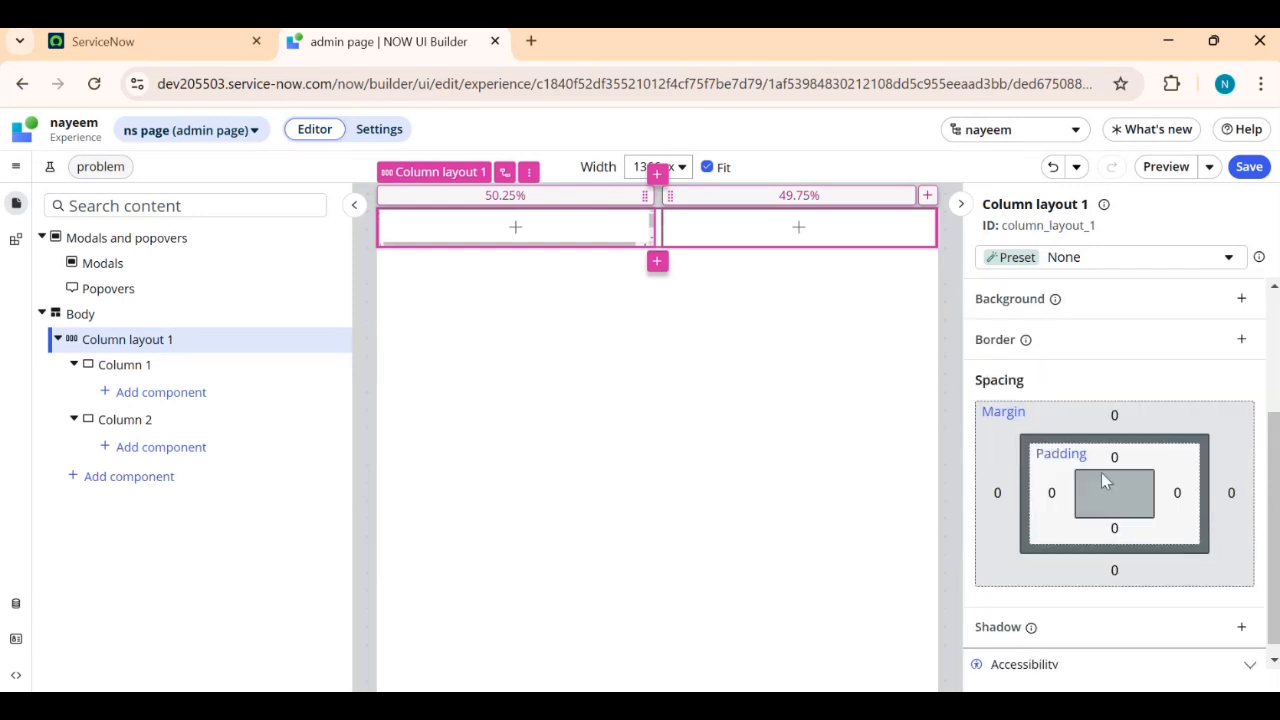
pyautogui.scroll(-1, 1106, 490)
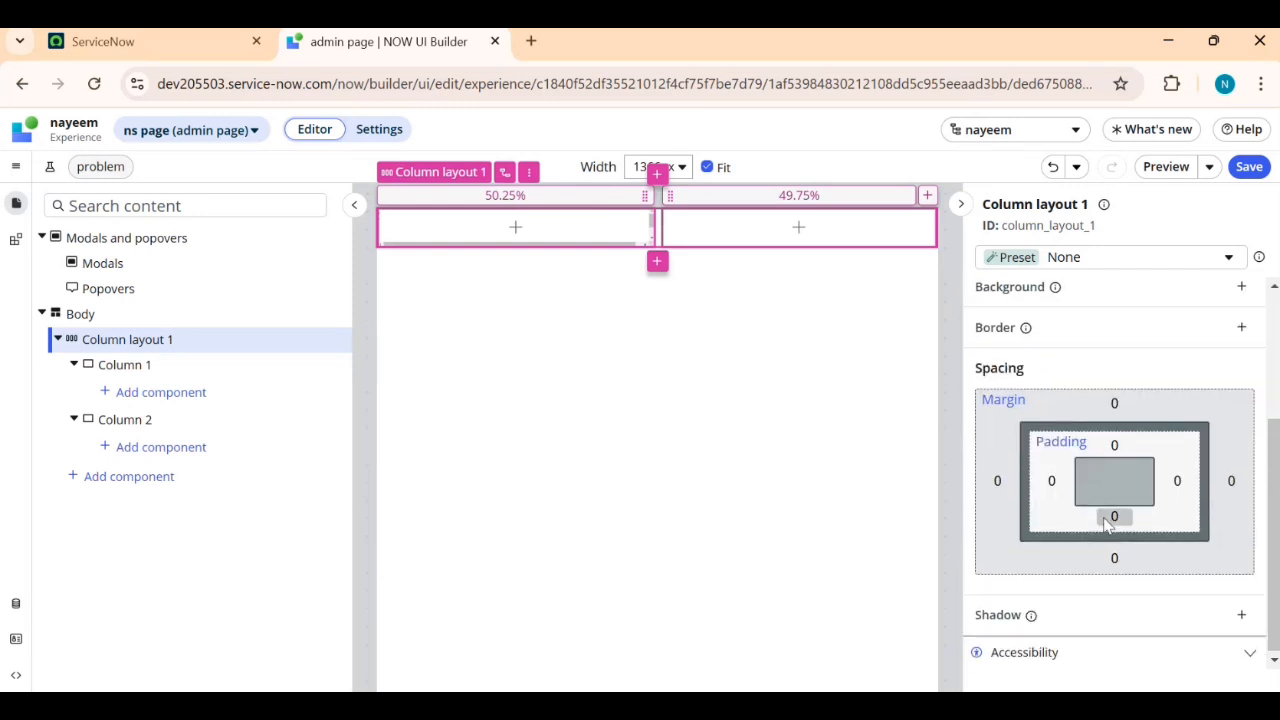
pyautogui.click(1250, 653)
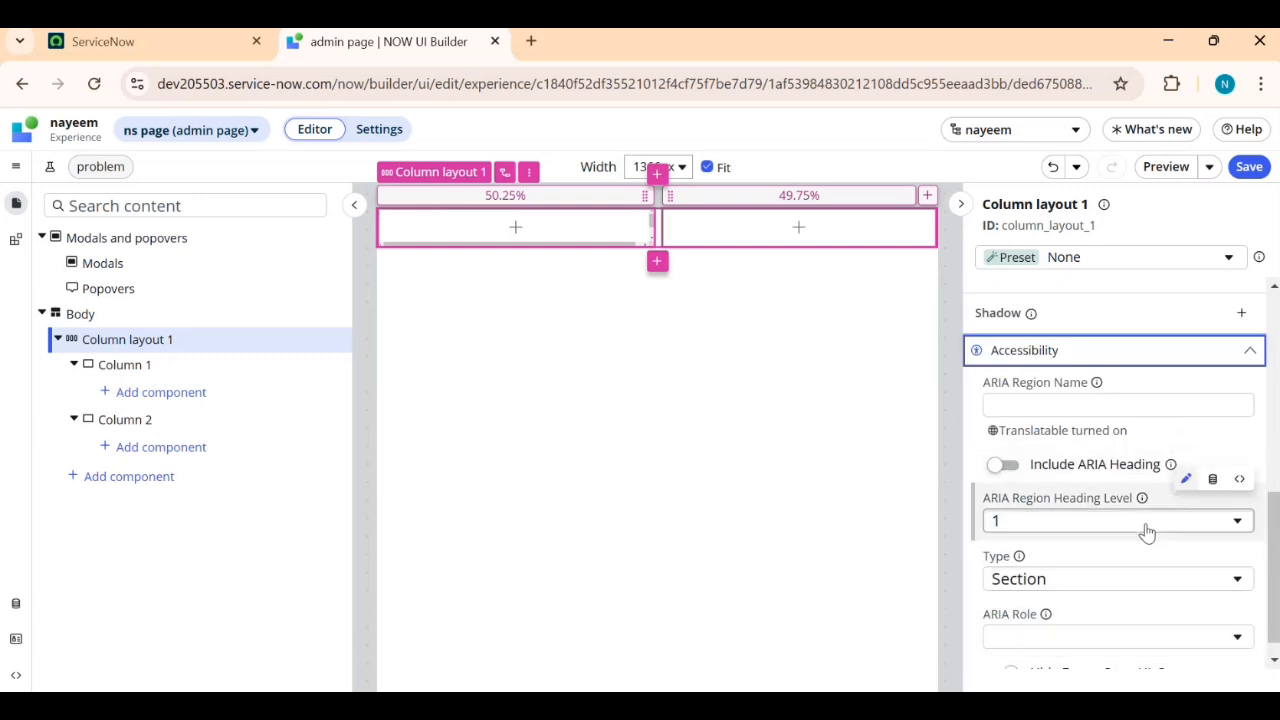
pyautogui.scroll(-1, 1150, 565)
pyautogui.scroll(2, 1087, 443)
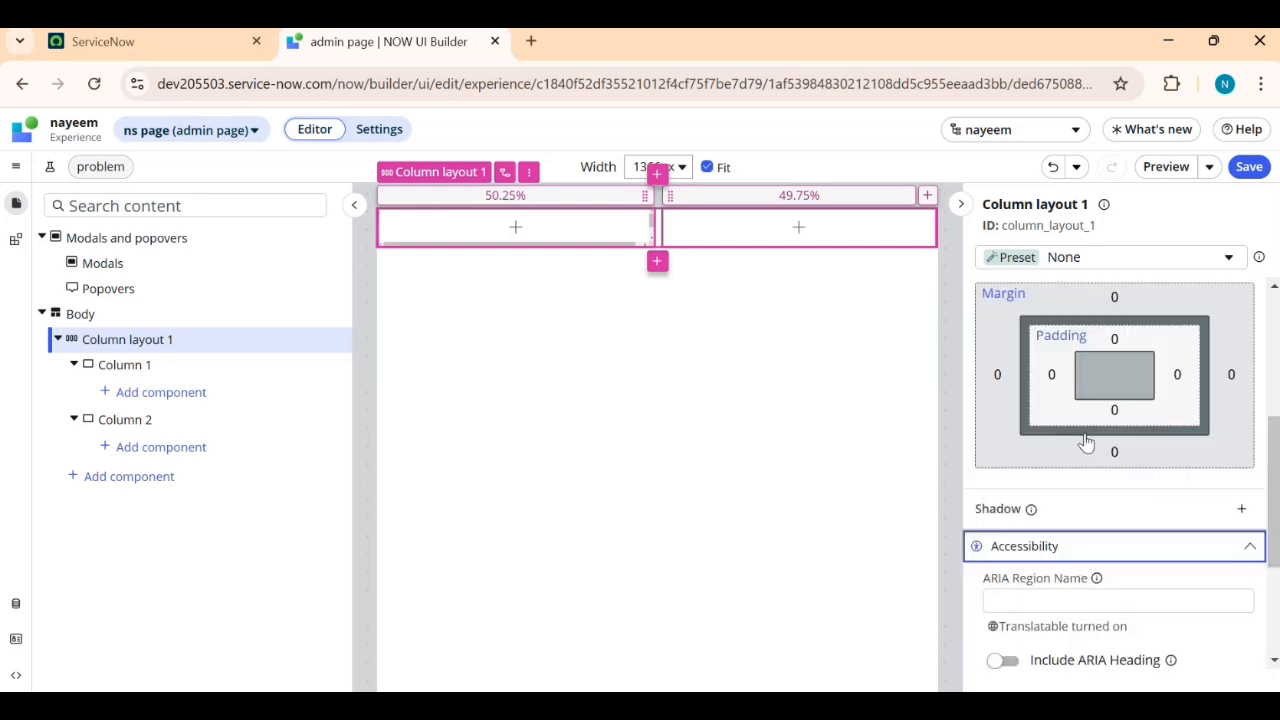
# - Examine the component visibility settings of Column layout 1
pyautogui.scroll(3, 1087, 443)
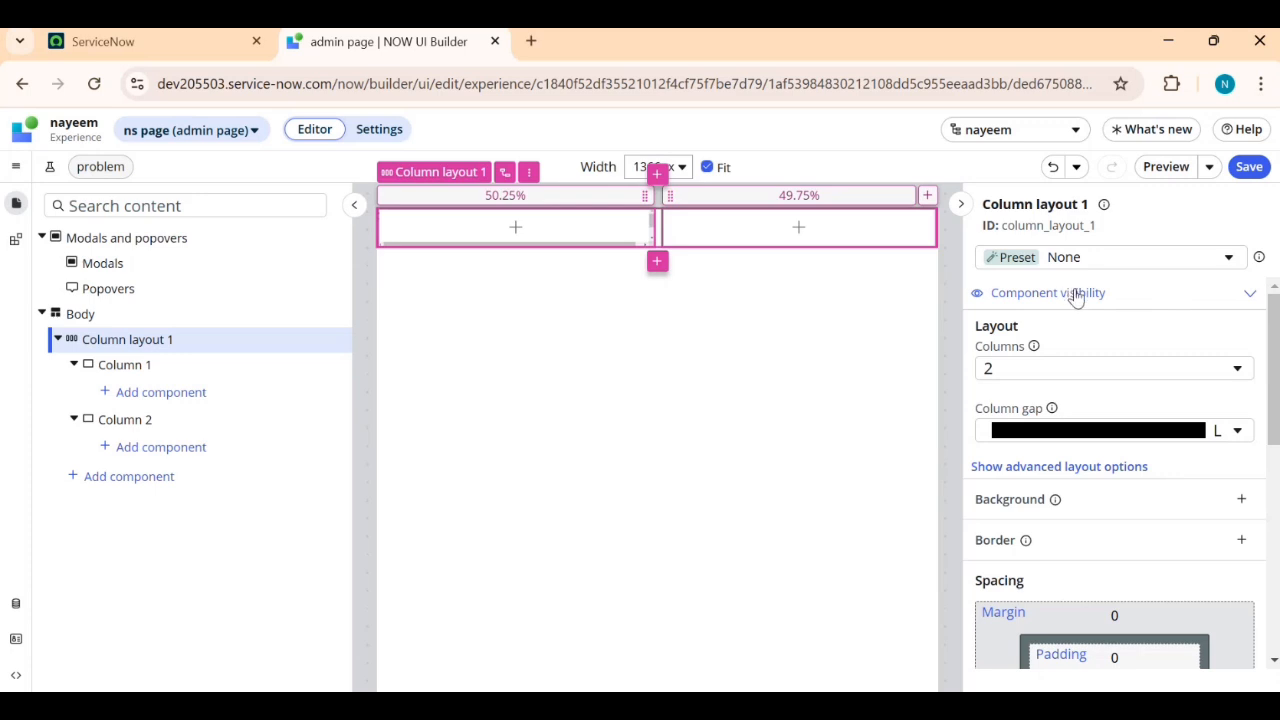
pyautogui.click(1249, 295)
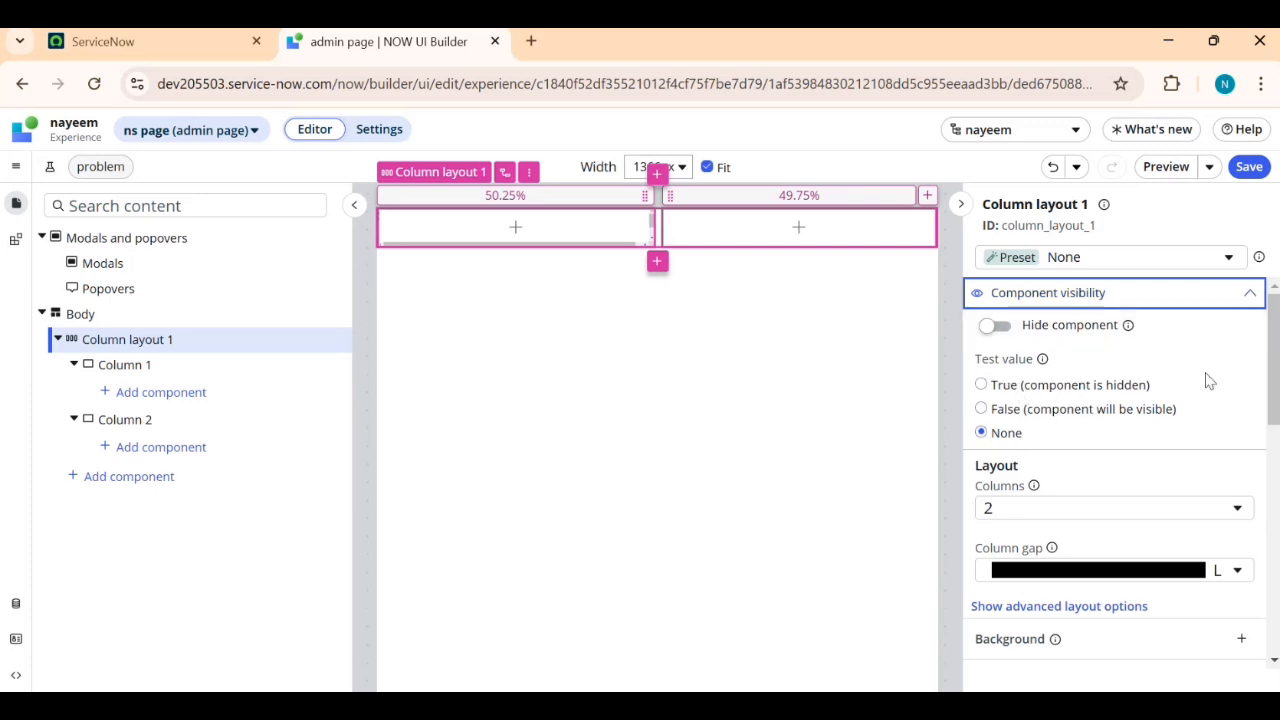
pyautogui.click(1247, 297)
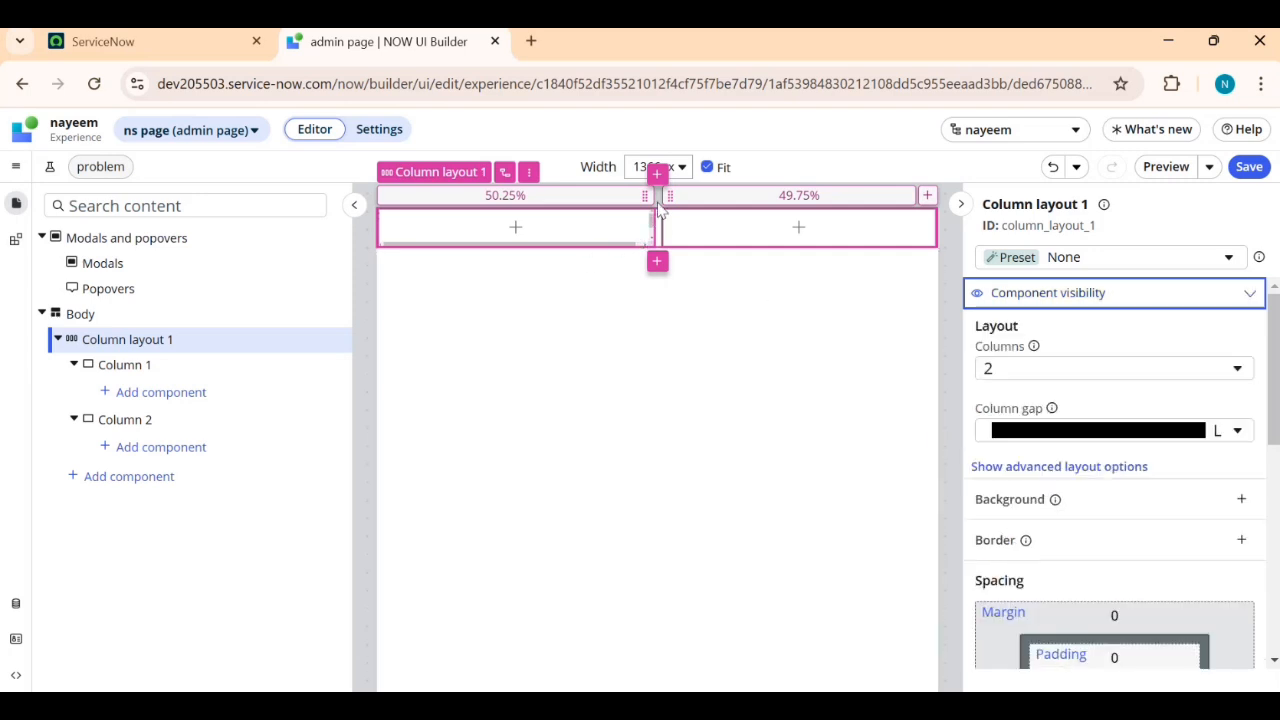
# - Narrow the first column of Column layout 1 to 36.00% and select Column 2
pyautogui.moveTo(656, 220); pyautogui.dragTo(567, 227)
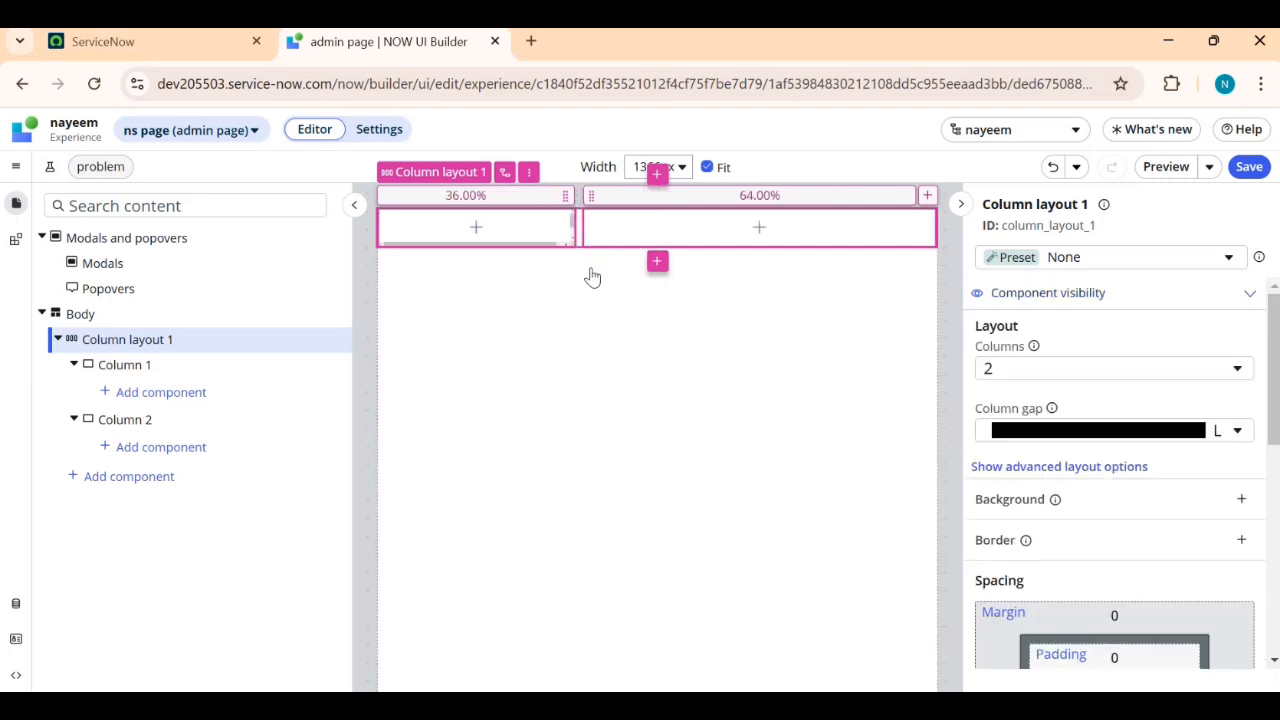
pyautogui.click(622, 235)
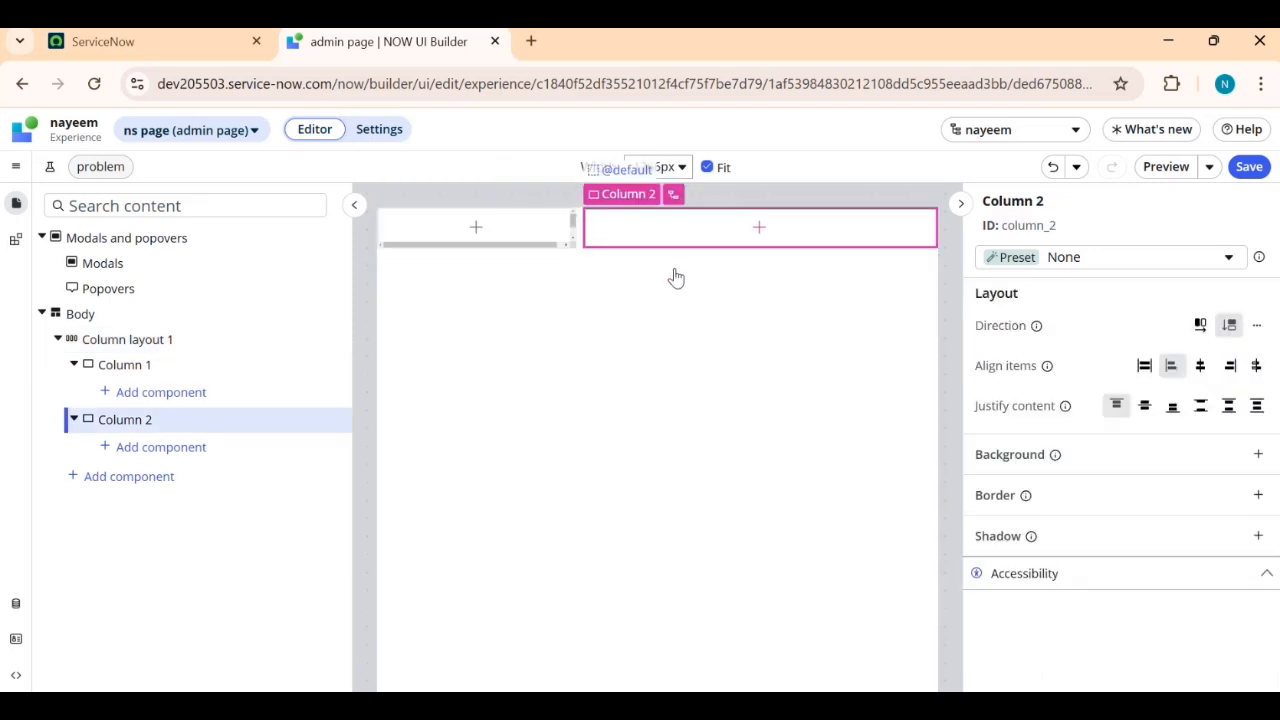
# - Set the label of the page body to Test in its configuration properties
pyautogui.click(443, 328)
pyautogui.click(443, 328)
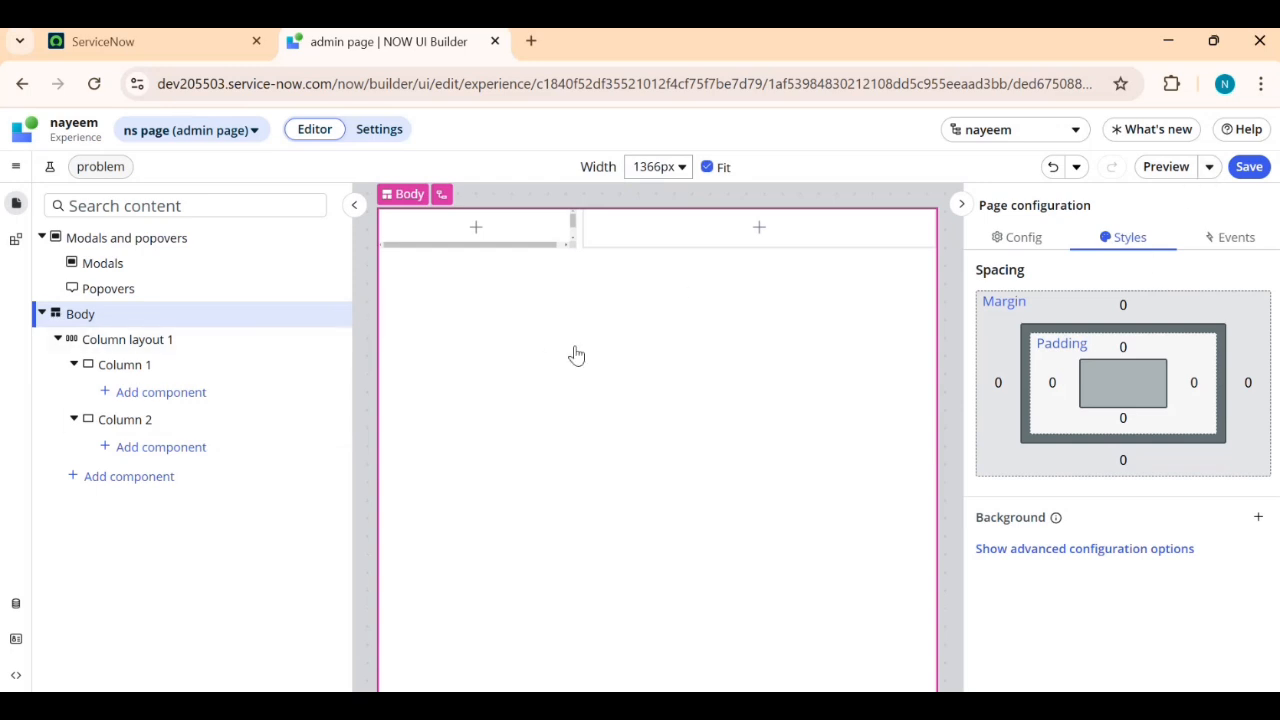
pyautogui.click(1020, 240)
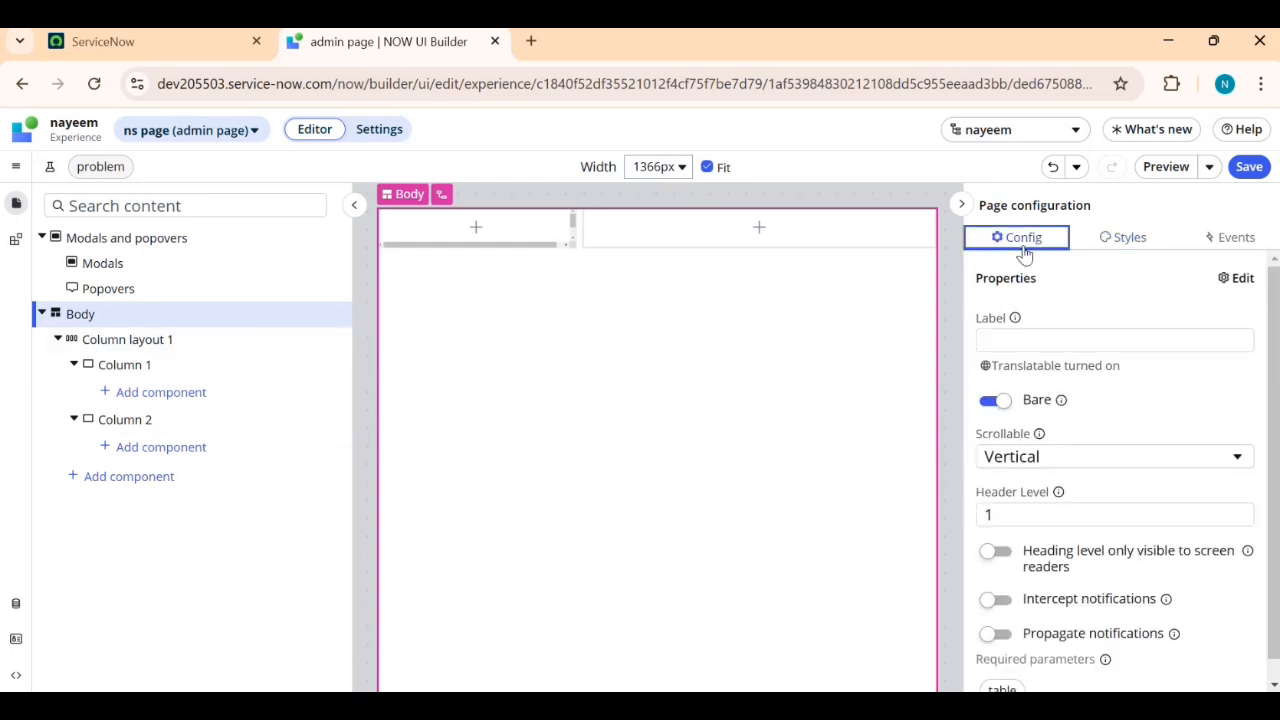
pyautogui.click(1009, 338)
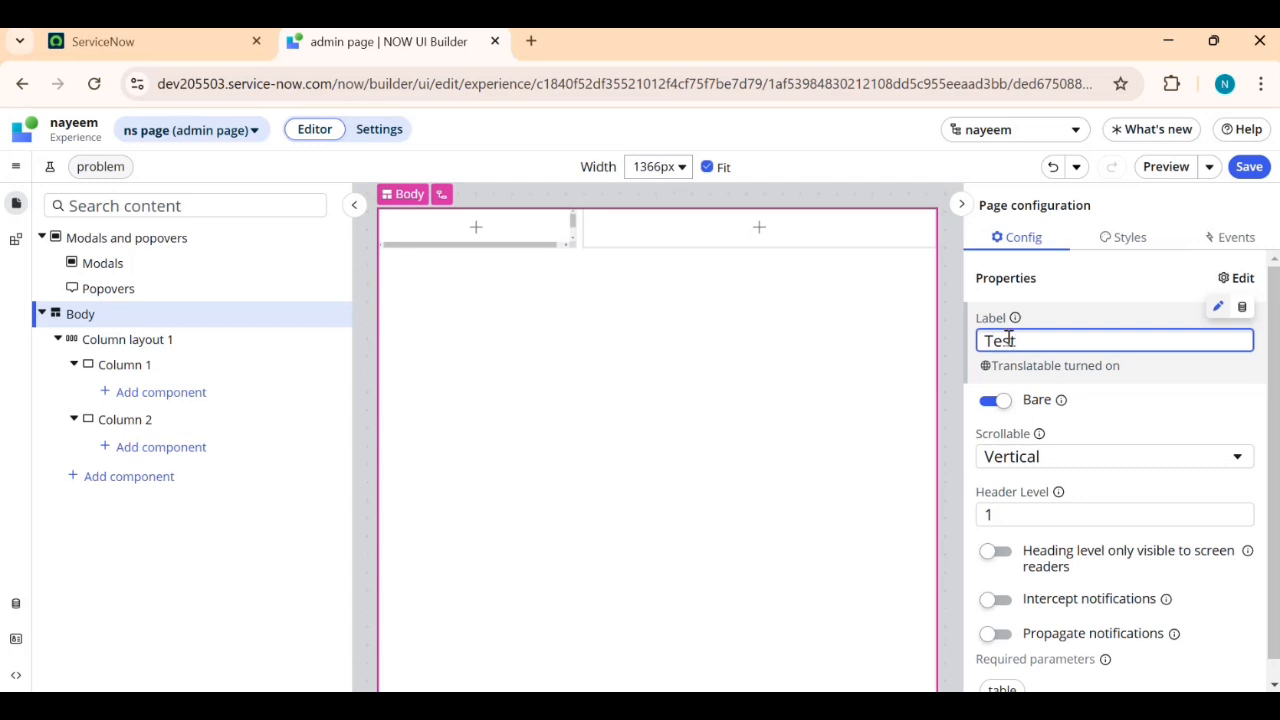
pyautogui.click(1105, 305)
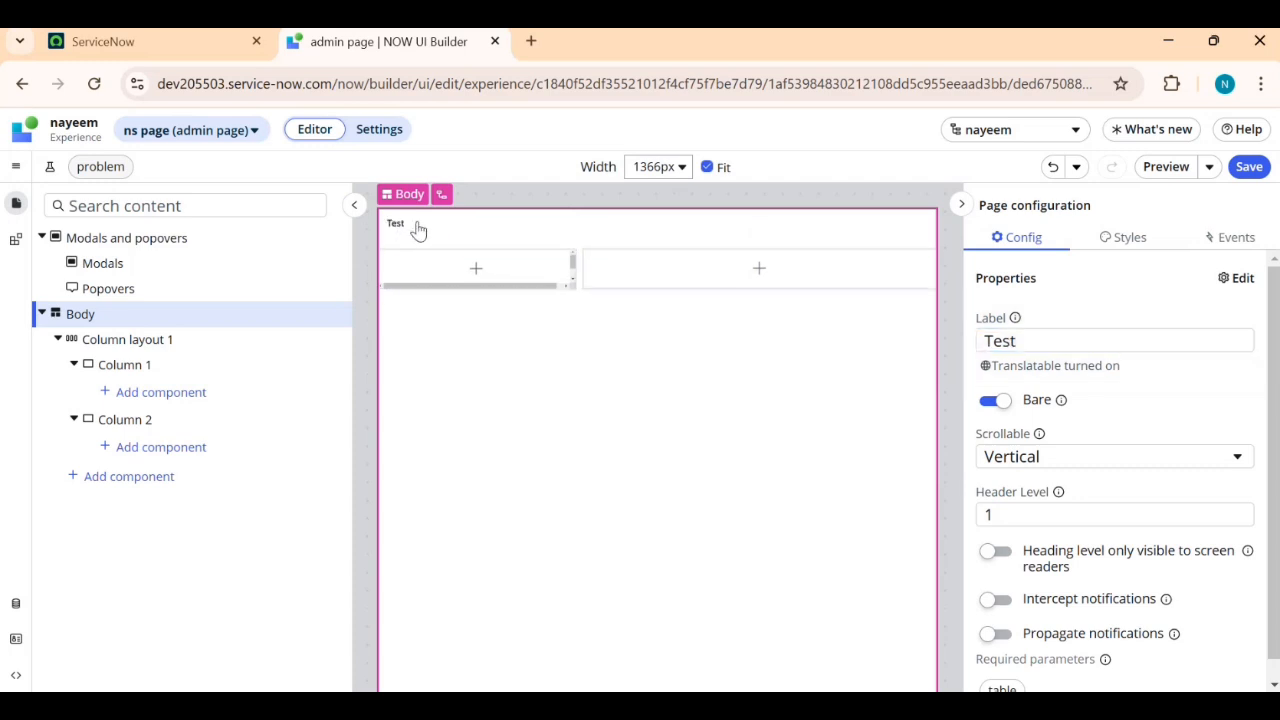
# - Examine the page body's scrolling choices, spacing and background styles, and event mappings
pyautogui.scroll(-1, 1088, 416)
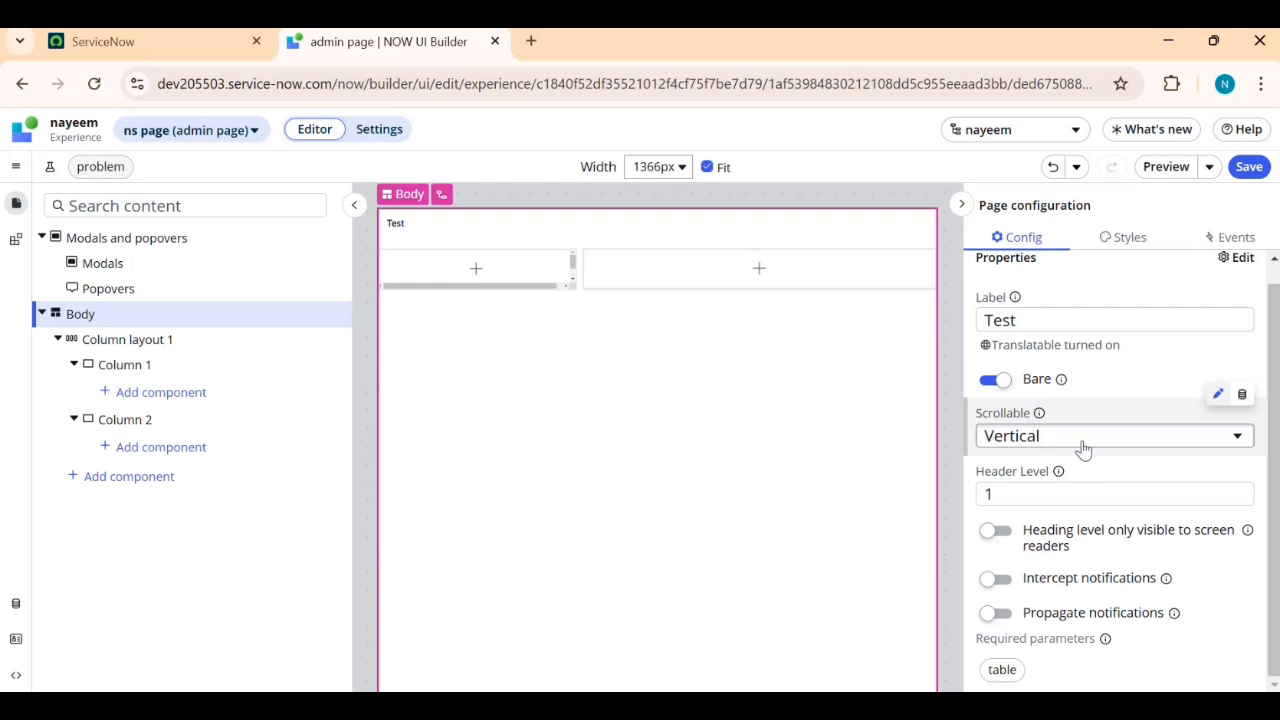
pyautogui.click(1081, 447)
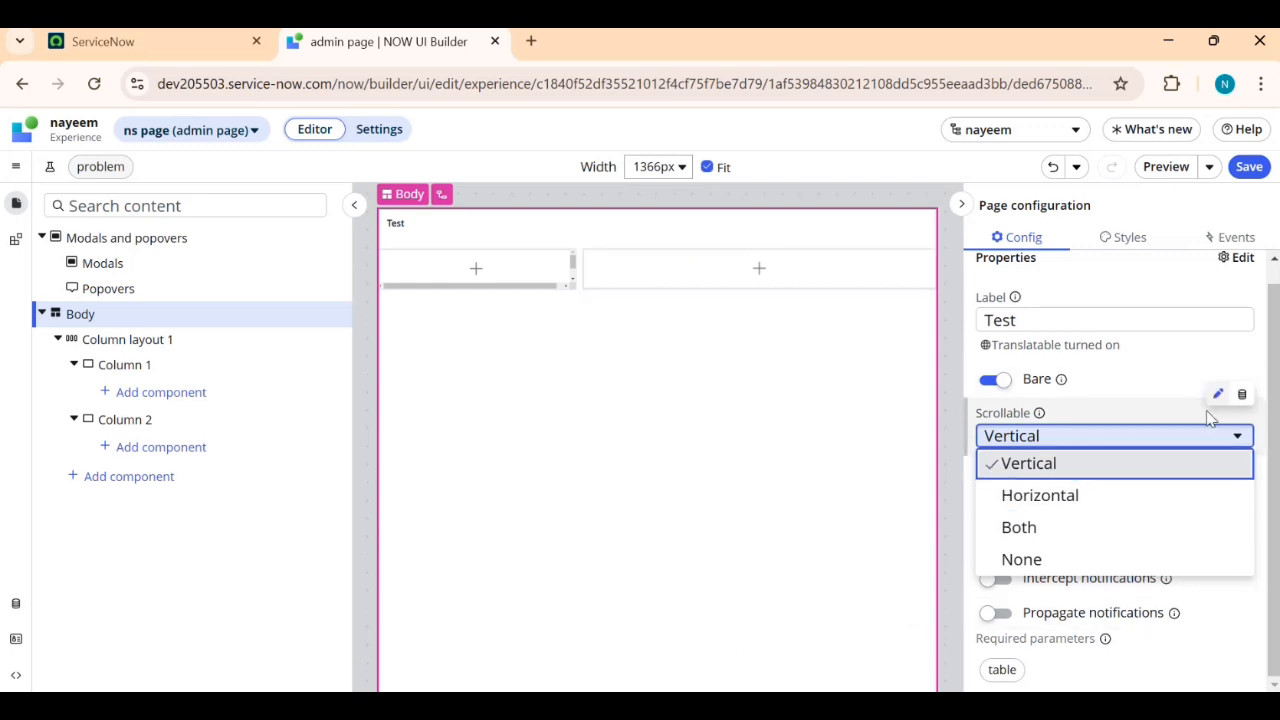
pyautogui.click(962, 572)
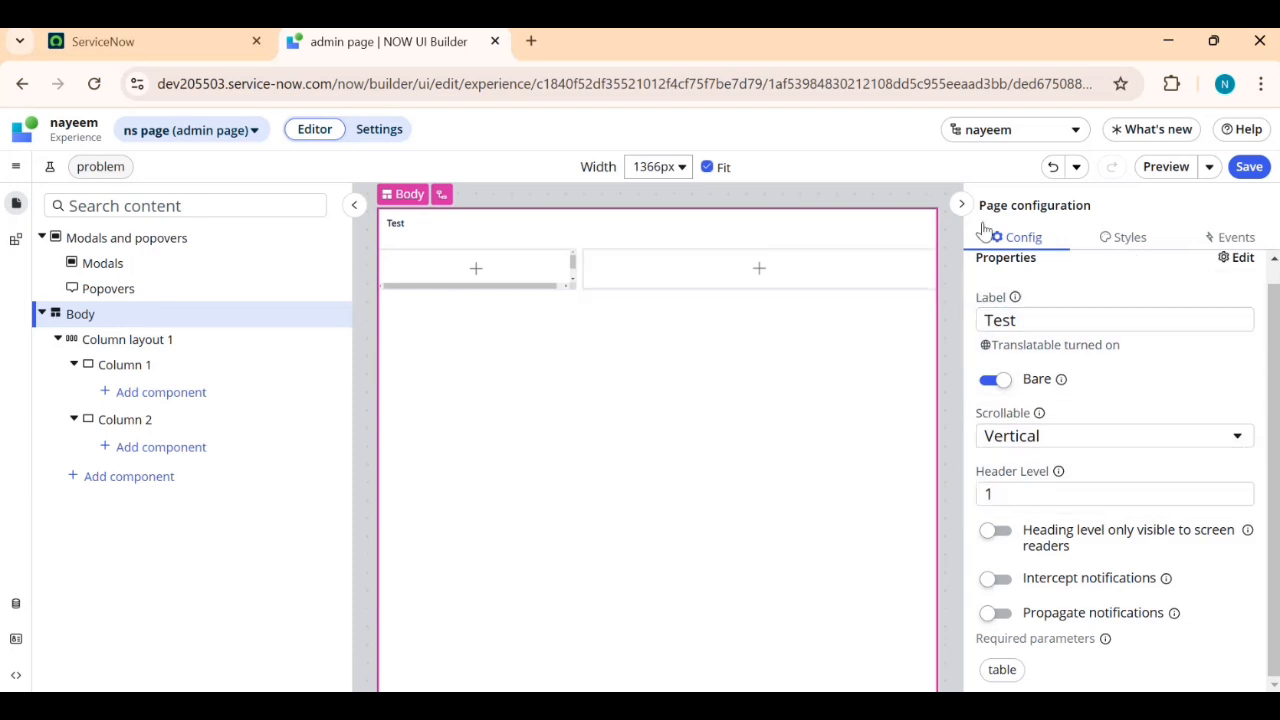
pyautogui.click(1136, 241)
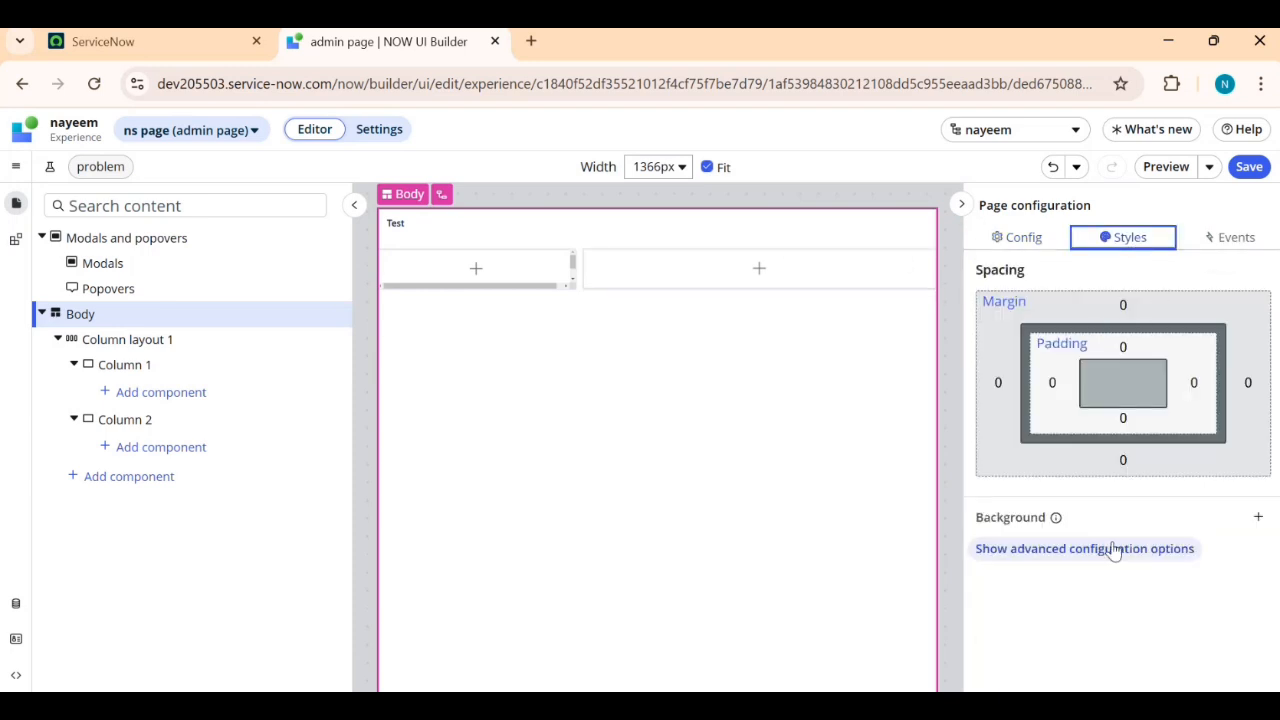
pyautogui.click(1244, 241)
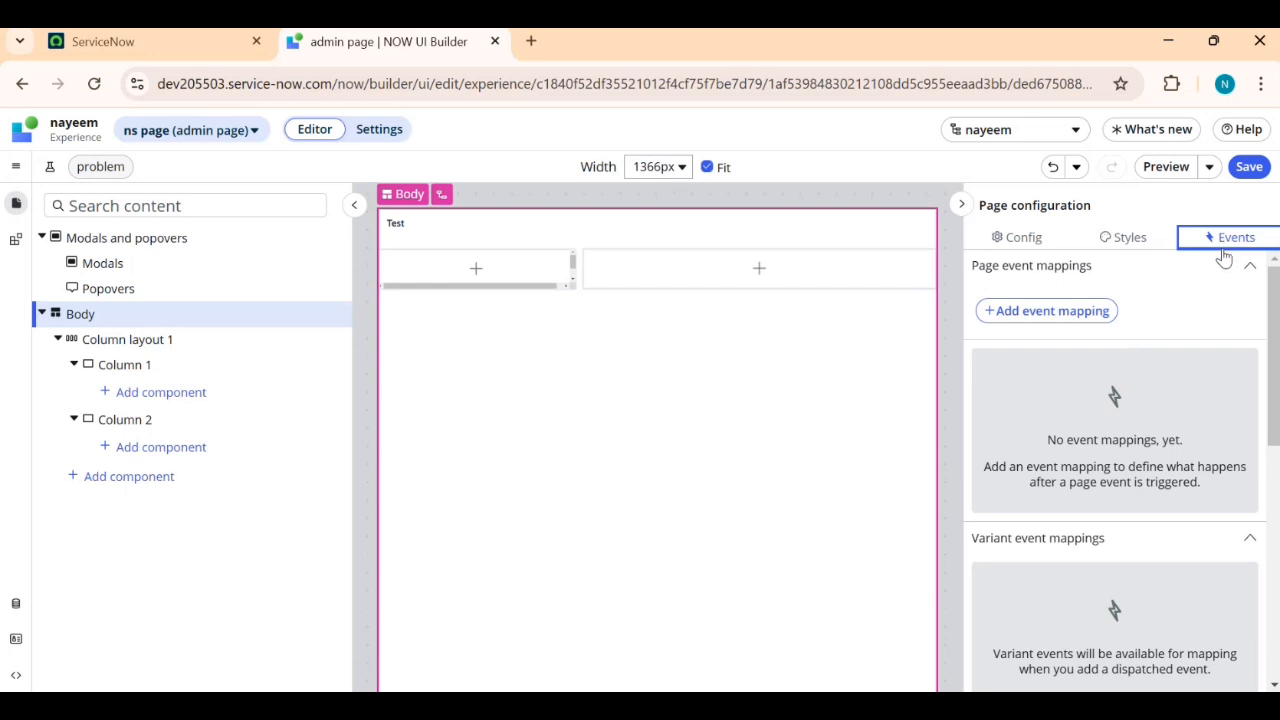
# - Add an Analytics Q&A component to Column 1
pyautogui.click(173, 398)
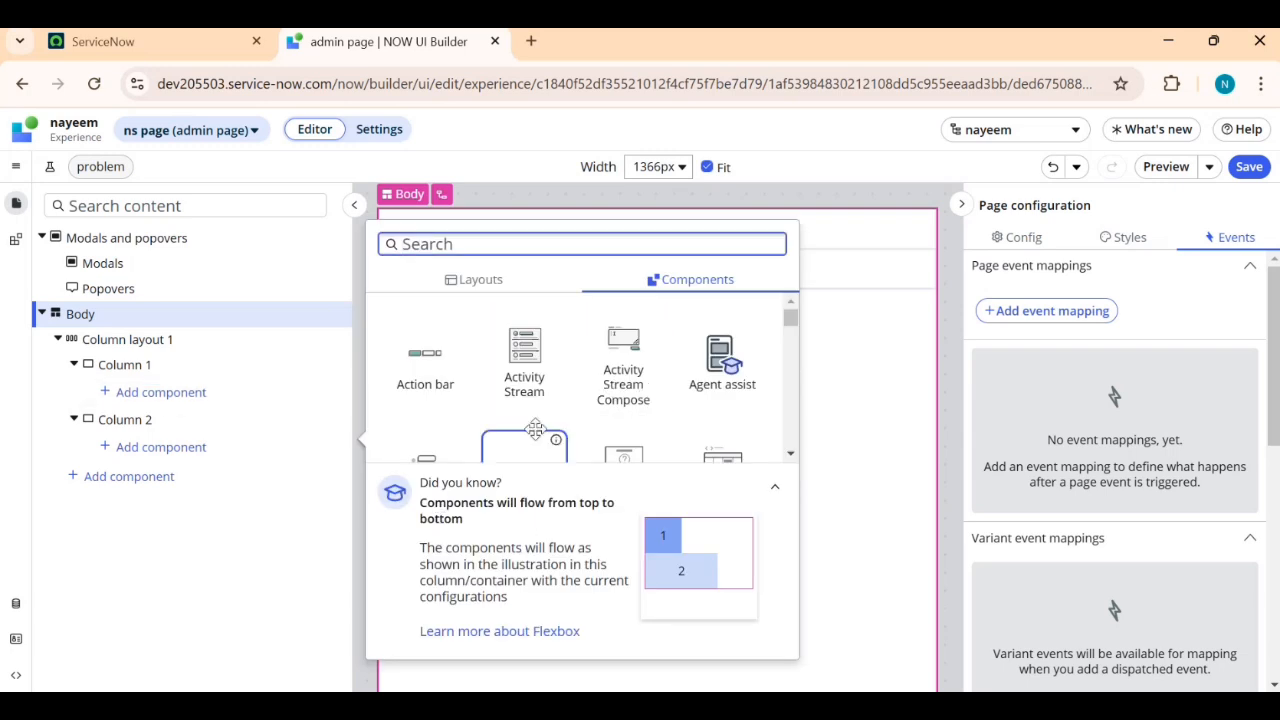
pyautogui.click(850, 393)
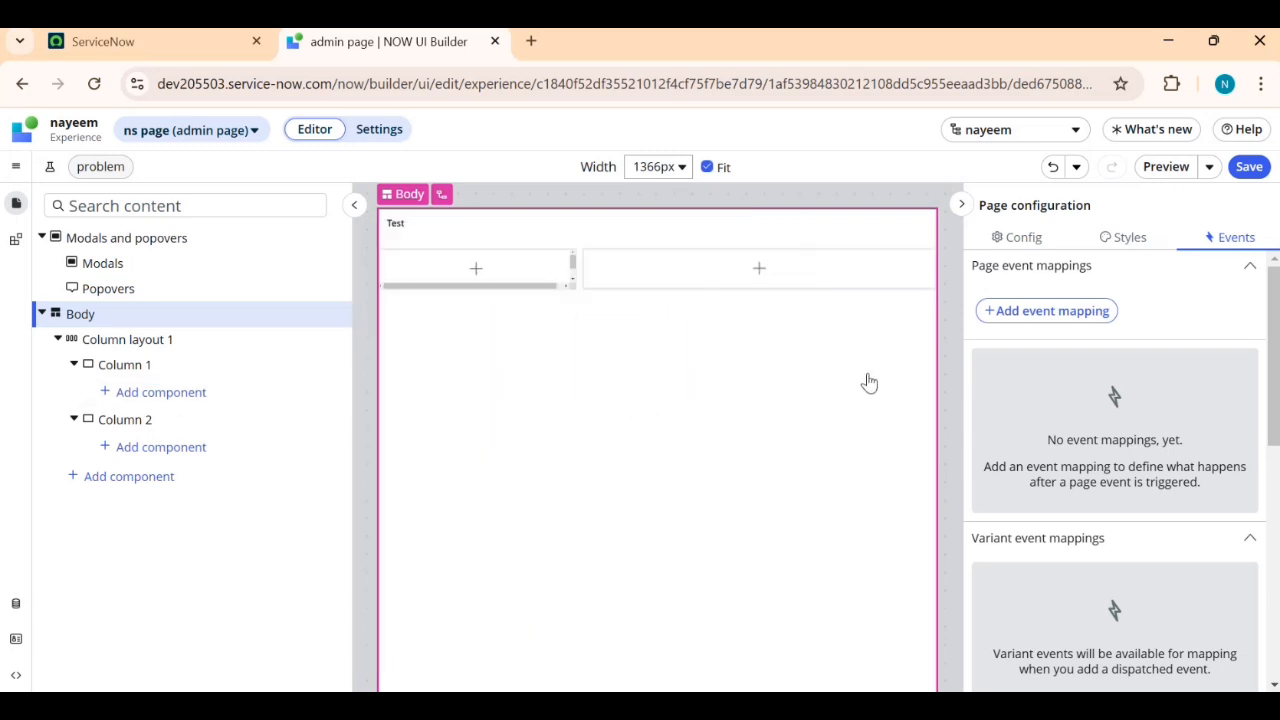
pyautogui.click(457, 275)
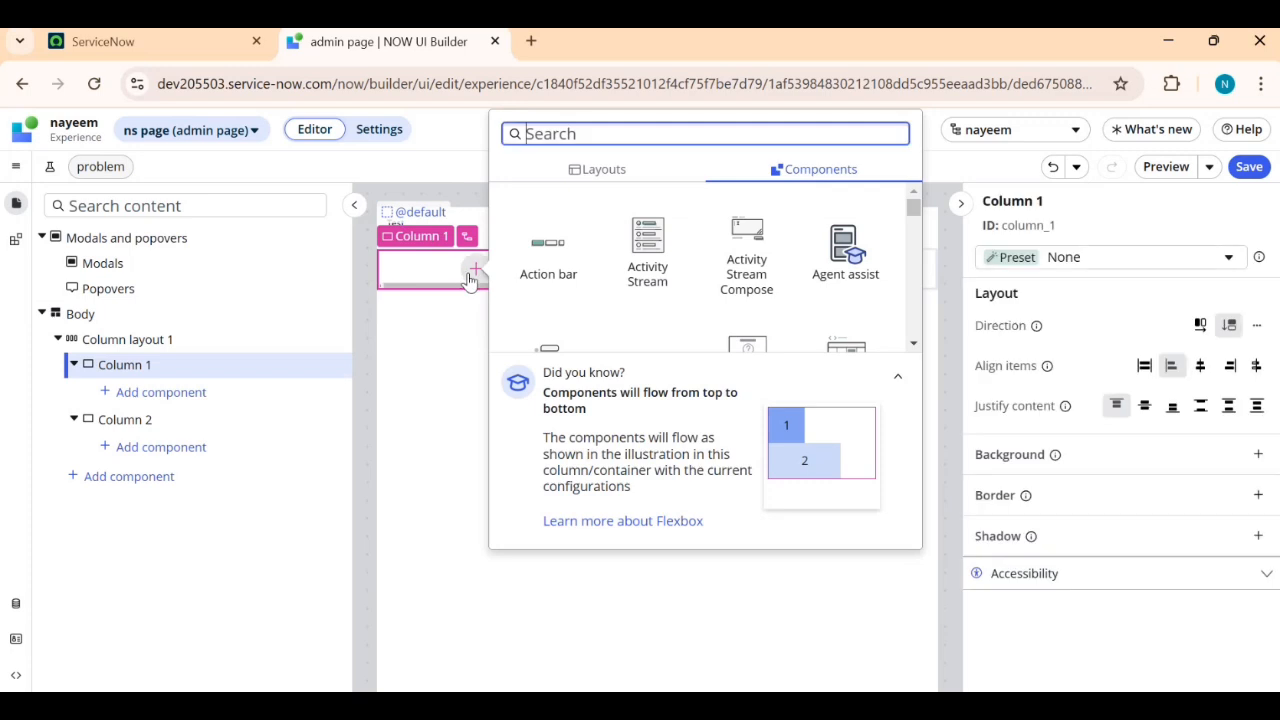
pyautogui.scroll(-1, 620, 325)
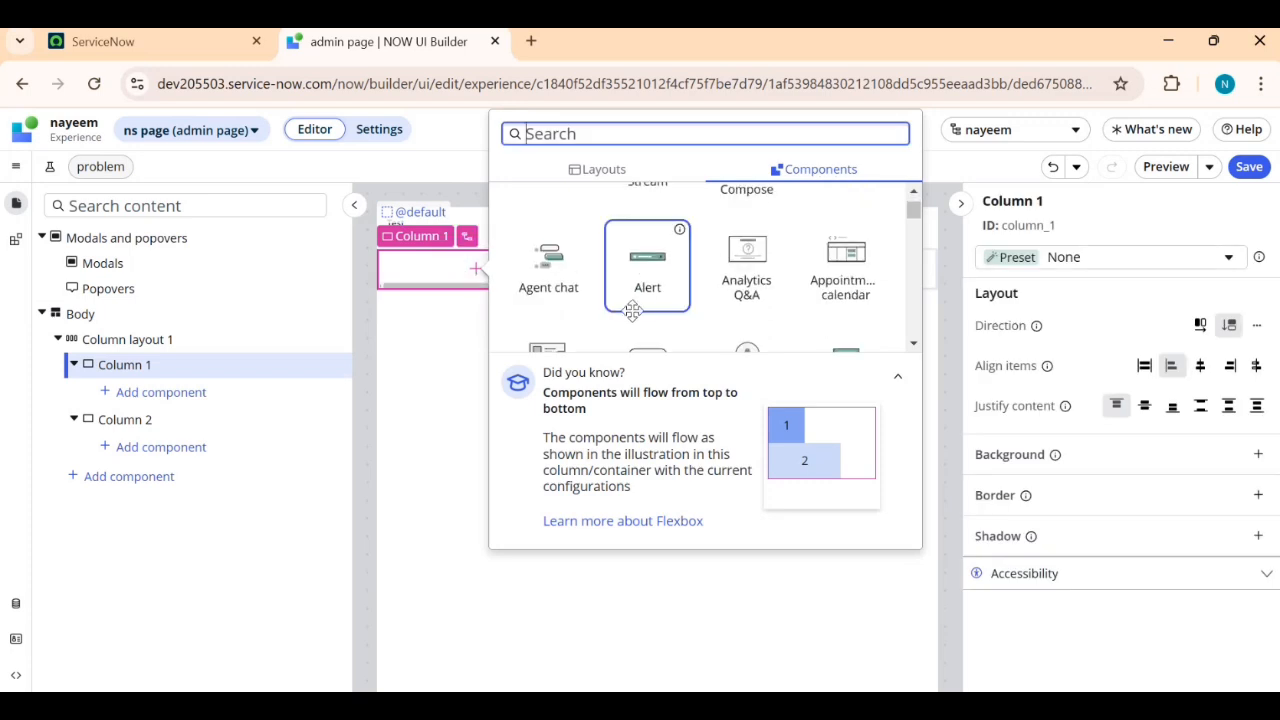
pyautogui.click(754, 277)
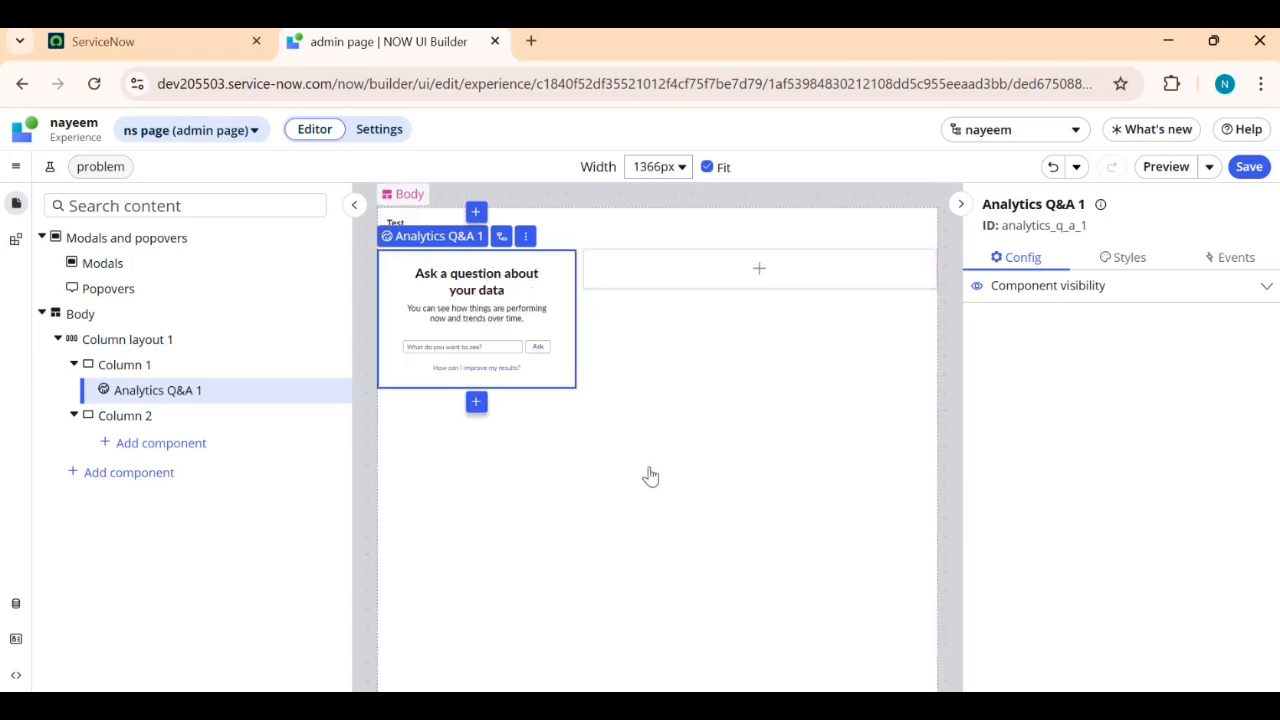
# - Add a Calendar component to Column 2 and collapse its slots in the content tree
pyautogui.click(751, 279)
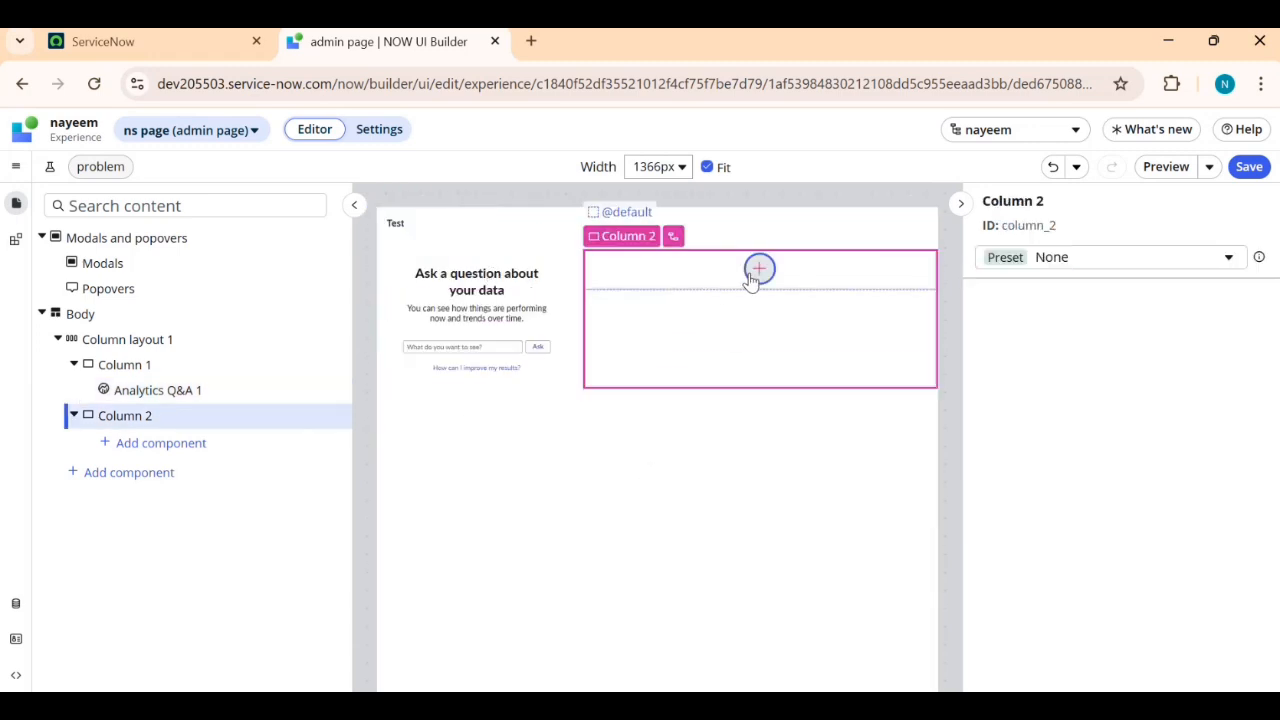
pyautogui.click(753, 275)
pyautogui.scroll(-2, 935, 260)
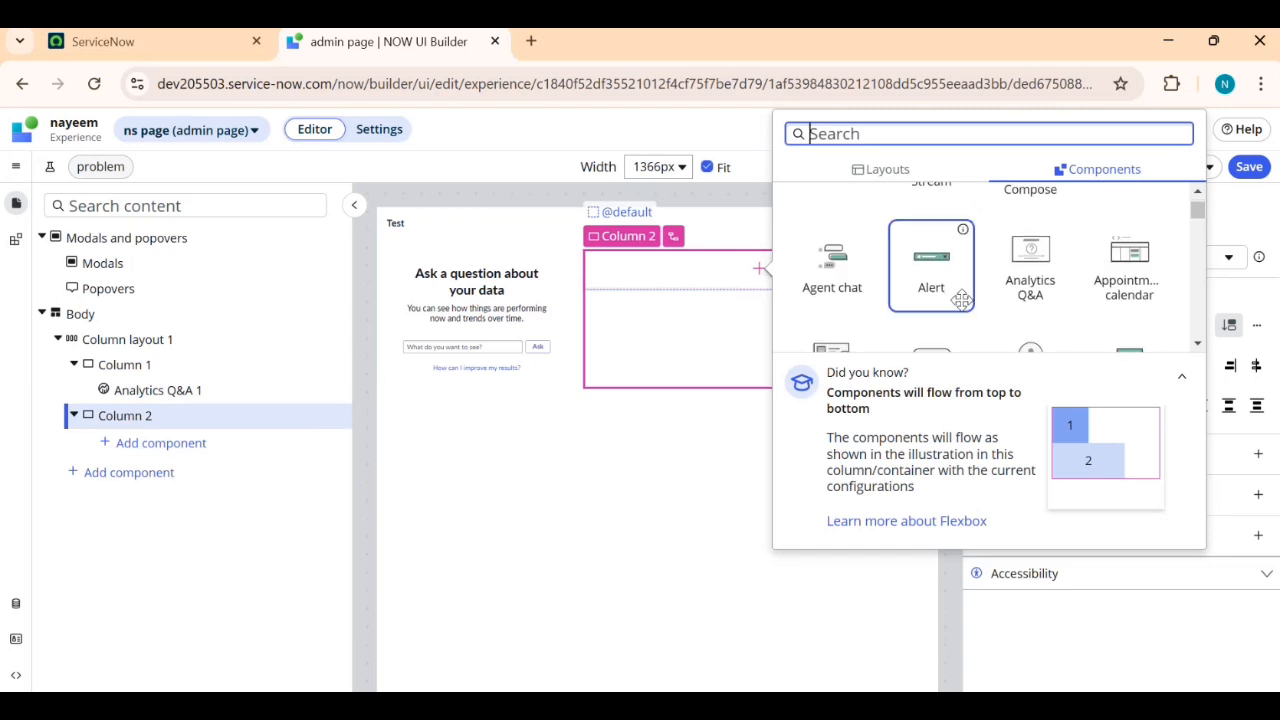
pyautogui.scroll(-2, 960, 300)
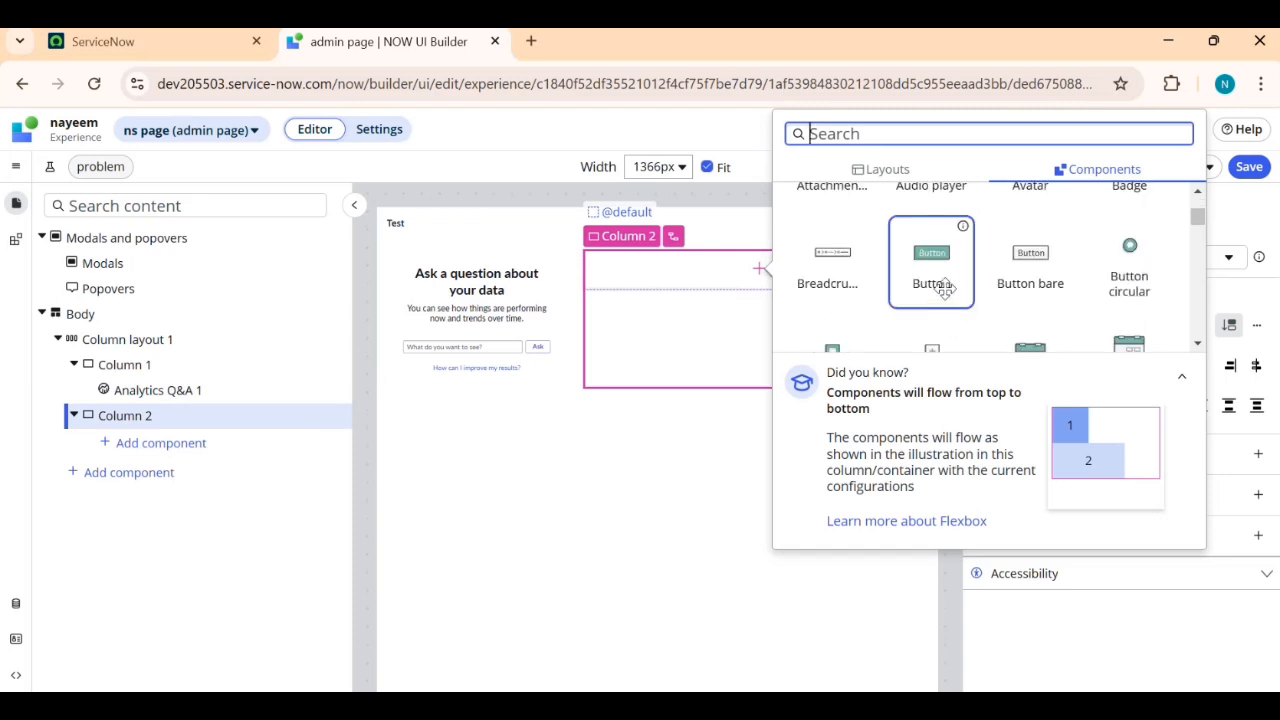
pyautogui.scroll(-1, 1090, 285)
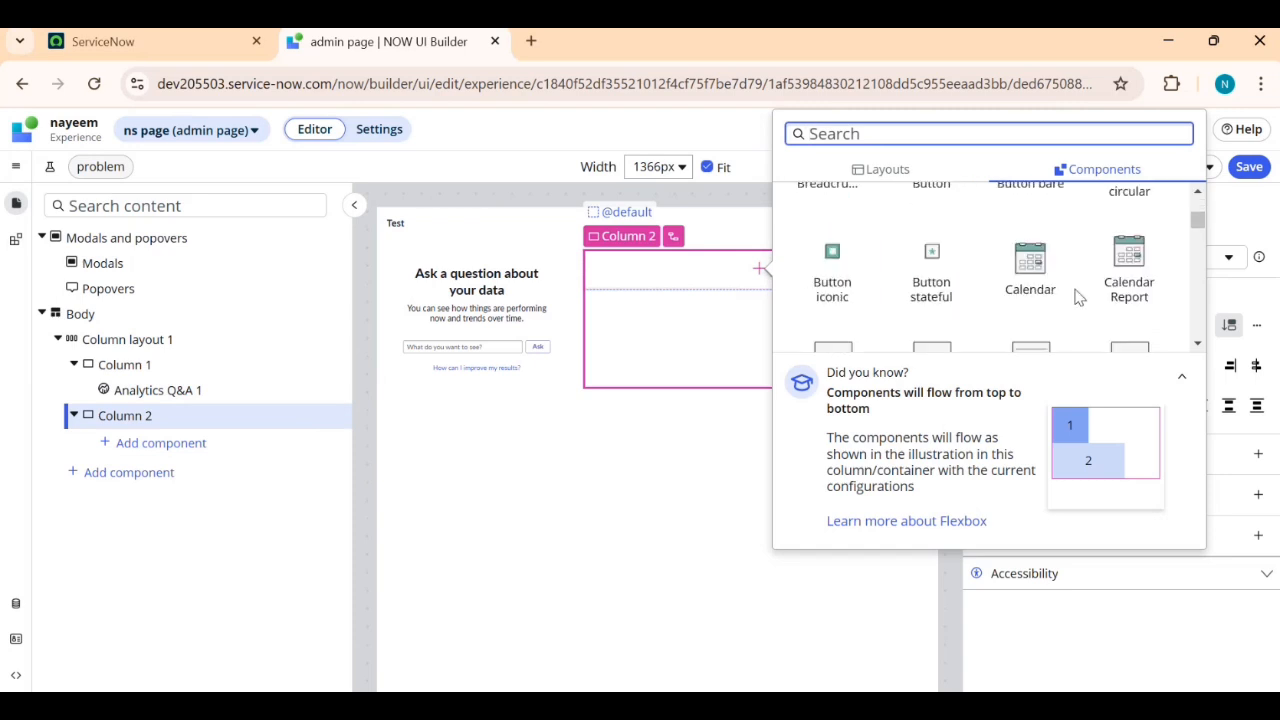
pyautogui.click(1025, 270)
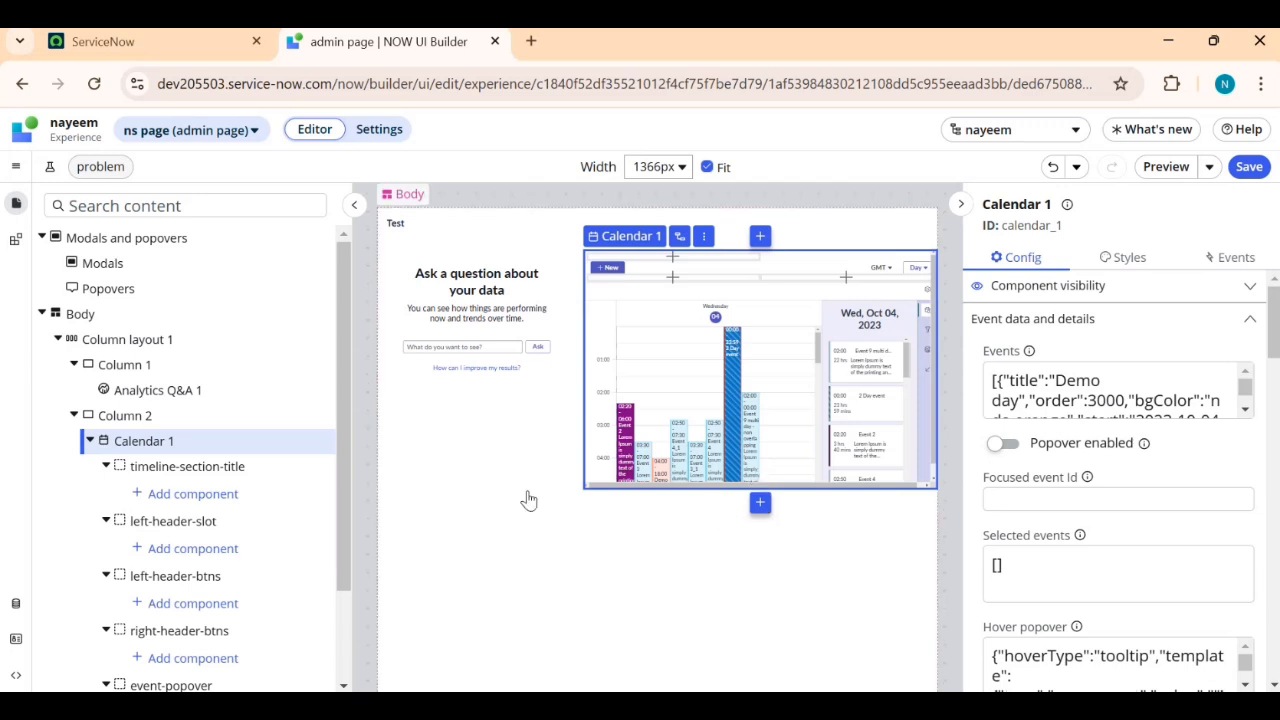
pyautogui.scroll(-2, 186, 505)
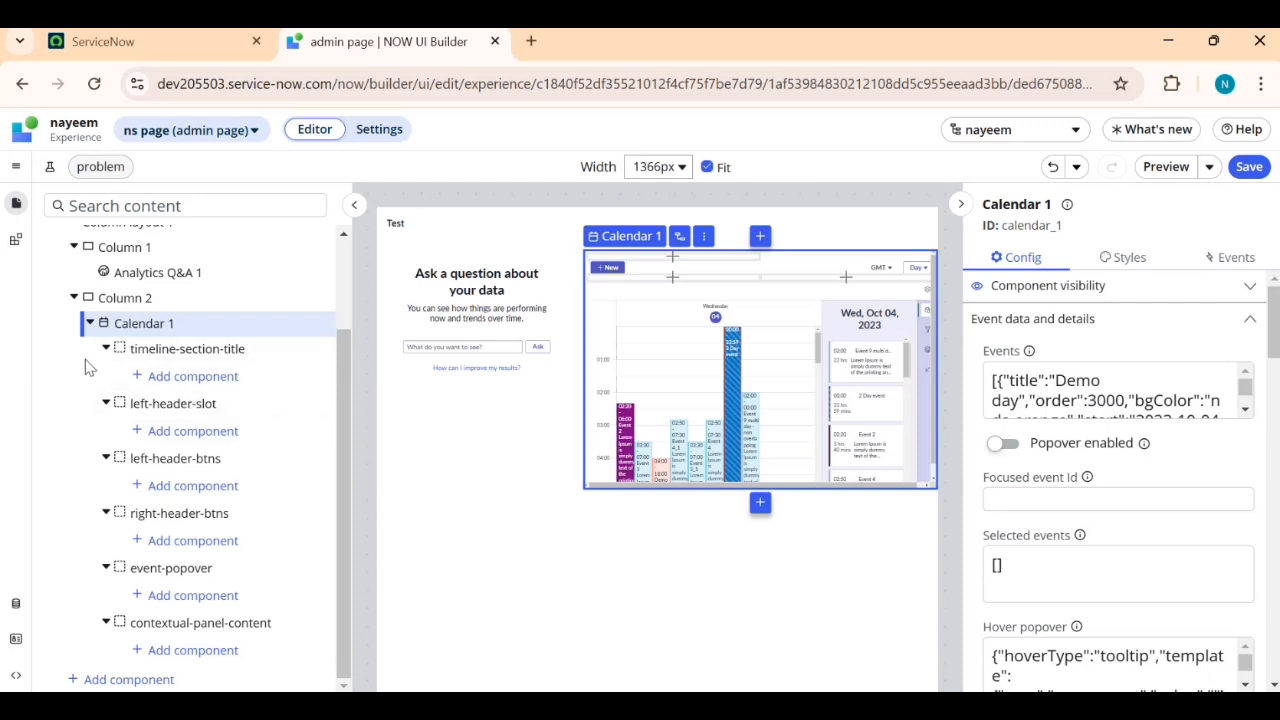
pyautogui.click(90, 323)
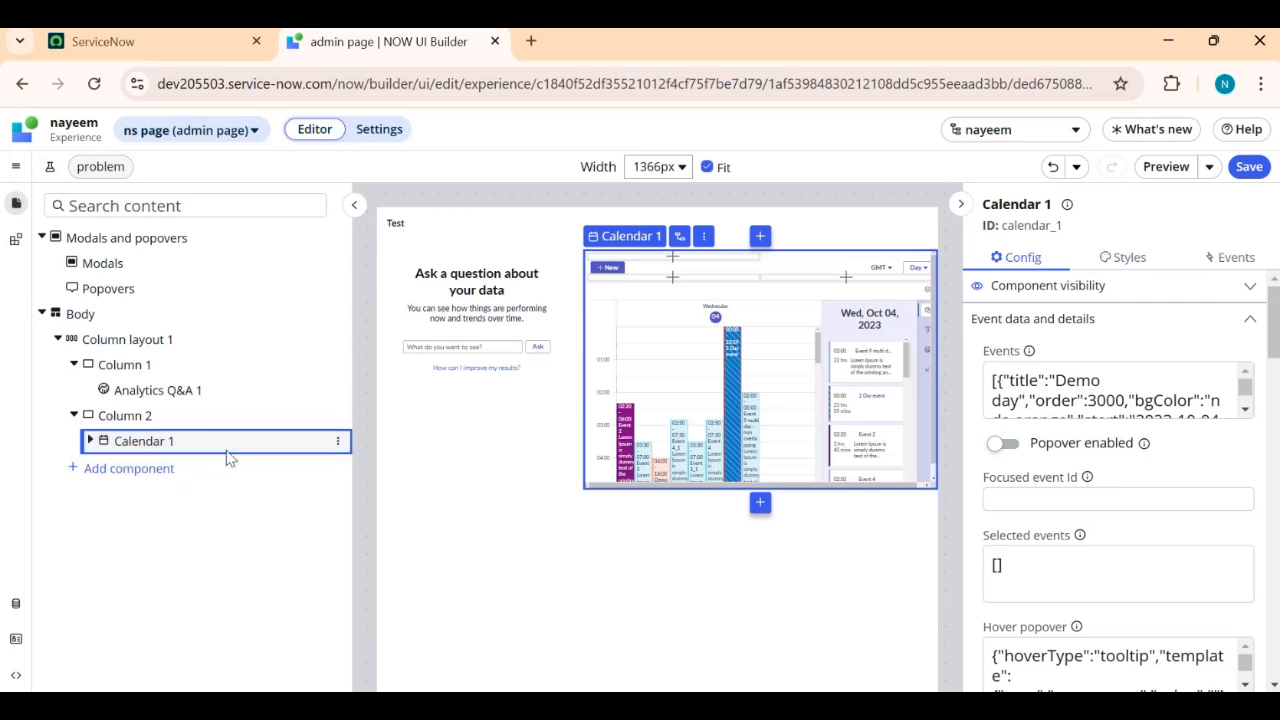
# - Add a Flexbox layout to the Body below Column layout 1, leaving its preset as None
pyautogui.click(85, 480)
pyautogui.scroll(-1, 525, 420)
pyautogui.scroll(-5, 525, 420)
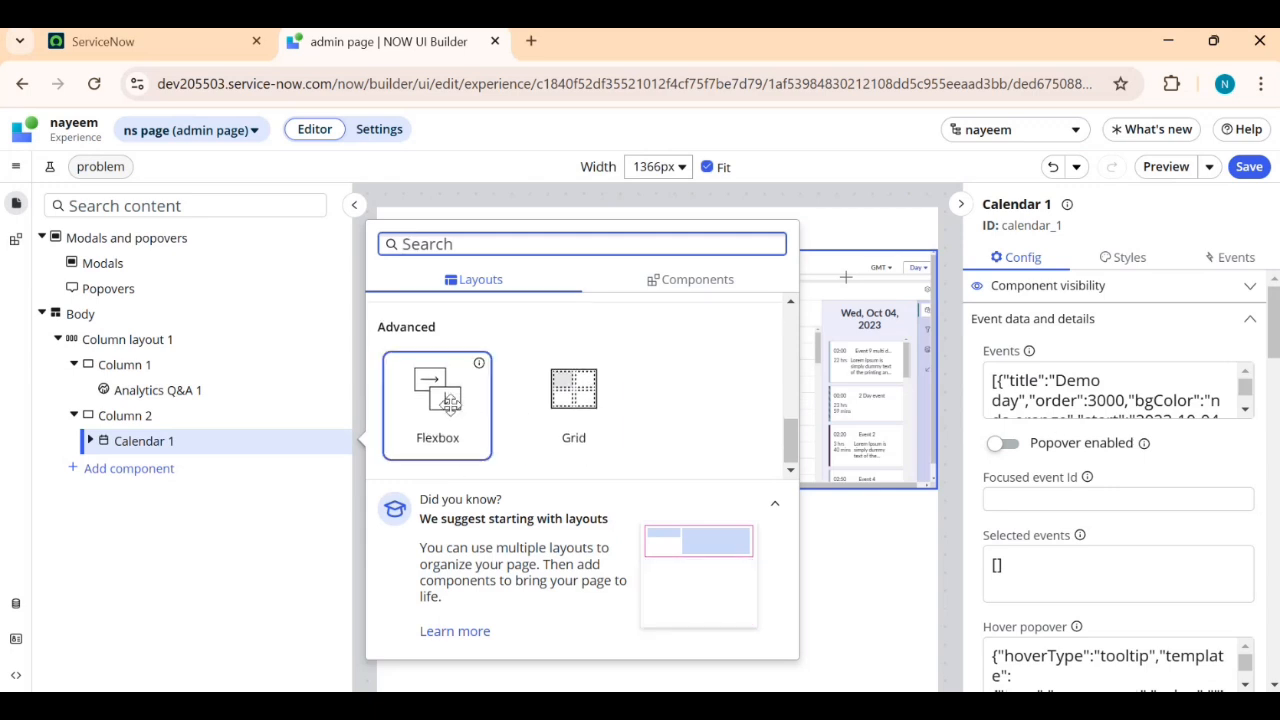
pyautogui.click(455, 405)
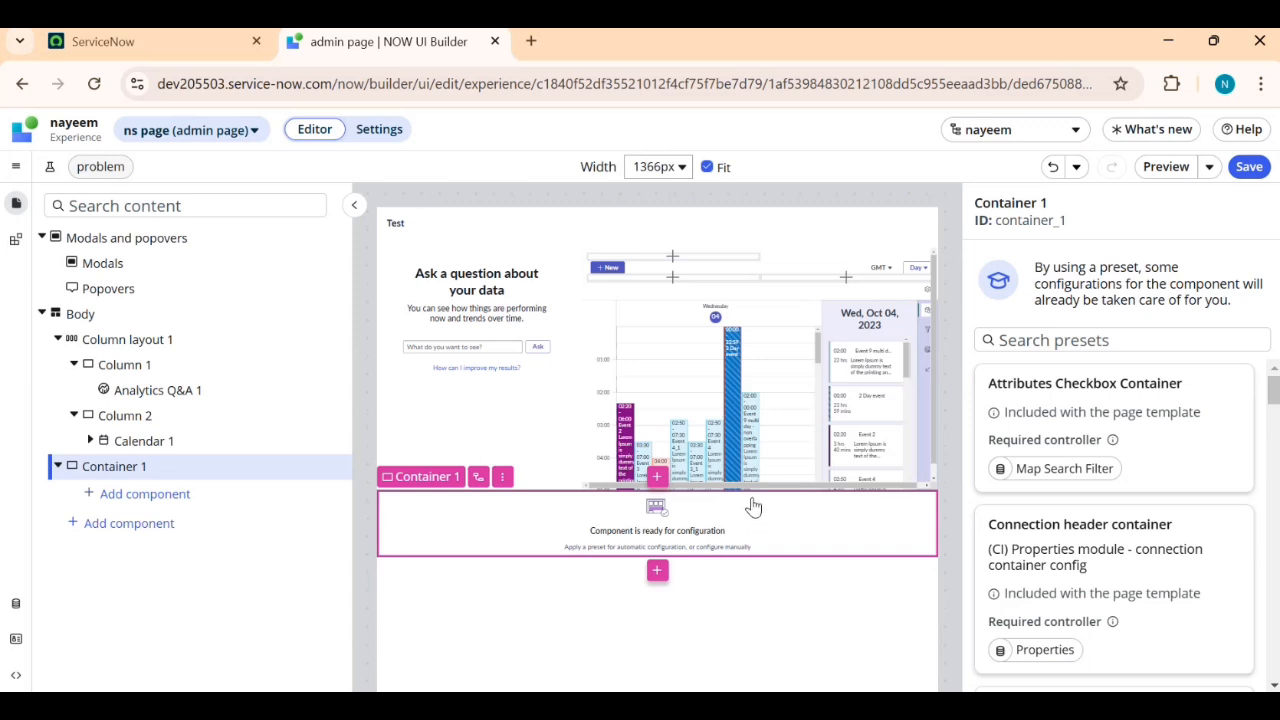
pyautogui.click(521, 530)
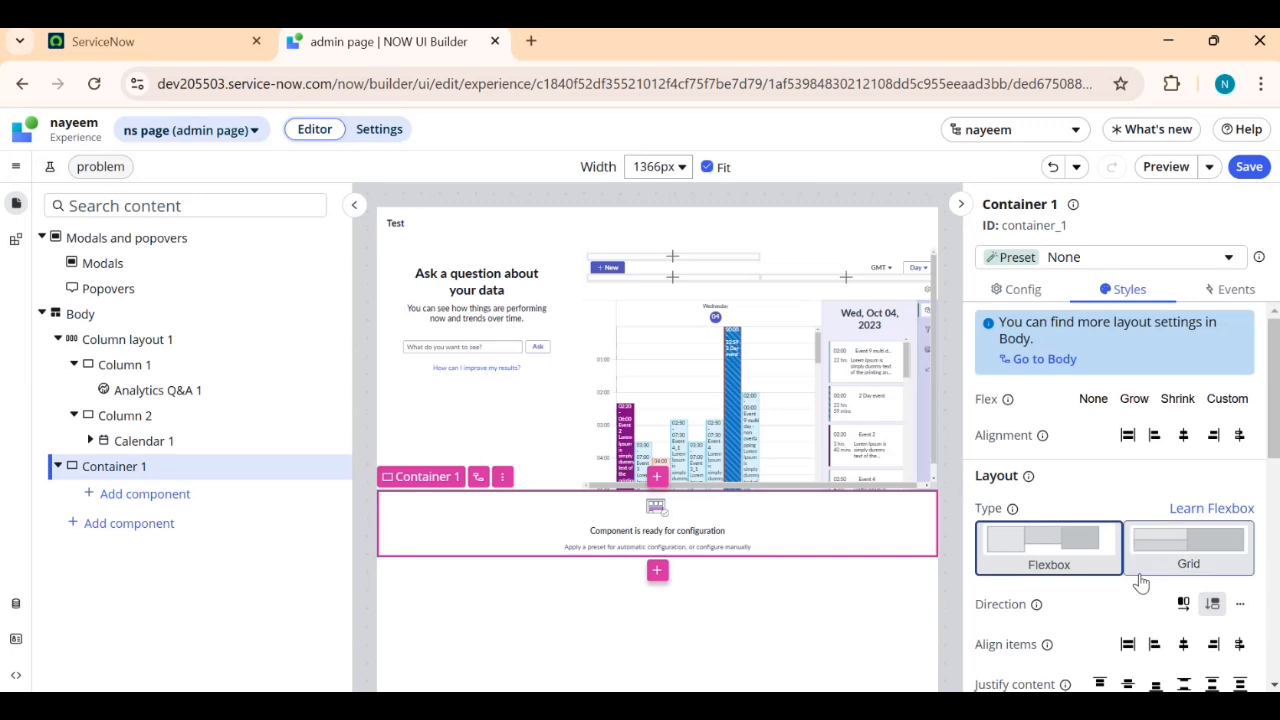
# - Set the flex direction of Container 1 so that its components flow from left to right
pyautogui.scroll(-2, 1136, 583)
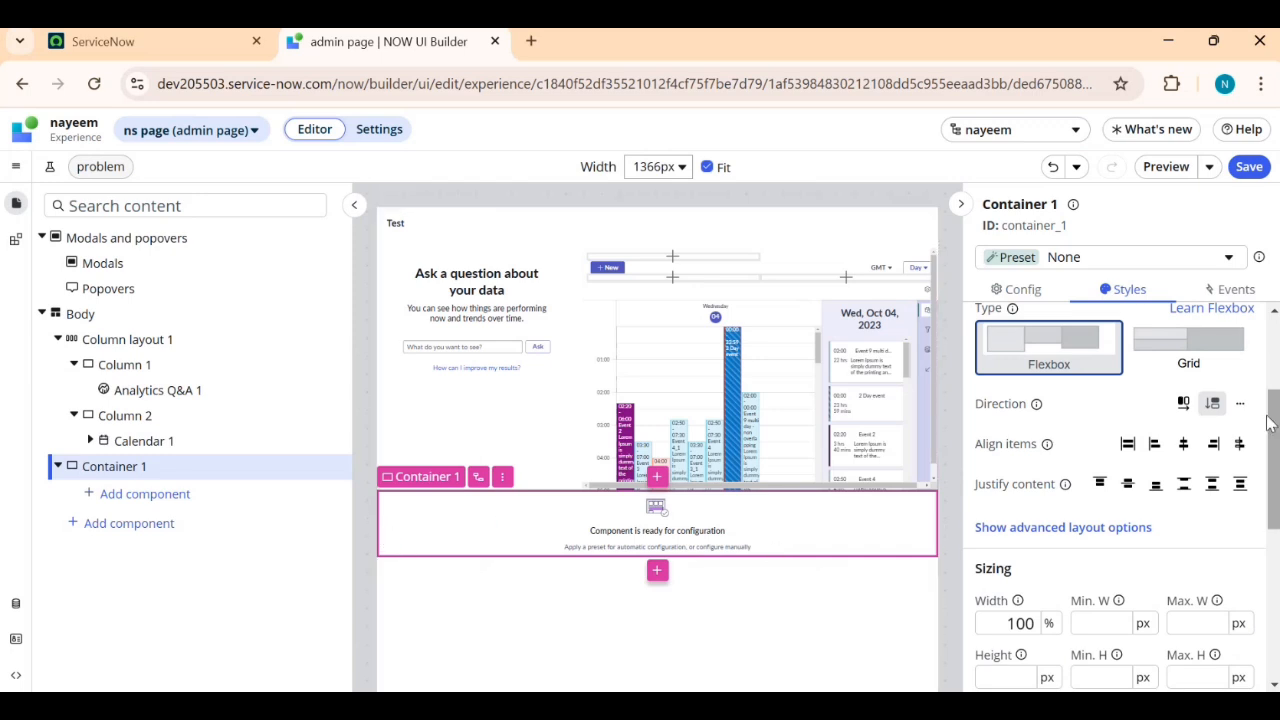
pyautogui.click(1210, 403)
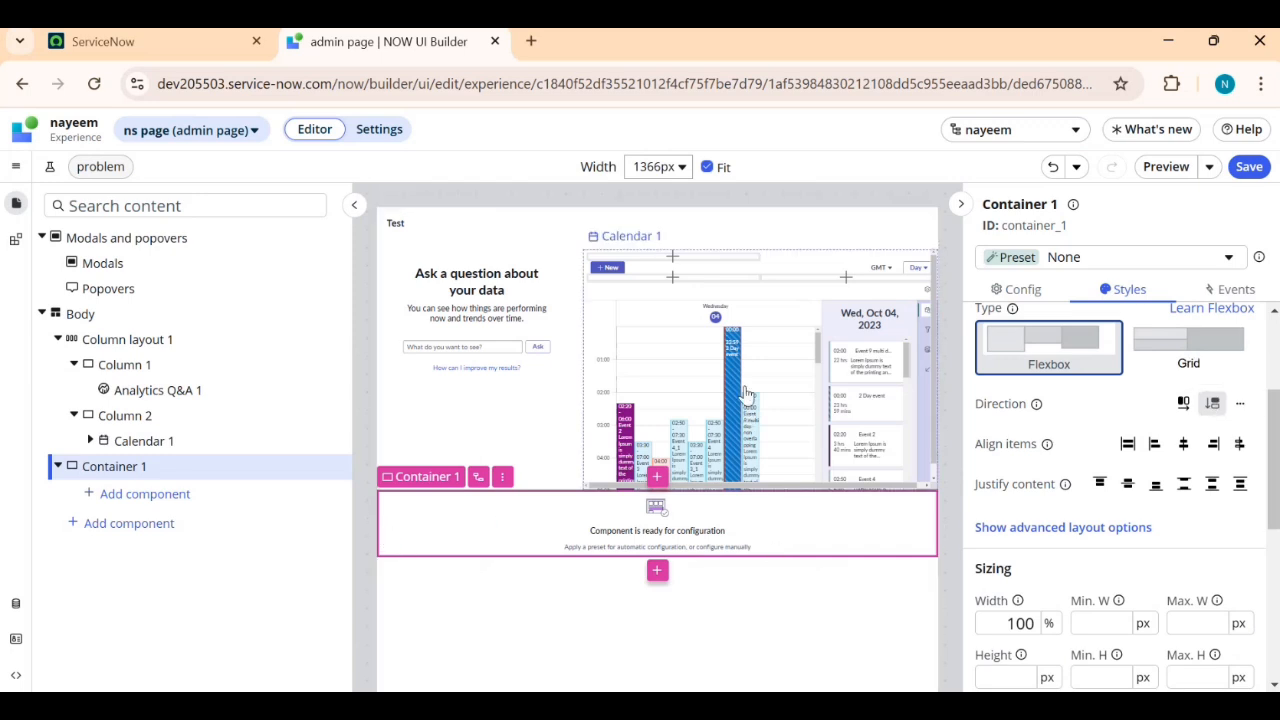
pyautogui.click(1181, 405)
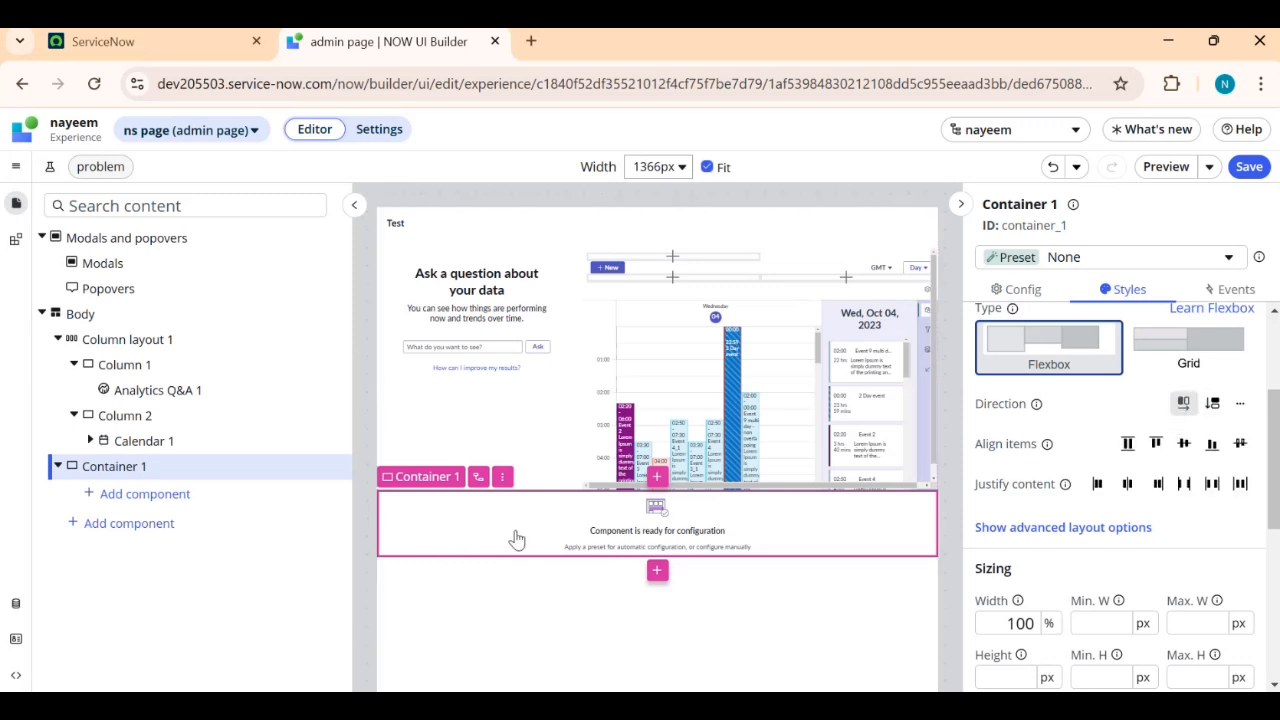
# - Add an Action bar component to Container 1
pyautogui.click(150, 494)
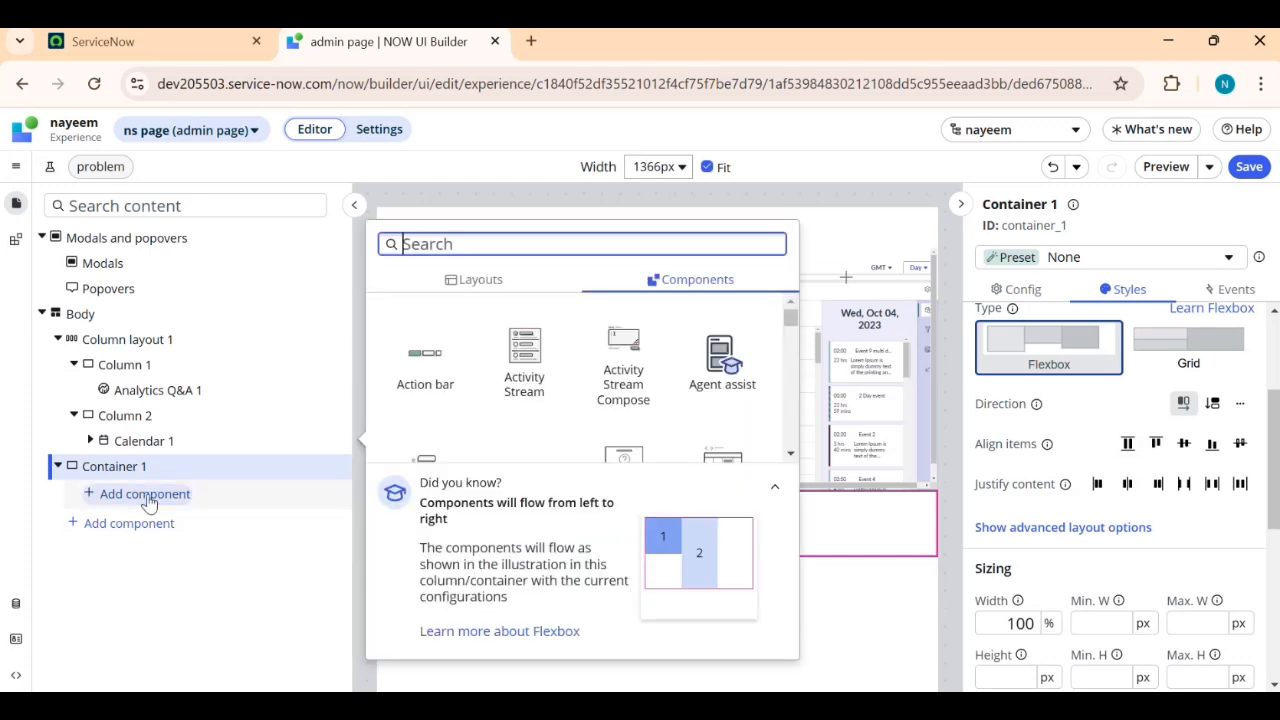
pyautogui.click(425, 362)
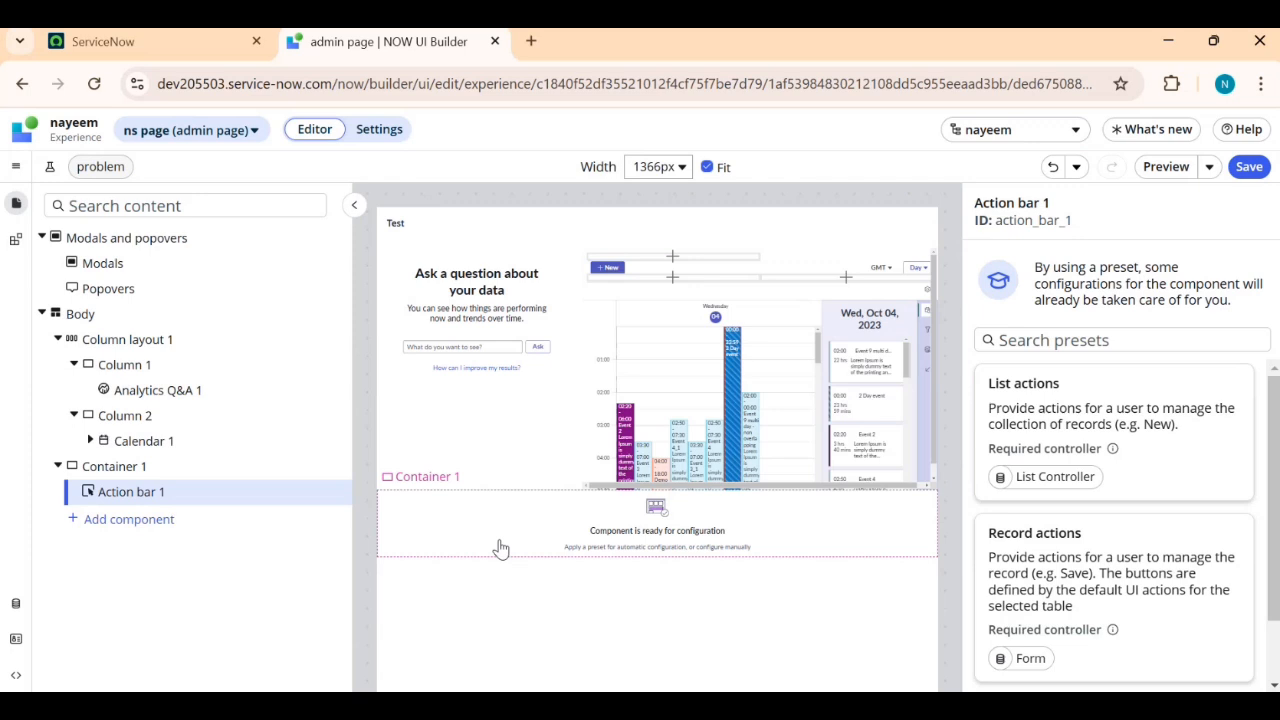
# - Add an Activity Stream Compose component to the Body below Container 1 and look through its presets
pyautogui.click(128, 522)
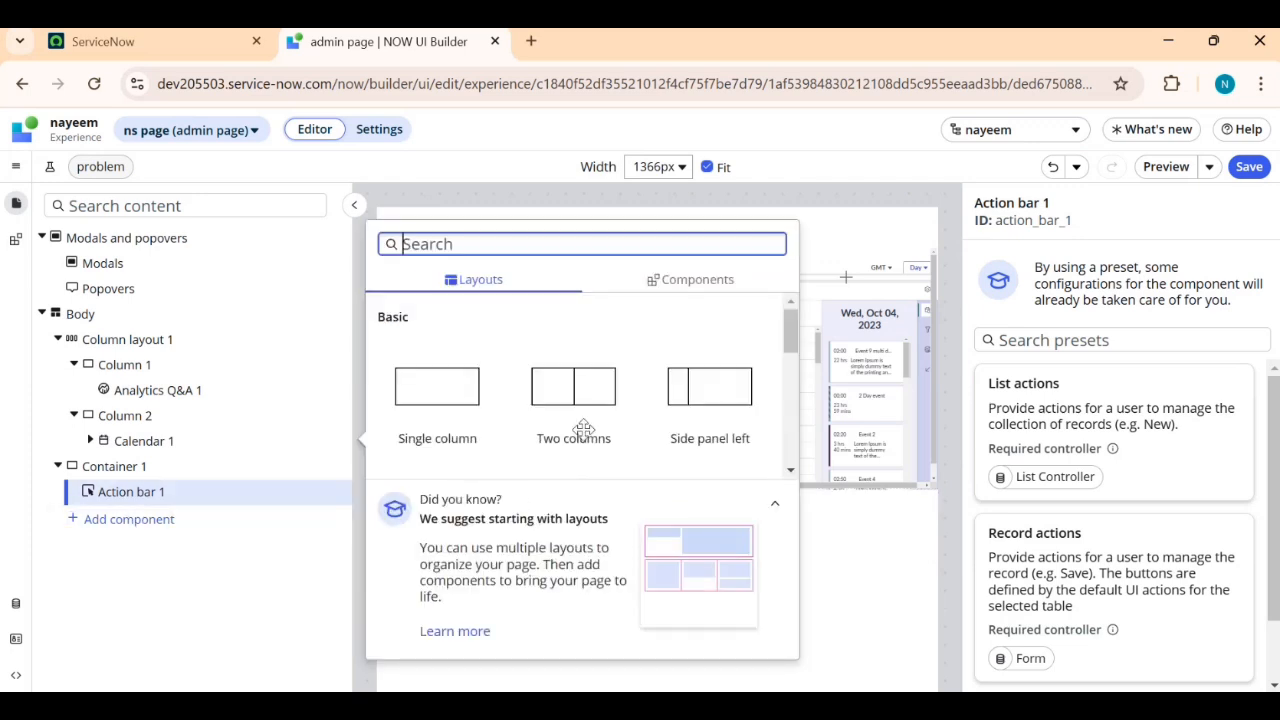
pyautogui.click(695, 283)
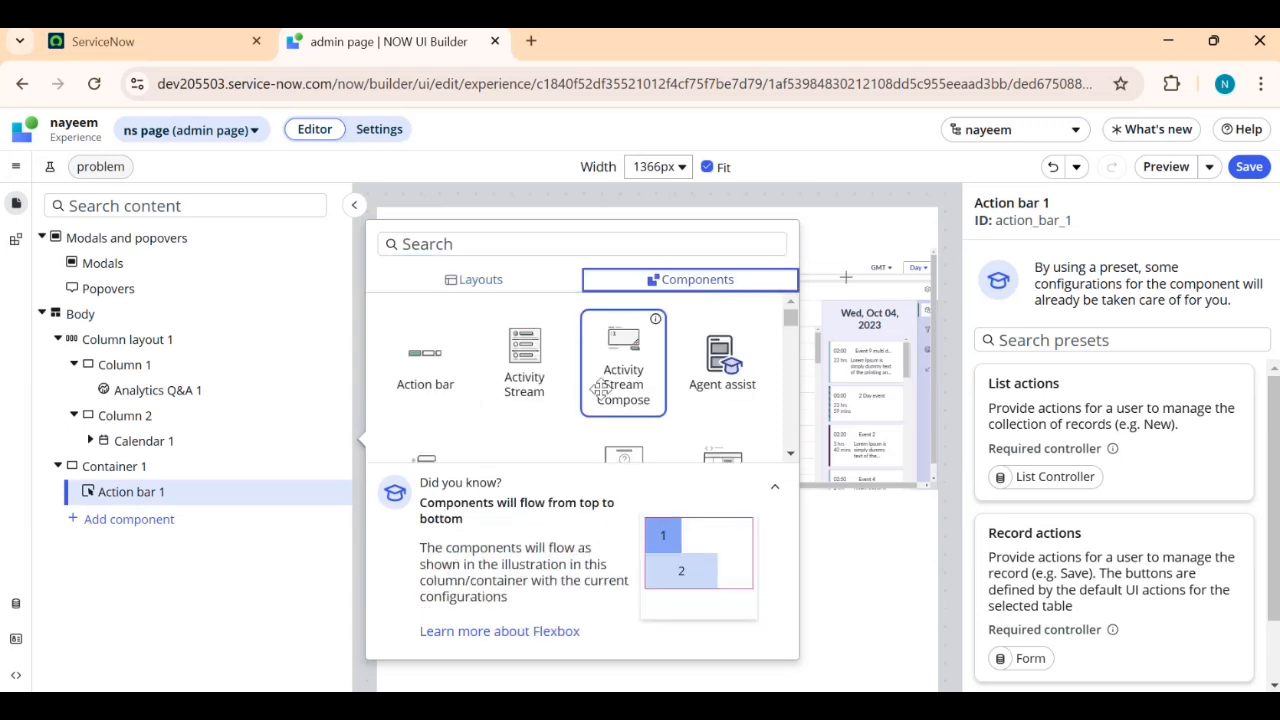
pyautogui.click(603, 390)
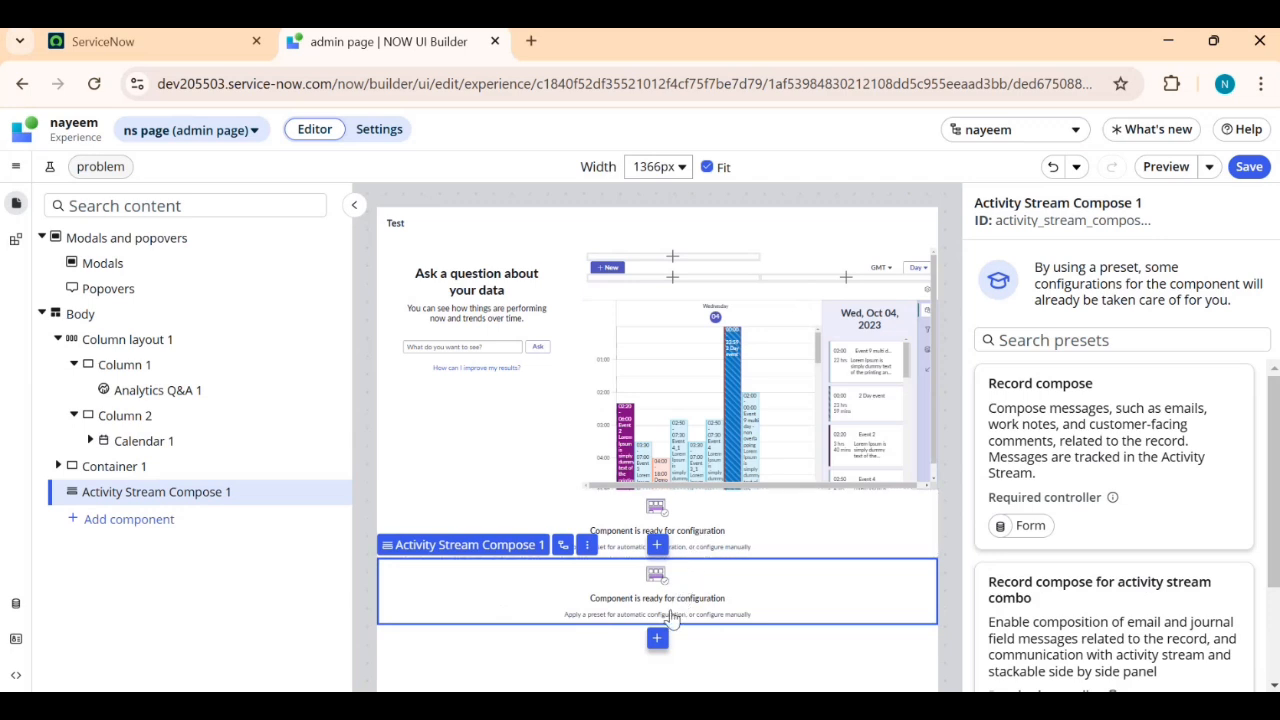
pyautogui.scroll(-2, 1071, 400)
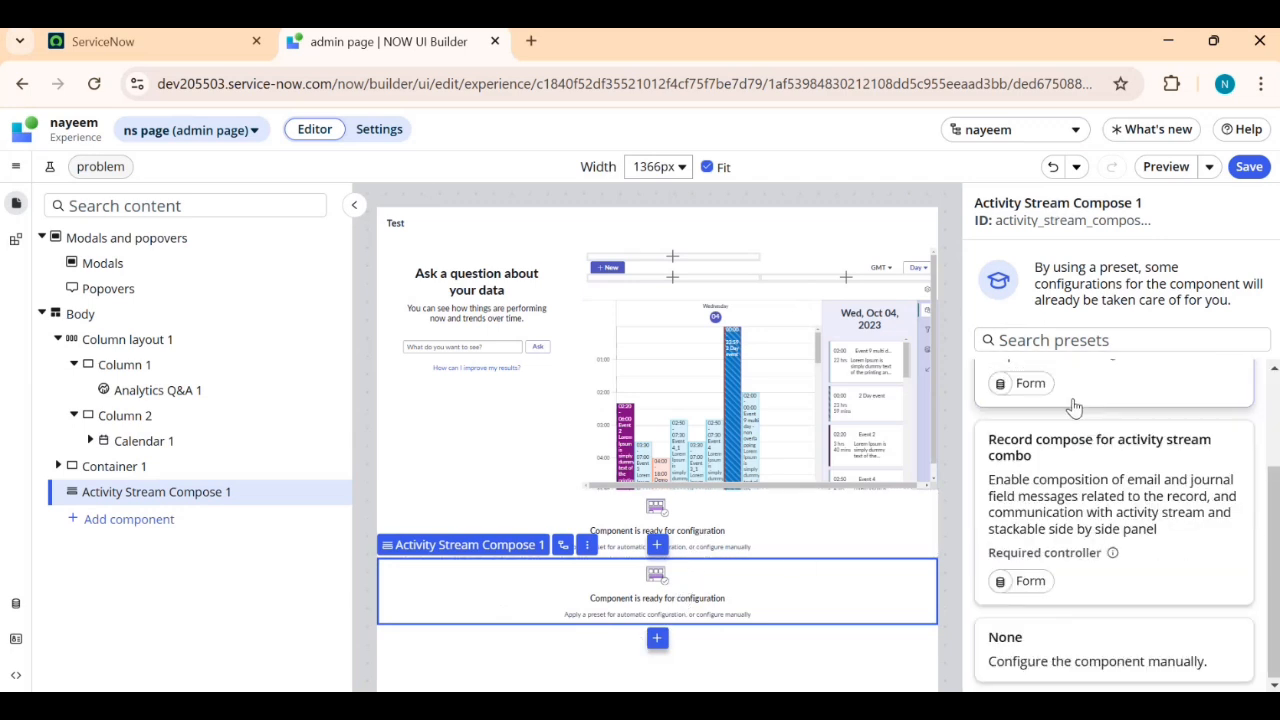
pyautogui.scroll(2, 1064, 445)
pyautogui.scroll(-1, 1064, 450)
pyautogui.scroll(1, 1064, 450)
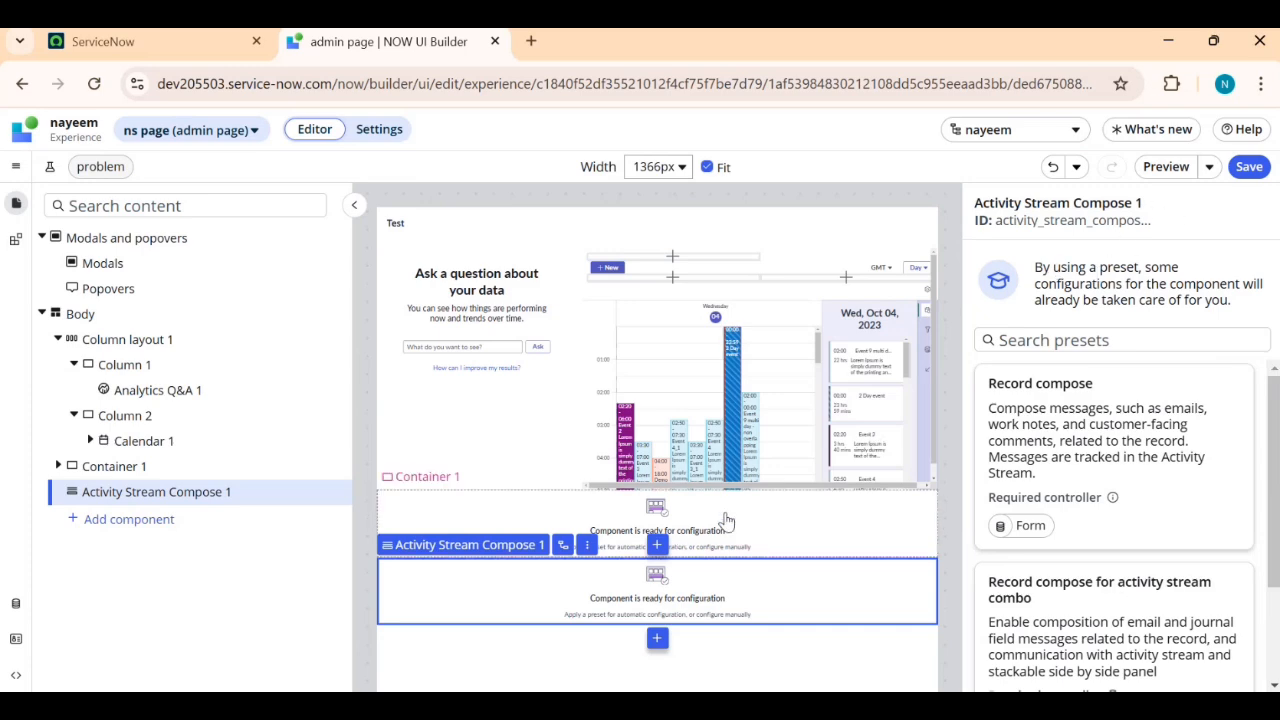
# - Set the preset of Container 1 to None so it can be configured manually
pyautogui.click(128, 478)
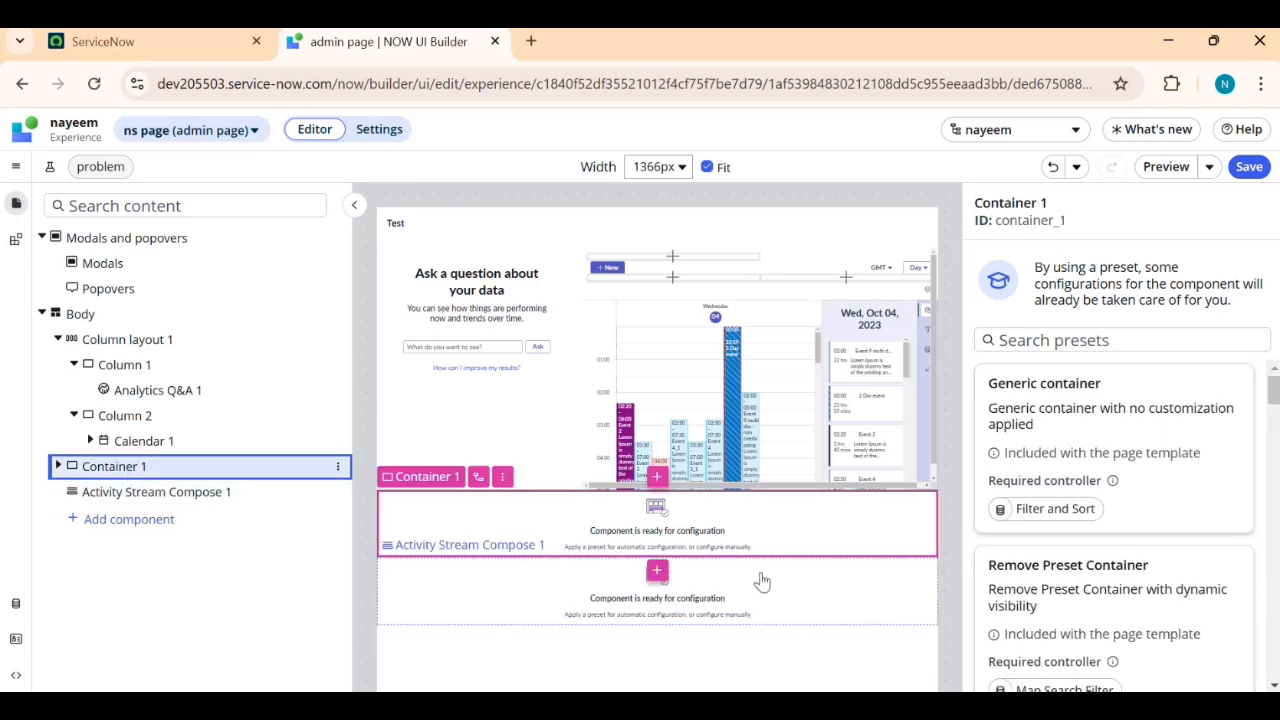
pyautogui.scroll(-4, 1063, 505)
pyautogui.scroll(-10, 1063, 505)
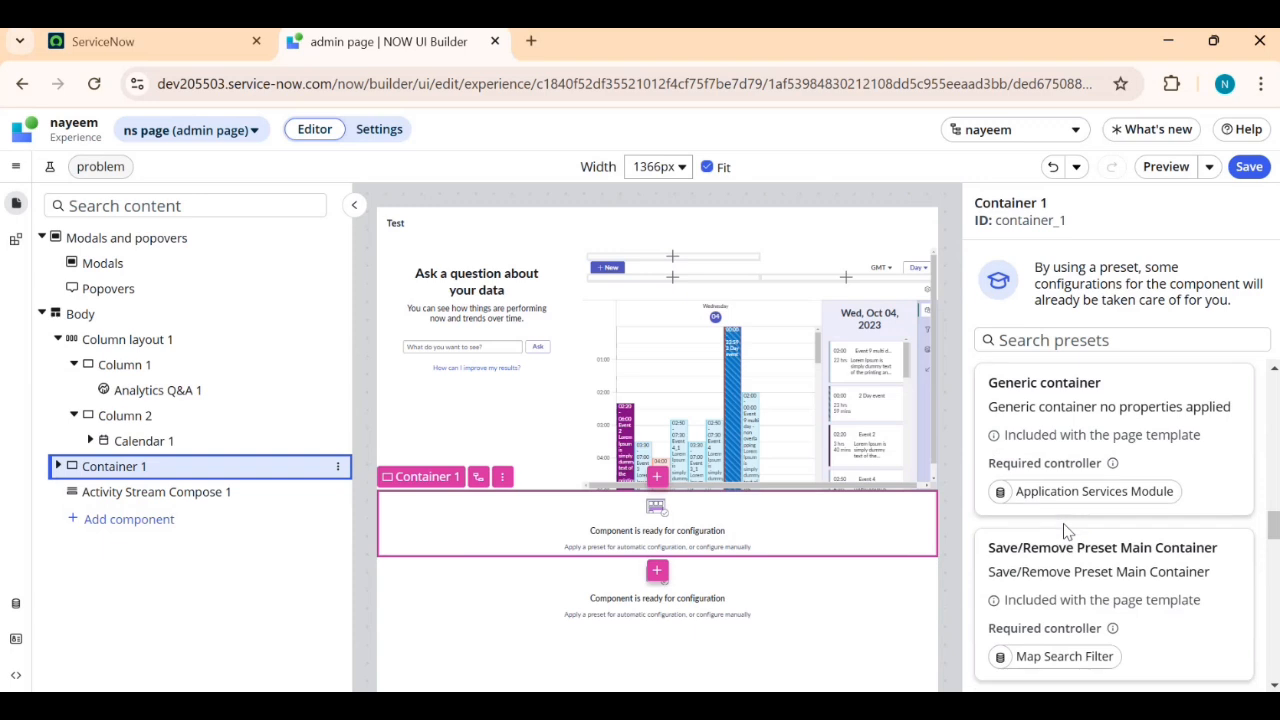
pyautogui.scroll(-3, 1063, 560)
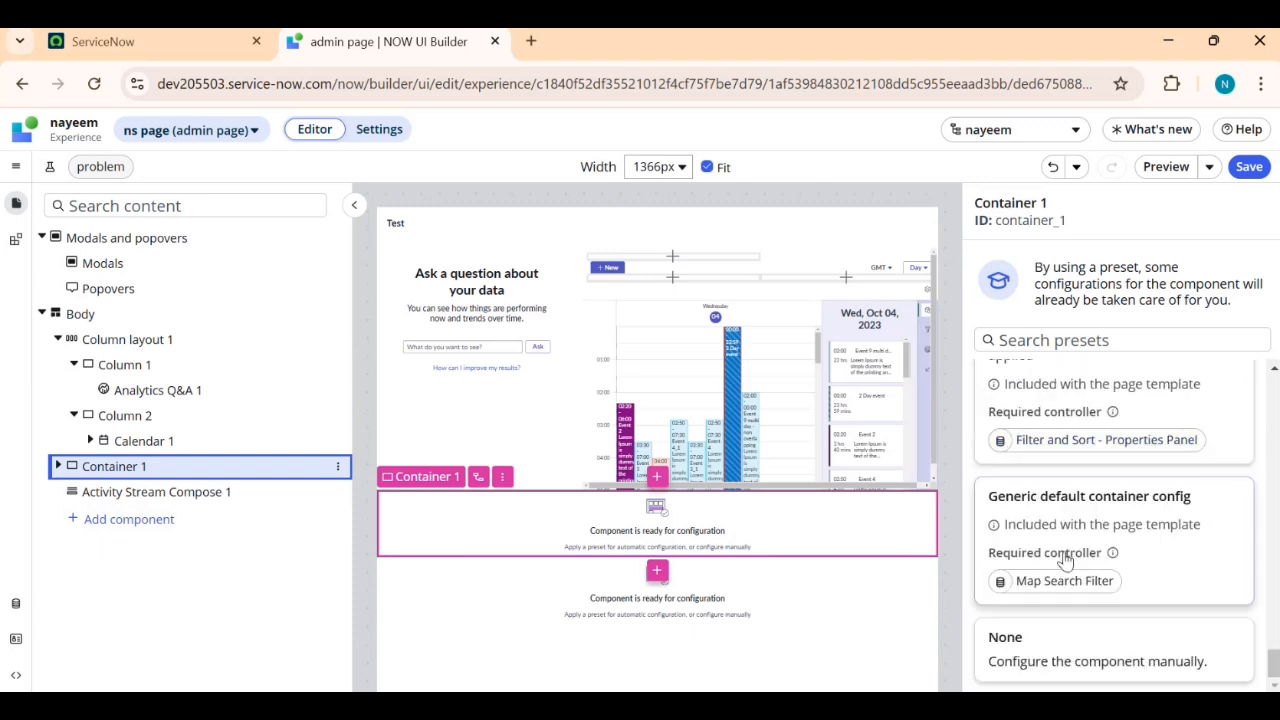
pyautogui.click(1037, 638)
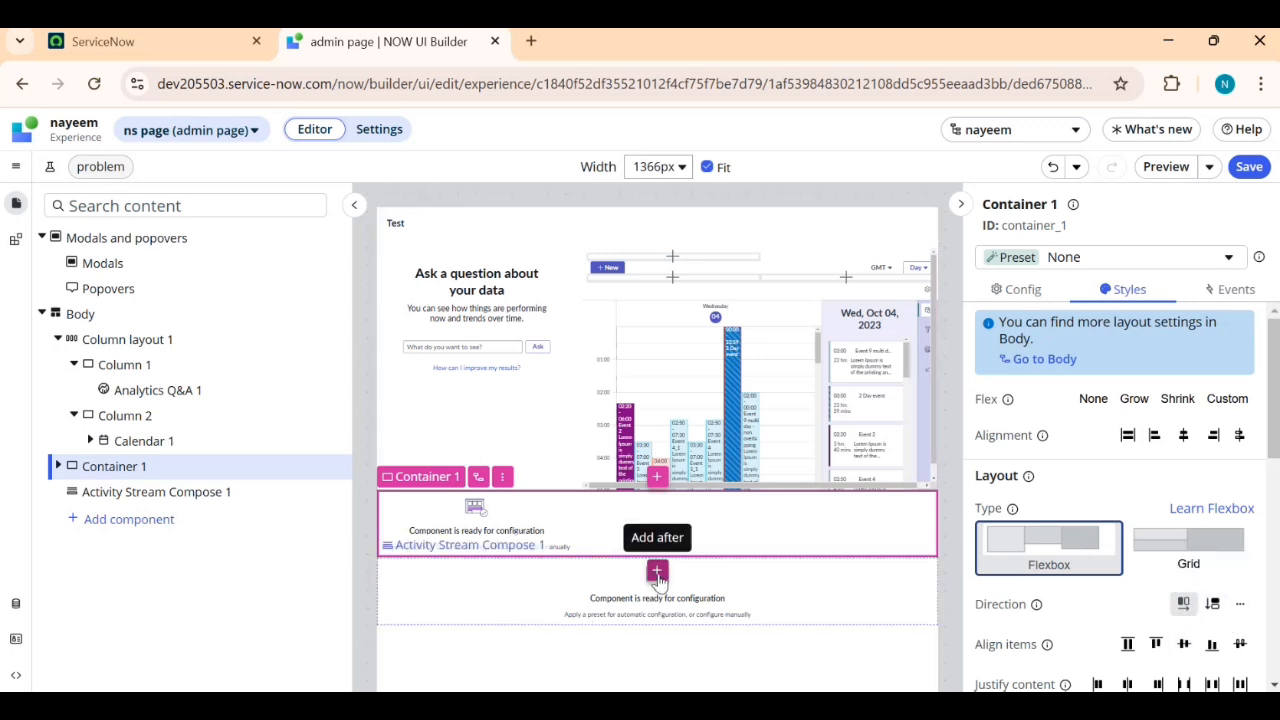
# - Undo the Container 1 preset choice and the added Activity Stream Compose component, and select Container 1
pyautogui.click(1052, 166)
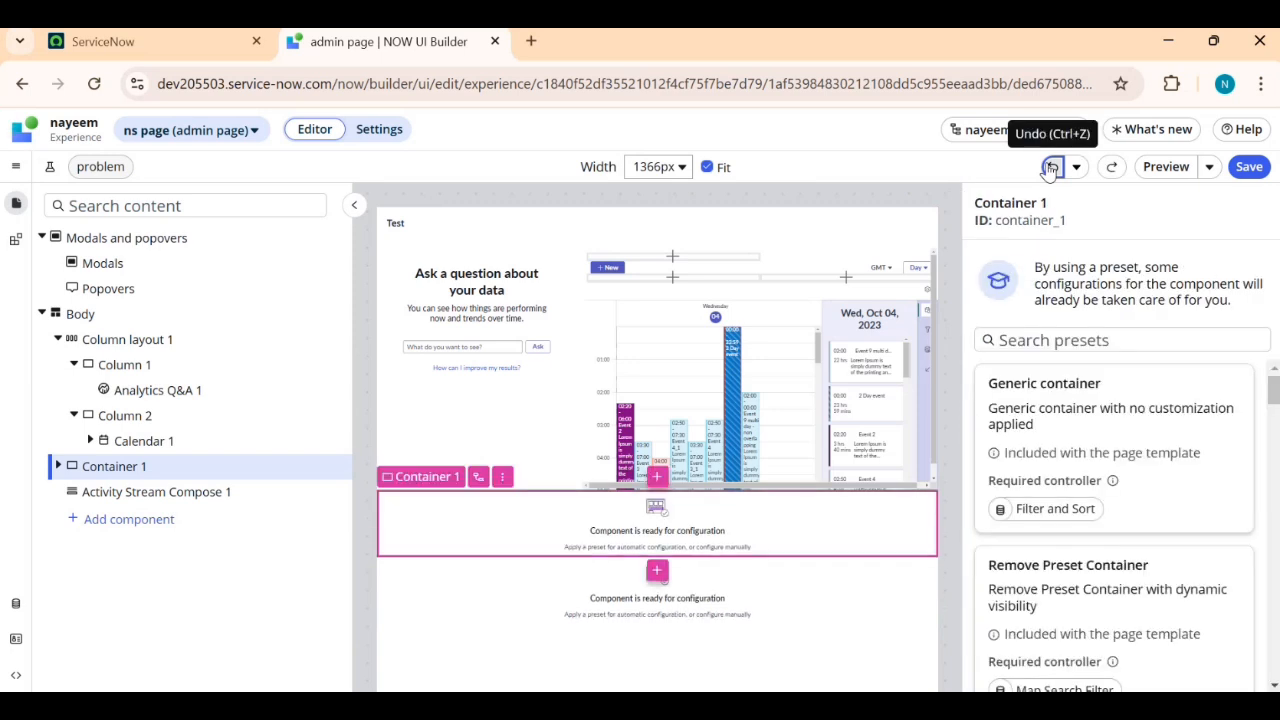
pyautogui.click(1052, 166)
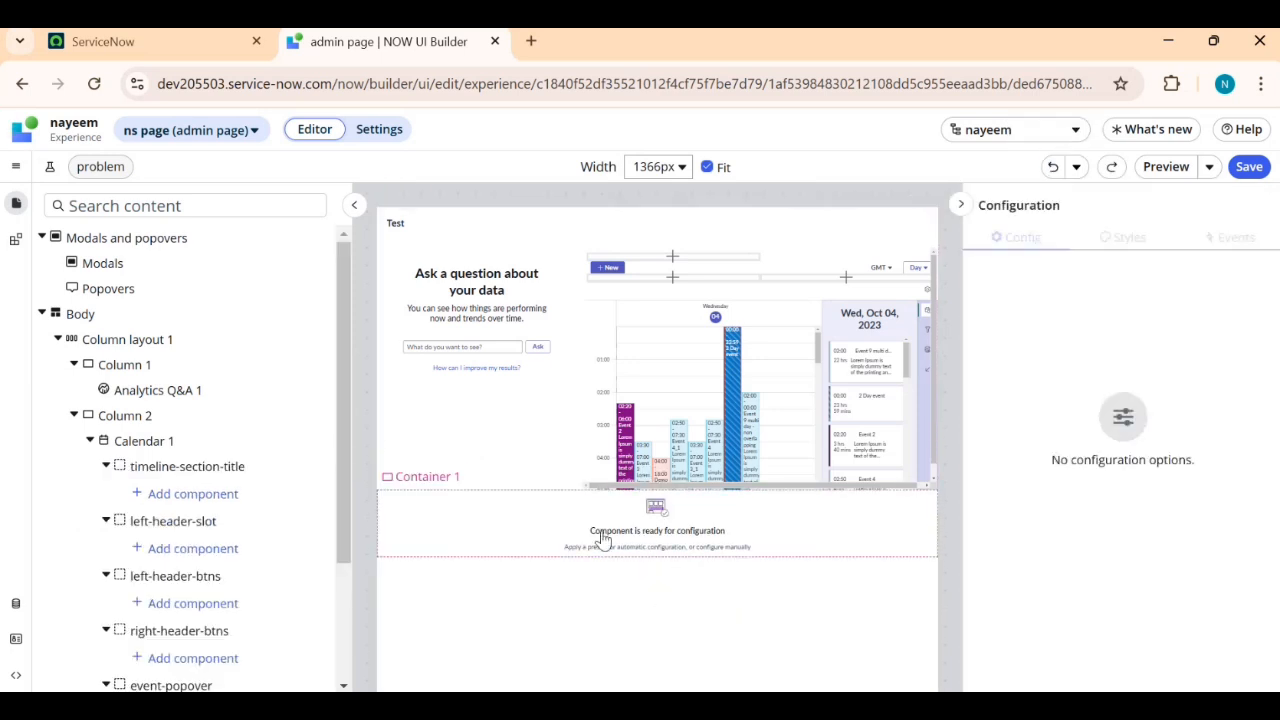
pyautogui.click(610, 537)
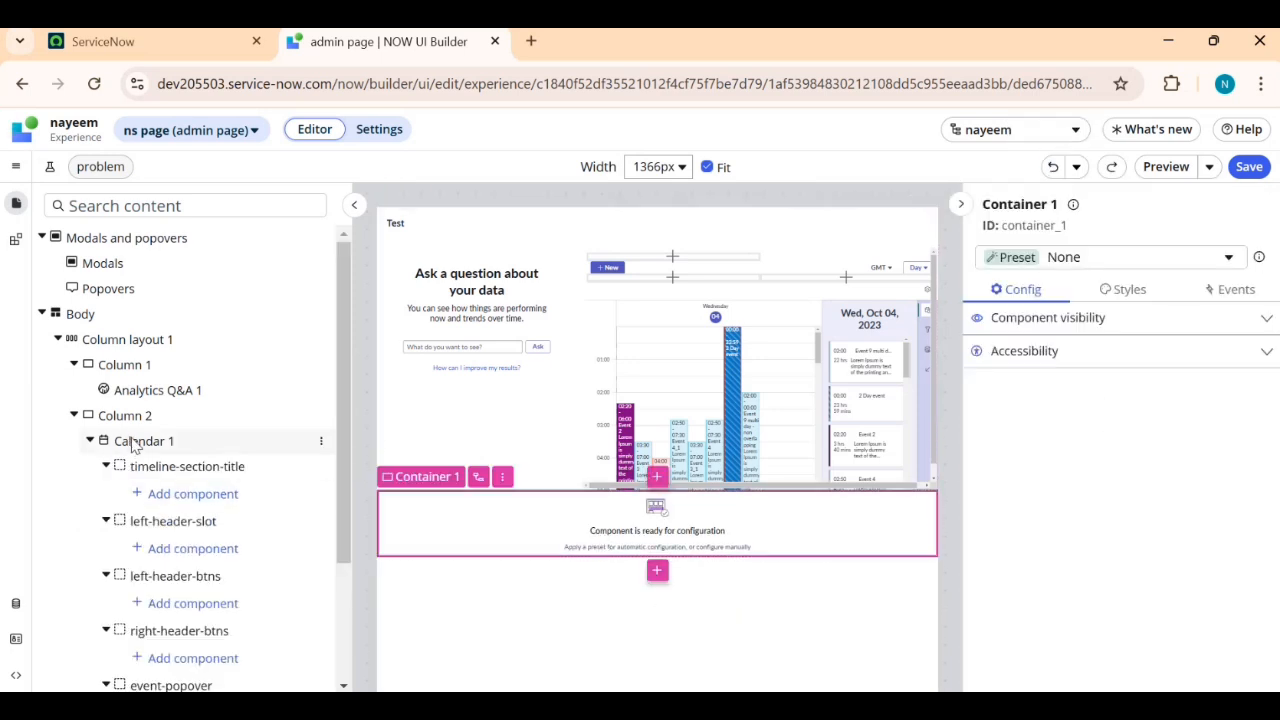
# - Apply the None preset to Container 1 for manual configuration
pyautogui.scroll(-2, 135, 447)
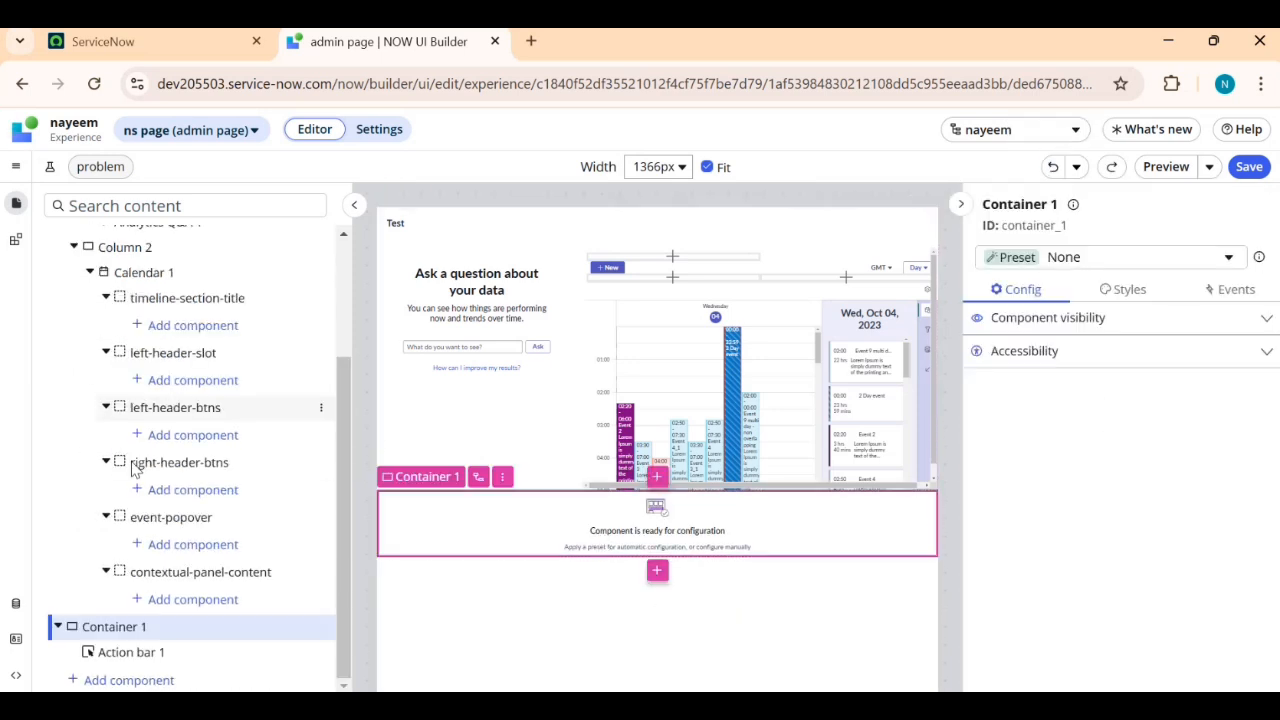
pyautogui.click(118, 627)
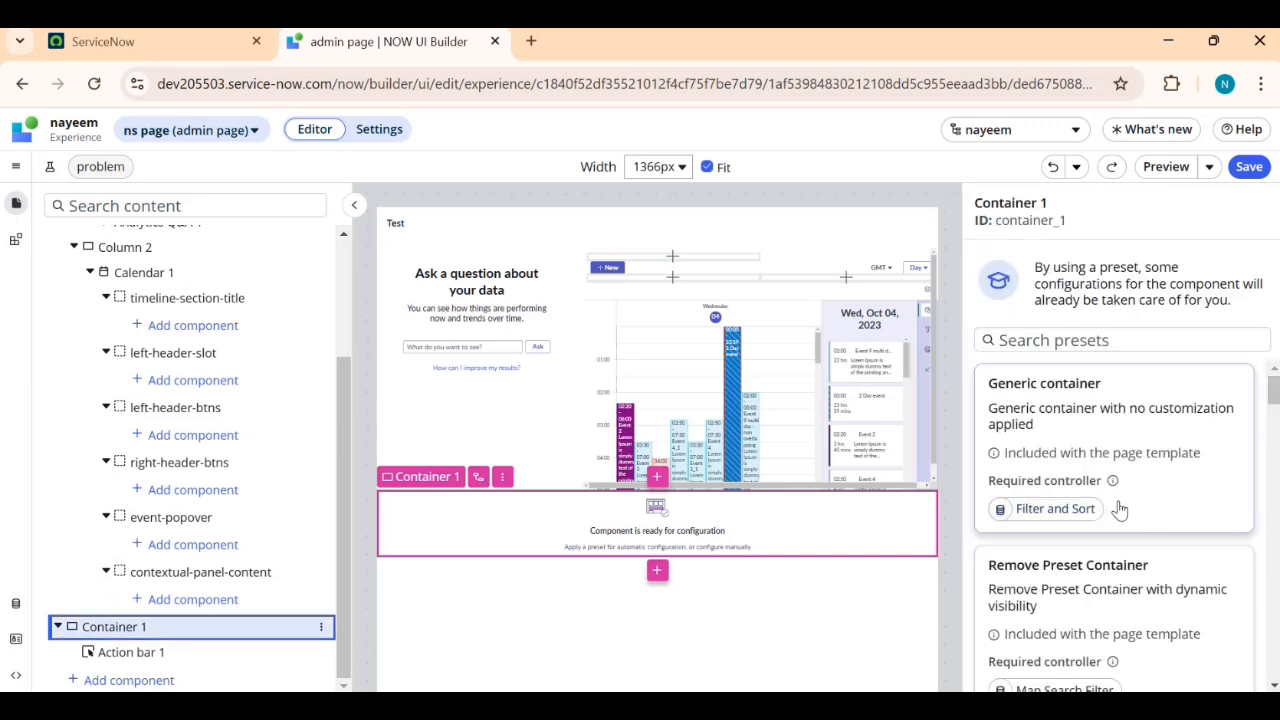
pyautogui.scroll(-10, 1115, 462)
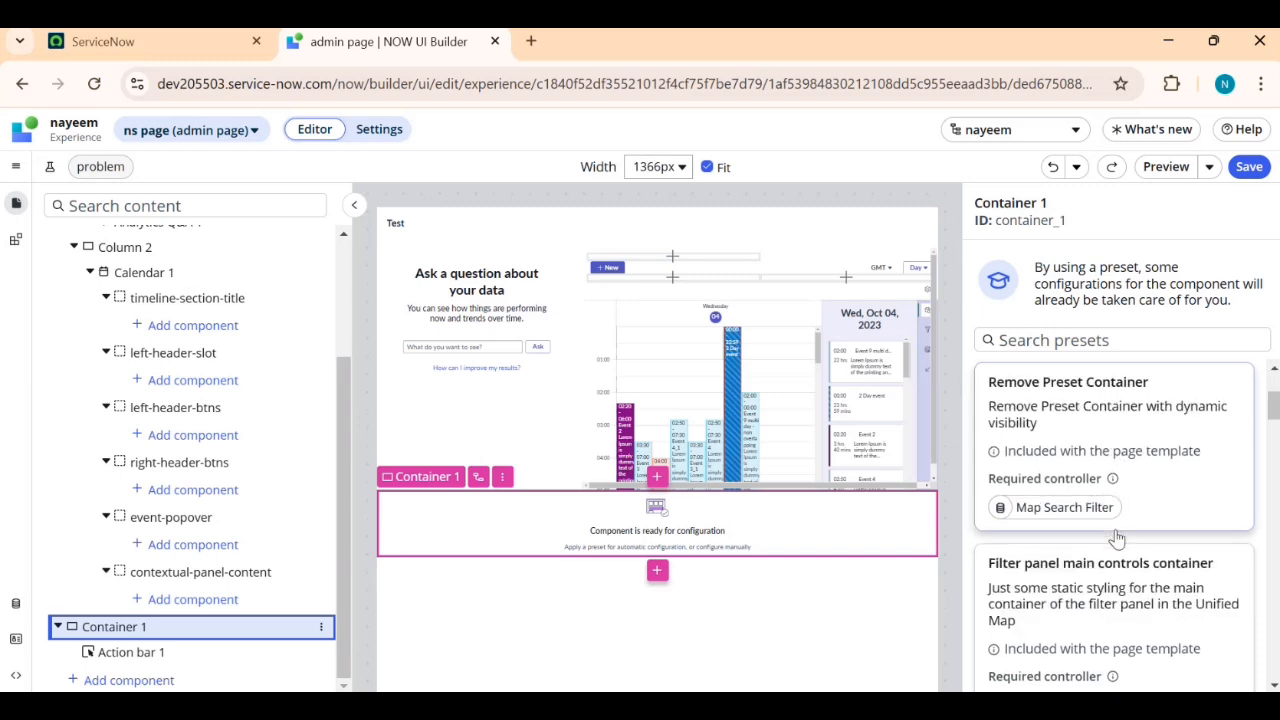
pyautogui.scroll(-10, 1100, 568)
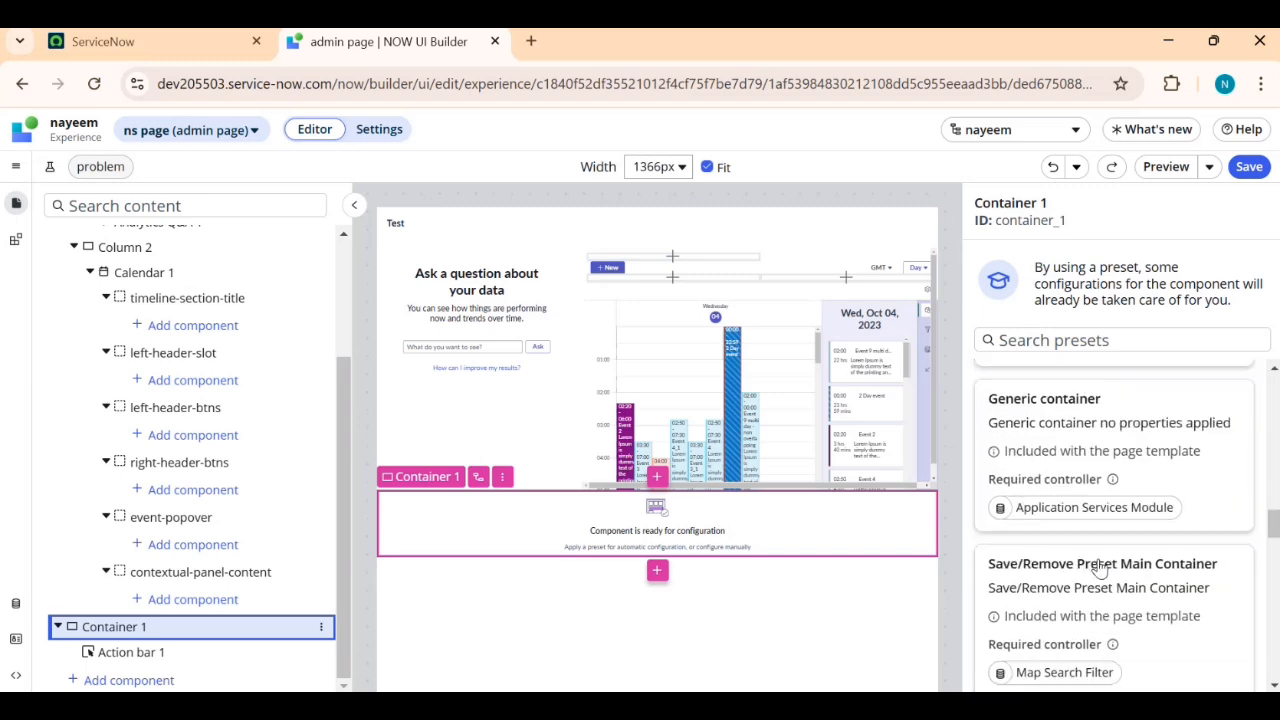
pyautogui.scroll(-5, 1100, 575)
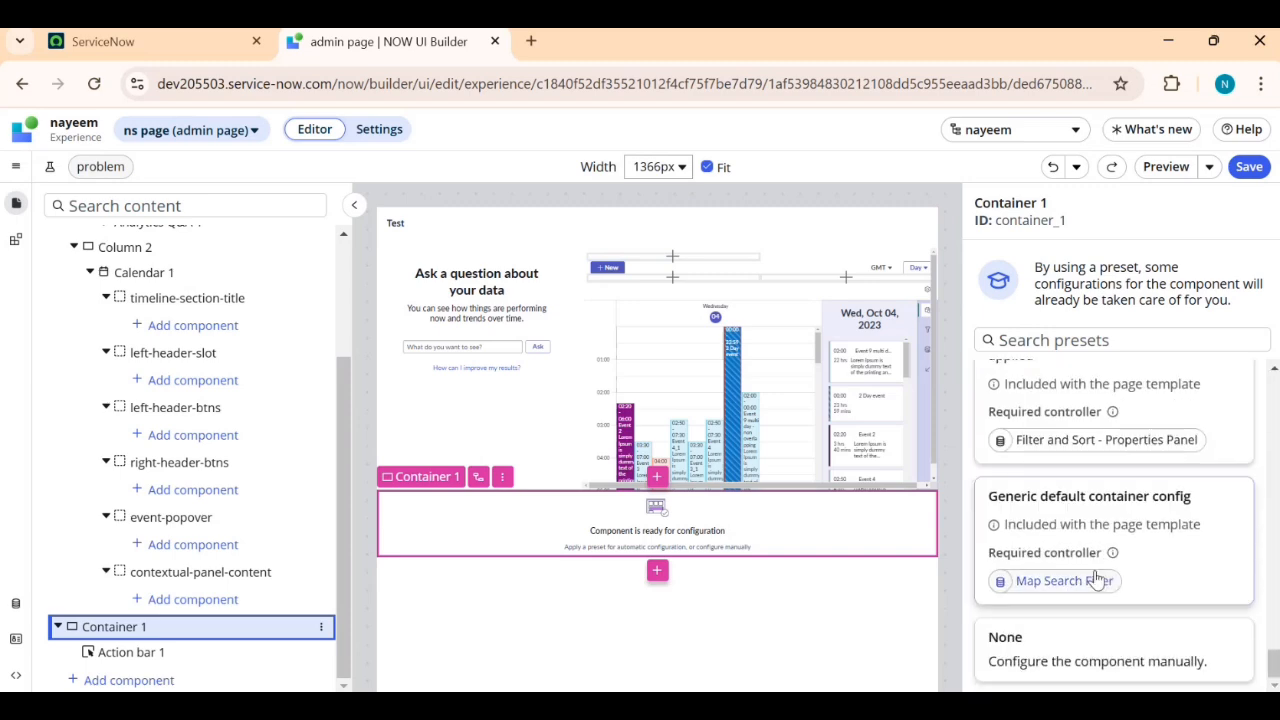
pyautogui.click(1050, 673)
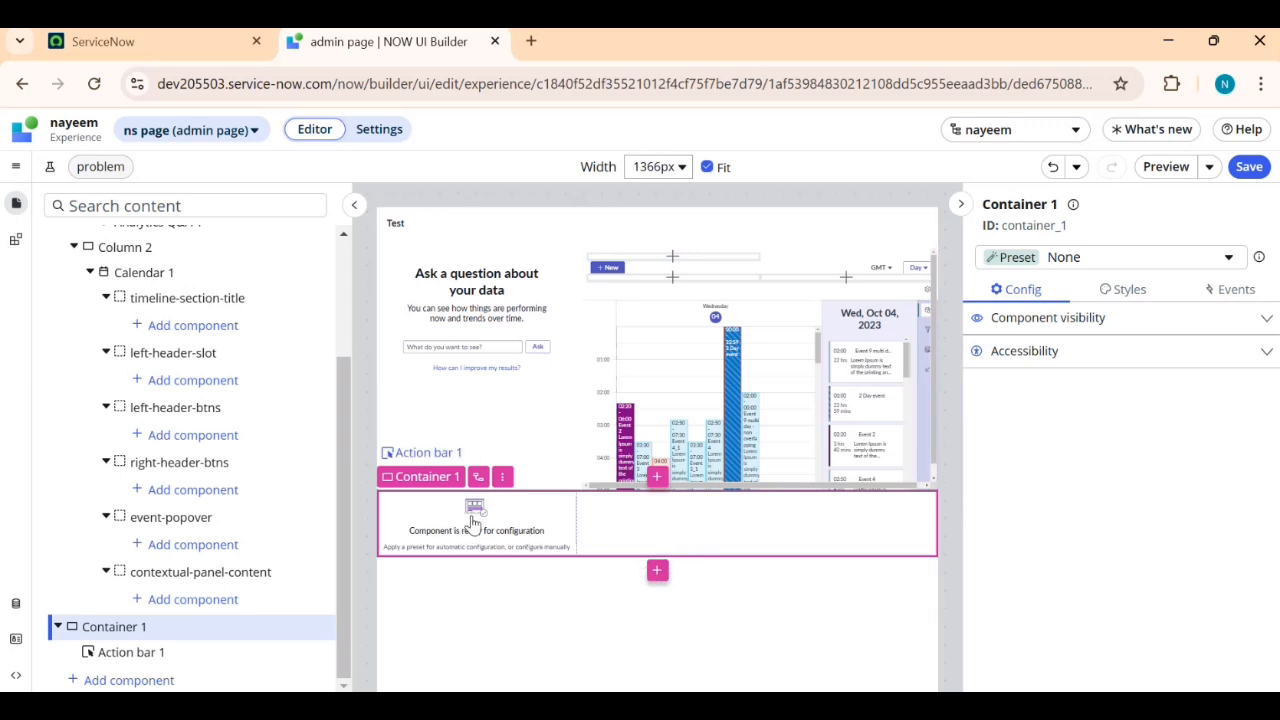
# - Add an Alert component after Action bar 1 in Container 1, and an Agent assist component after the Alert
pyautogui.click(502, 478)
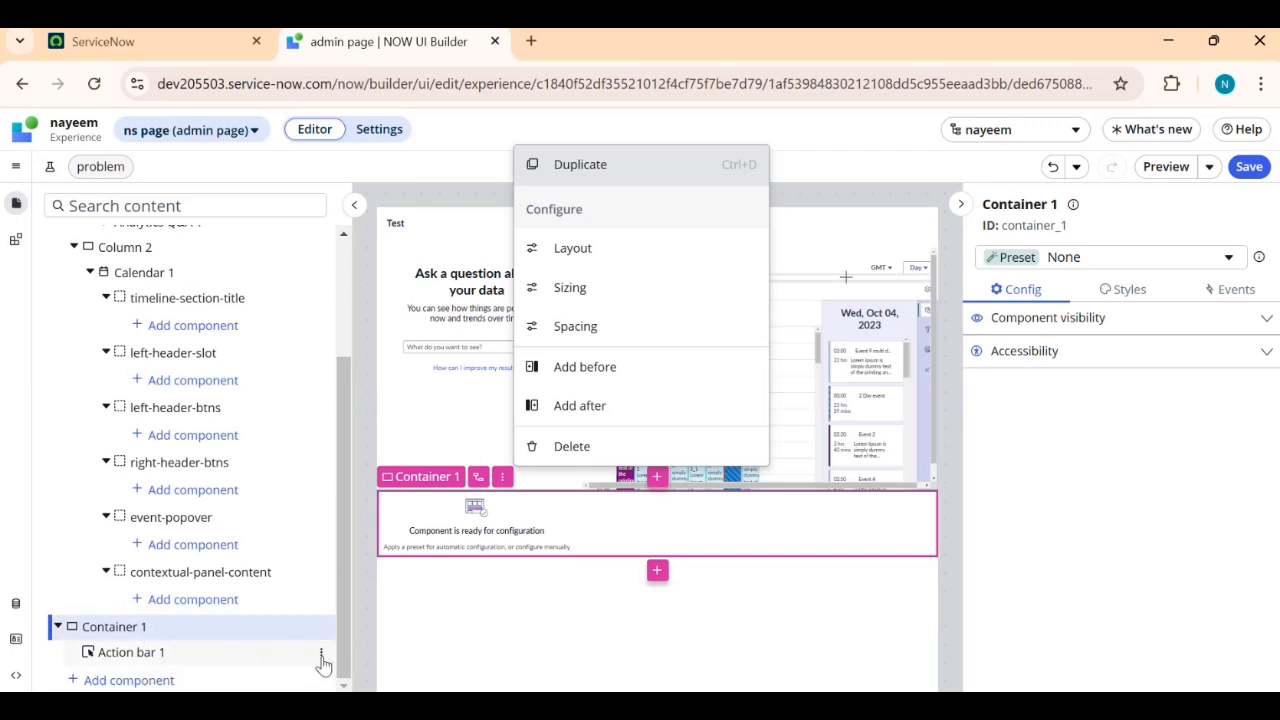
pyautogui.click(321, 658)
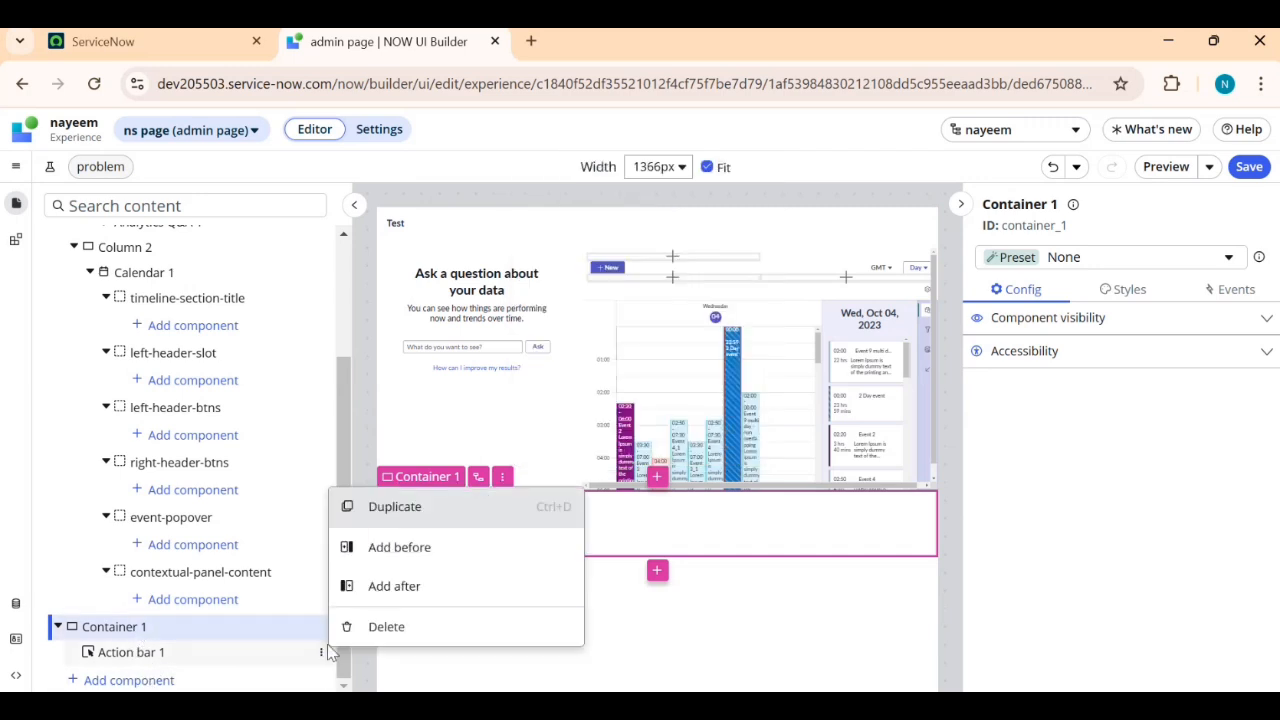
pyautogui.click(400, 590)
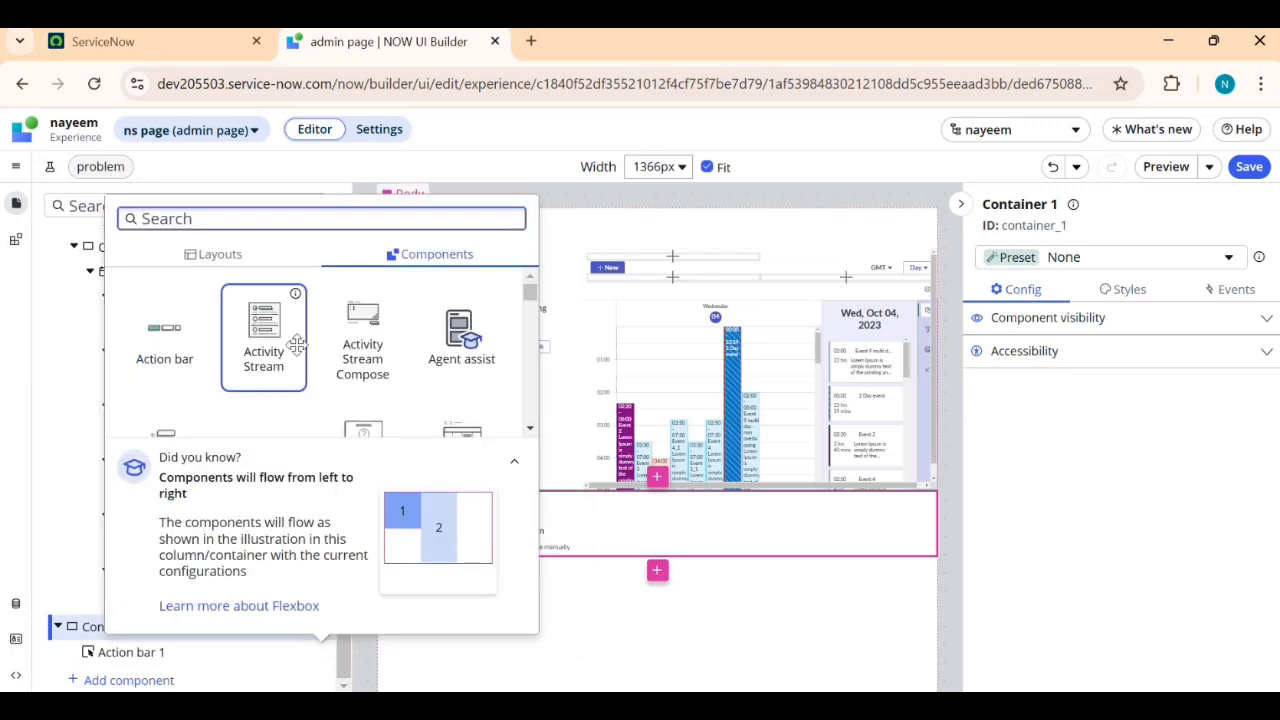
pyautogui.scroll(-1, 368, 388)
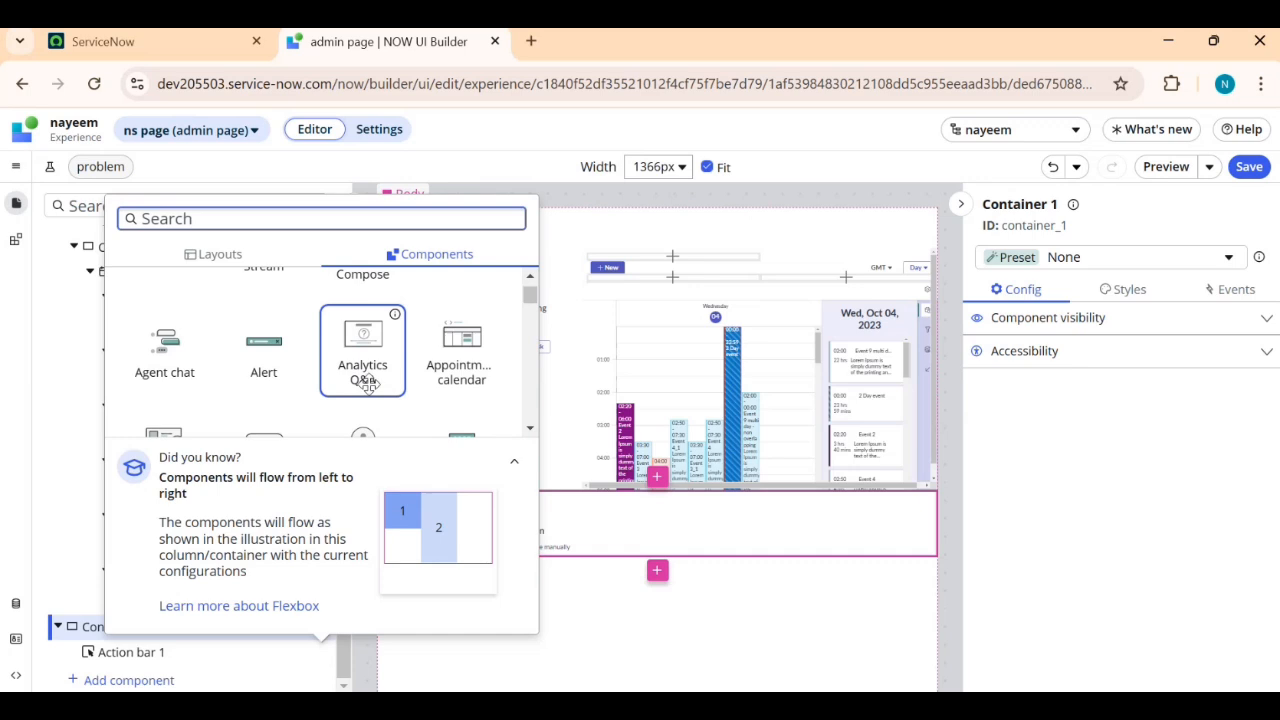
pyautogui.click(262, 380)
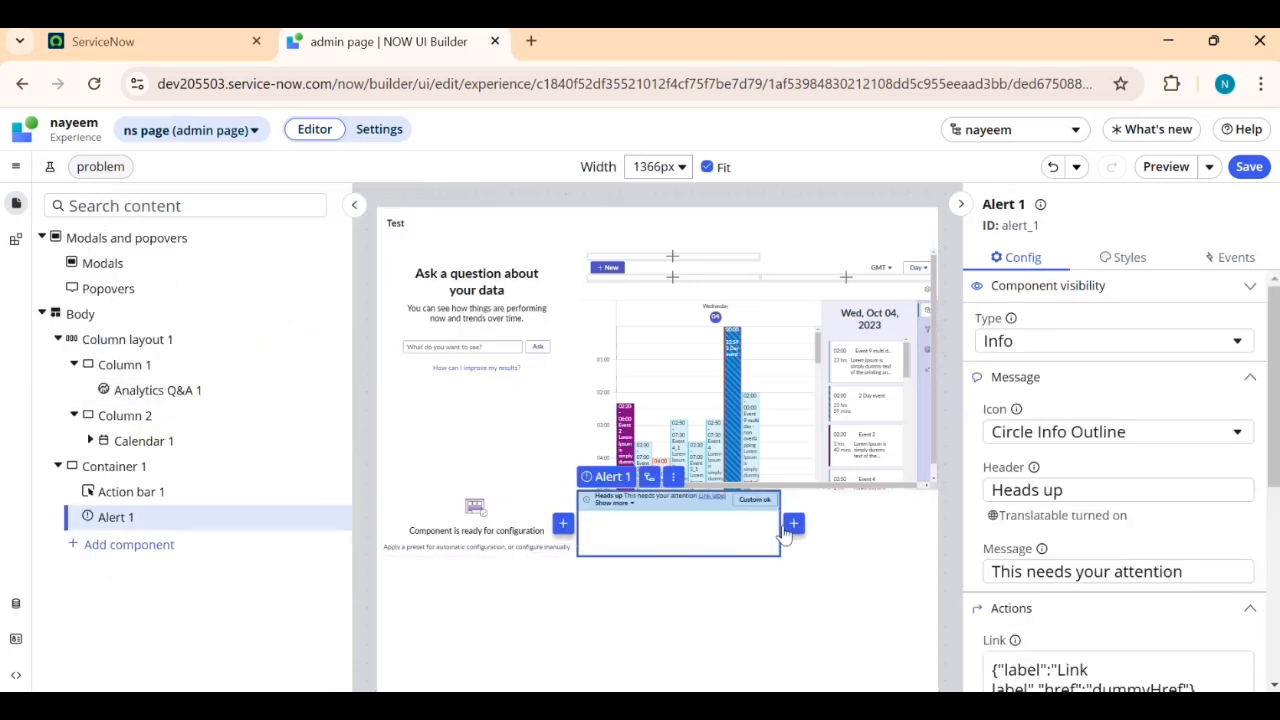
pyautogui.click(793, 525)
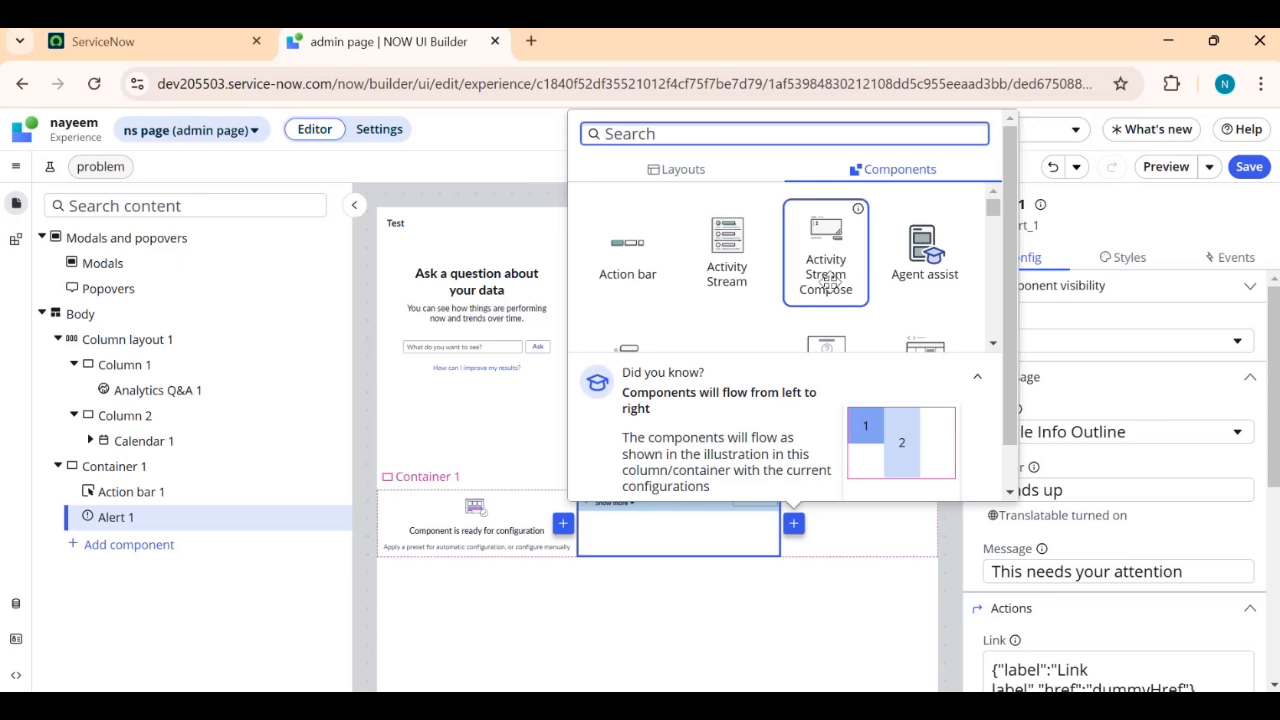
pyautogui.click(907, 283)
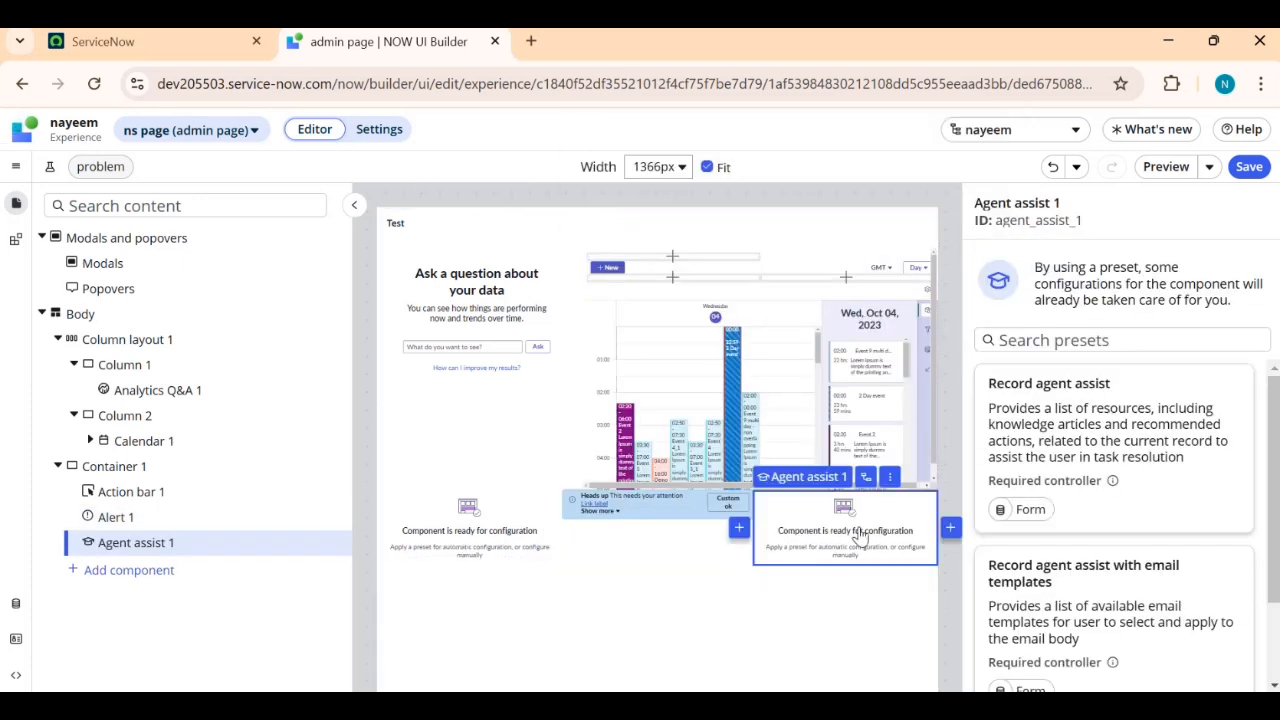
# - Review the accessibility settings of Container 1 and its flexbox layout and sizing styles
pyautogui.click(130, 468)
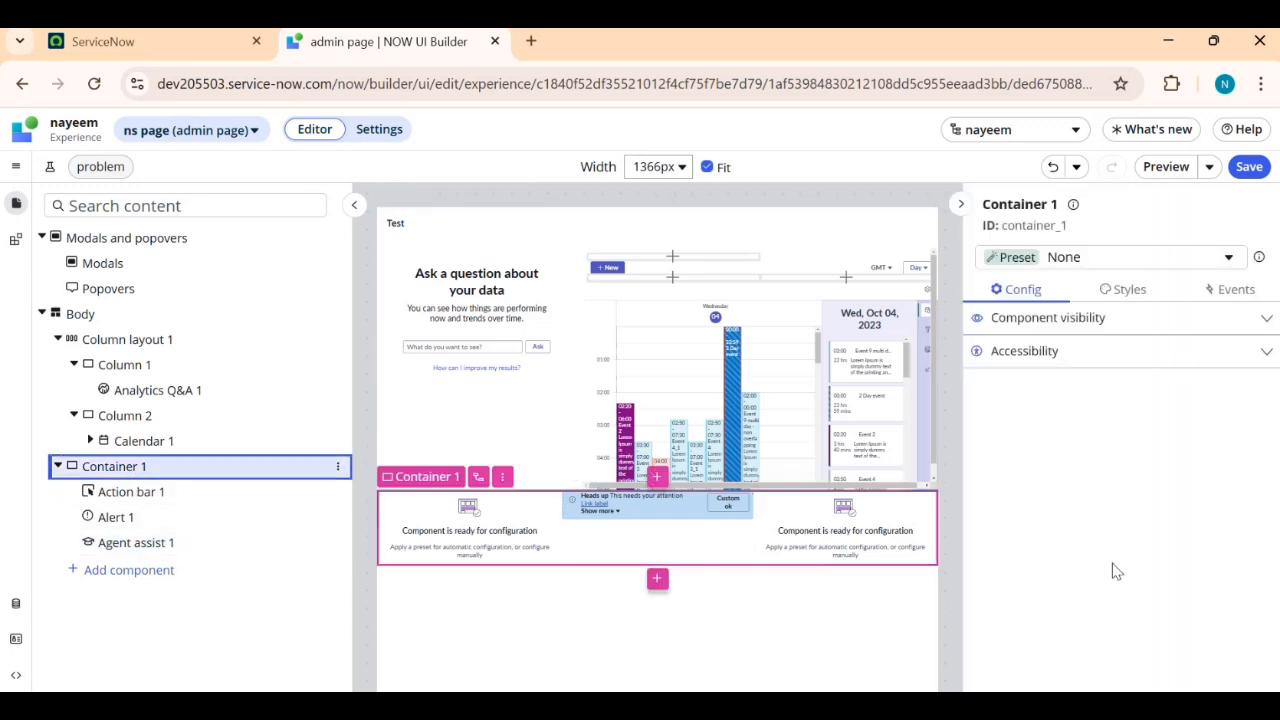
pyautogui.click(1263, 355)
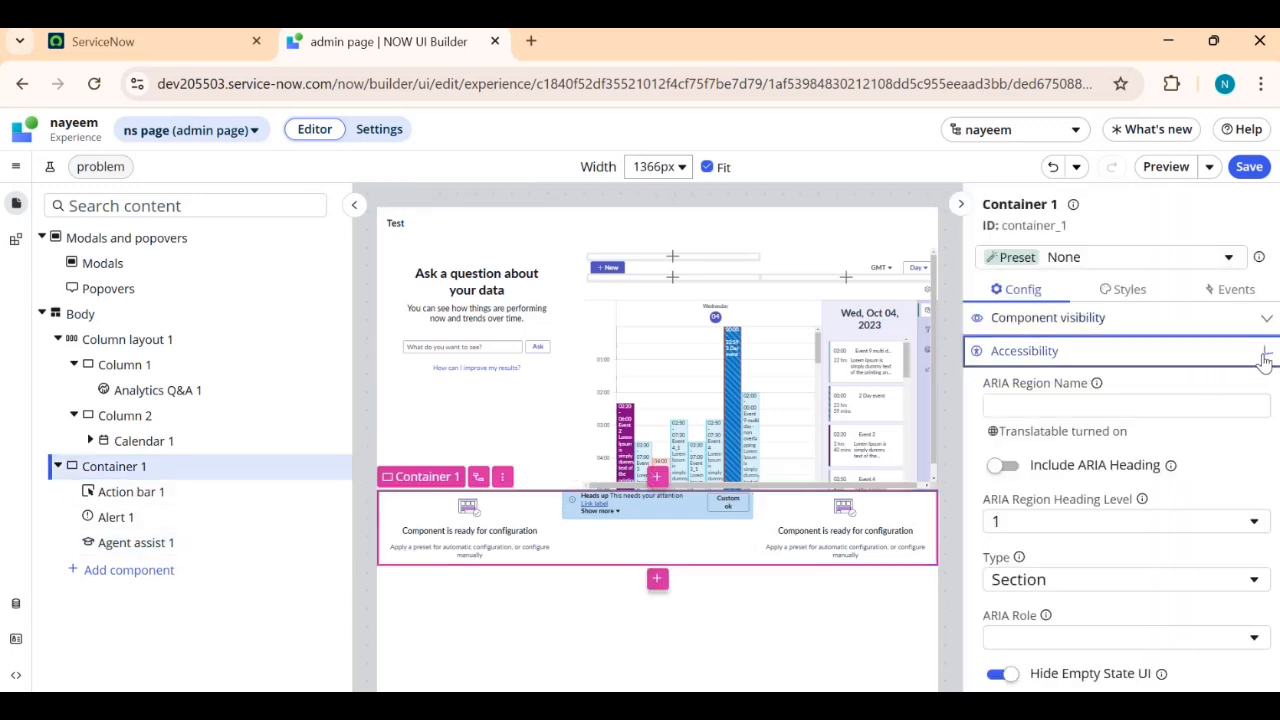
pyautogui.click(1264, 357)
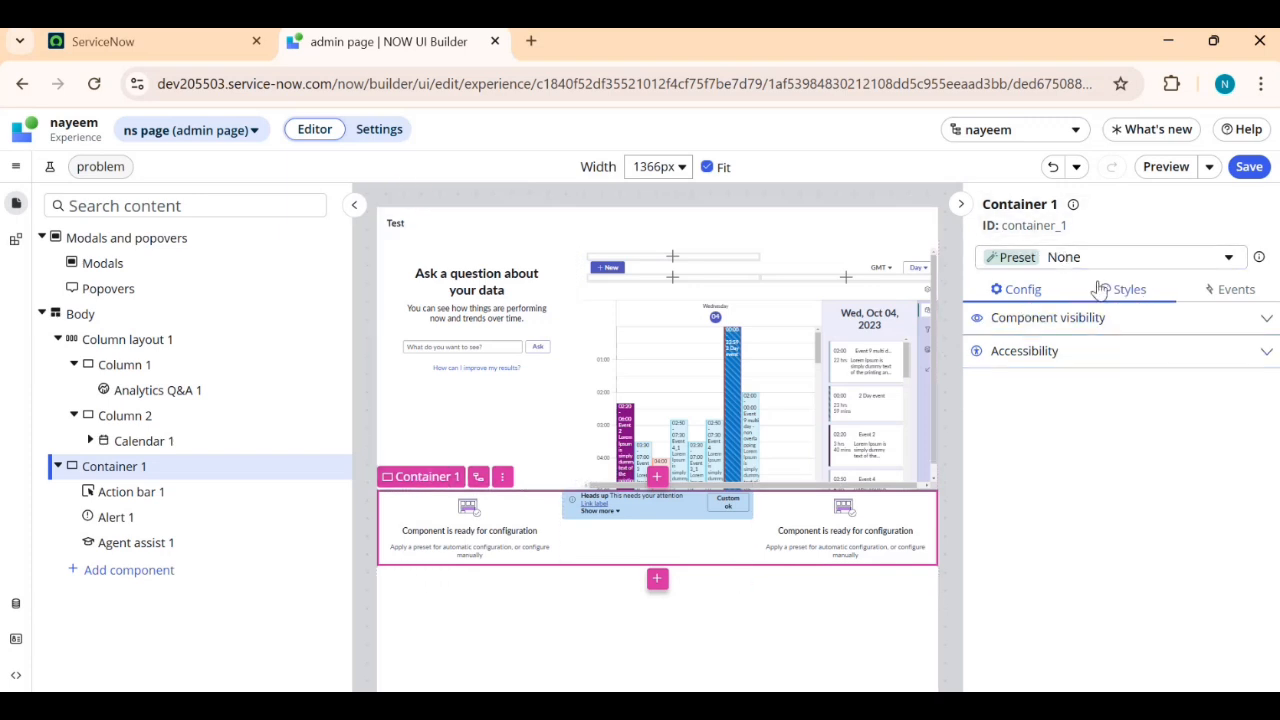
pyautogui.click(1157, 303)
pyautogui.scroll(-3, 1110, 540)
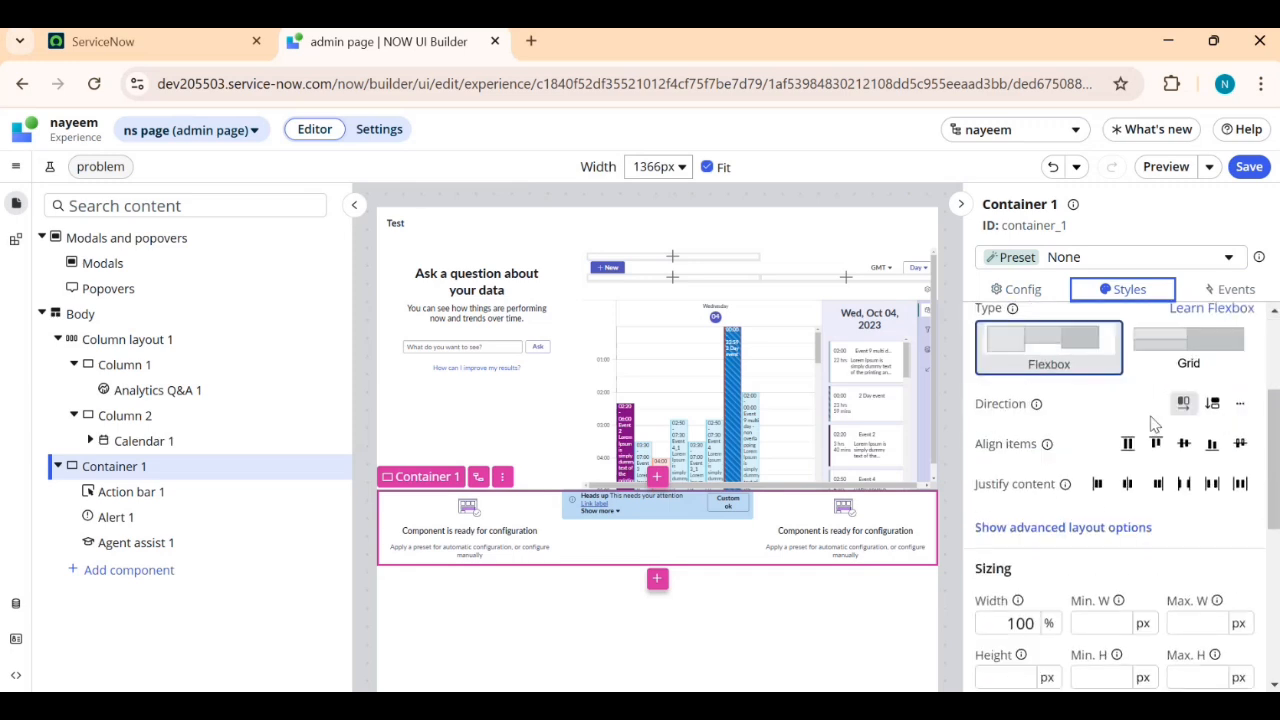
# - Undo the Agent assist and Alert additions and the preset choice in Container 1
pyautogui.click(1053, 167)
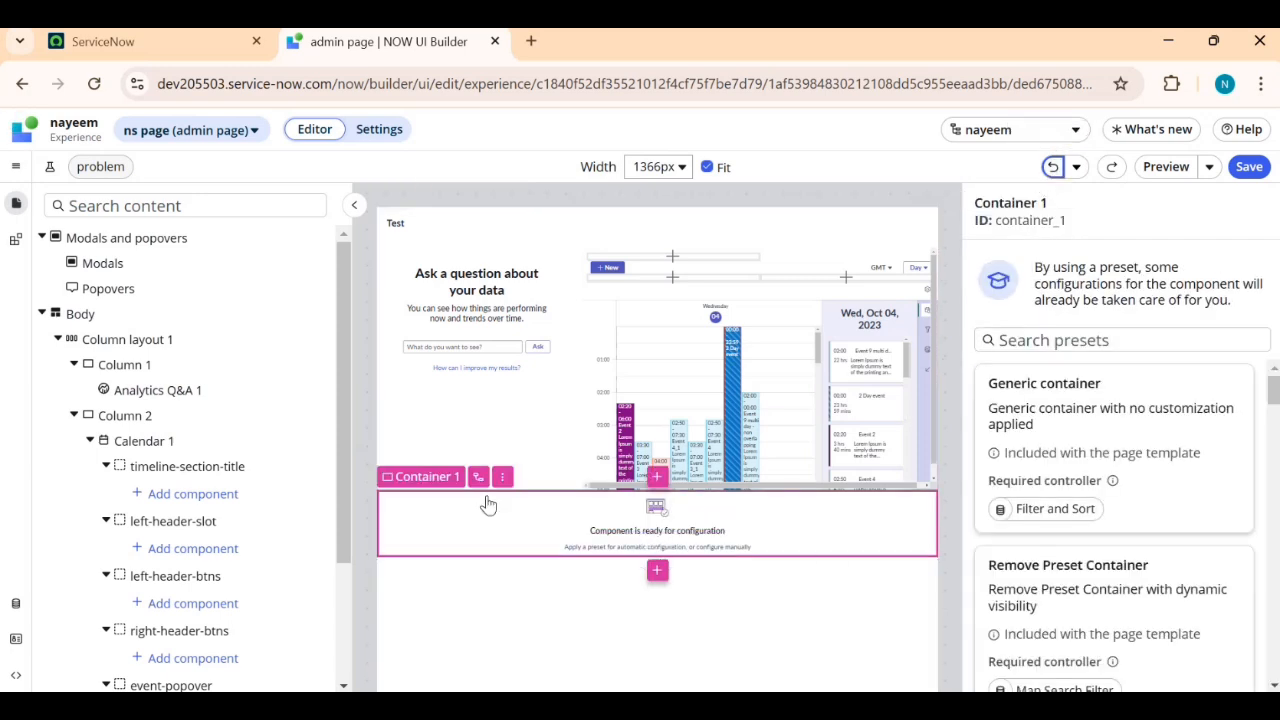
# - Apply the None preset to Container 1 and set its flex direction so that components flow from top to bottom
pyautogui.scroll(-2, 166, 472)
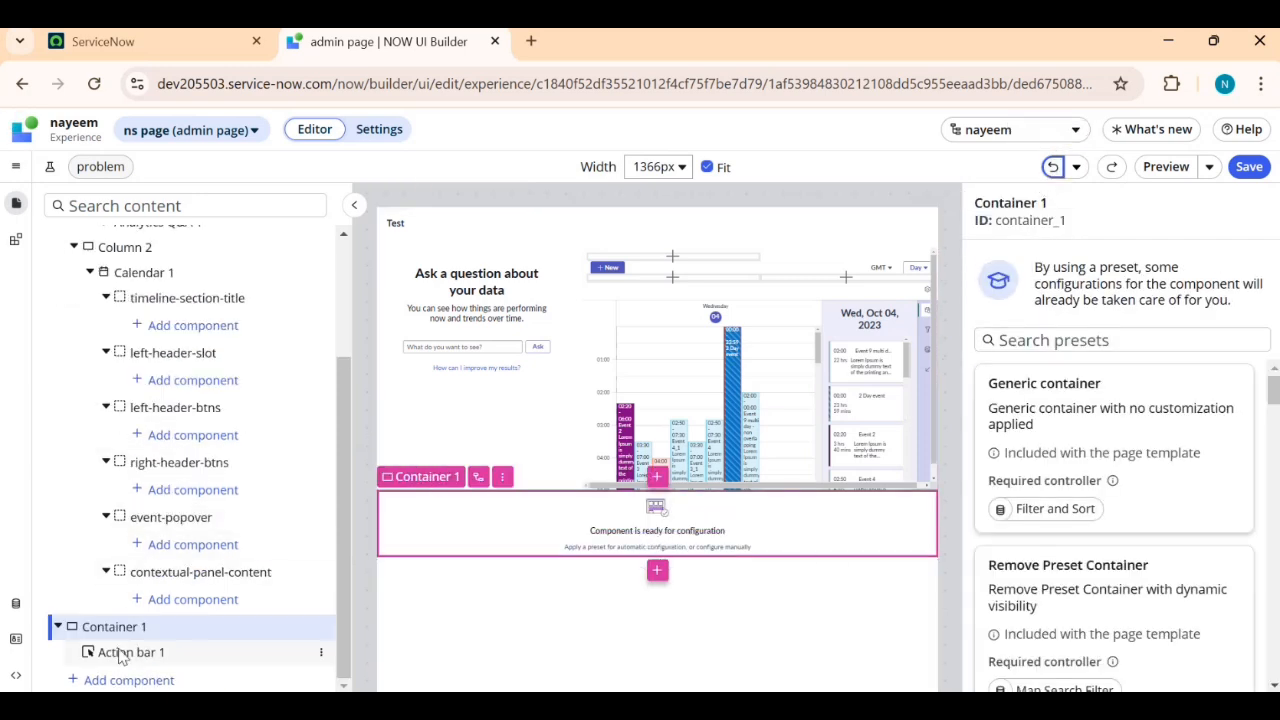
pyautogui.scroll(-10, 1140, 555)
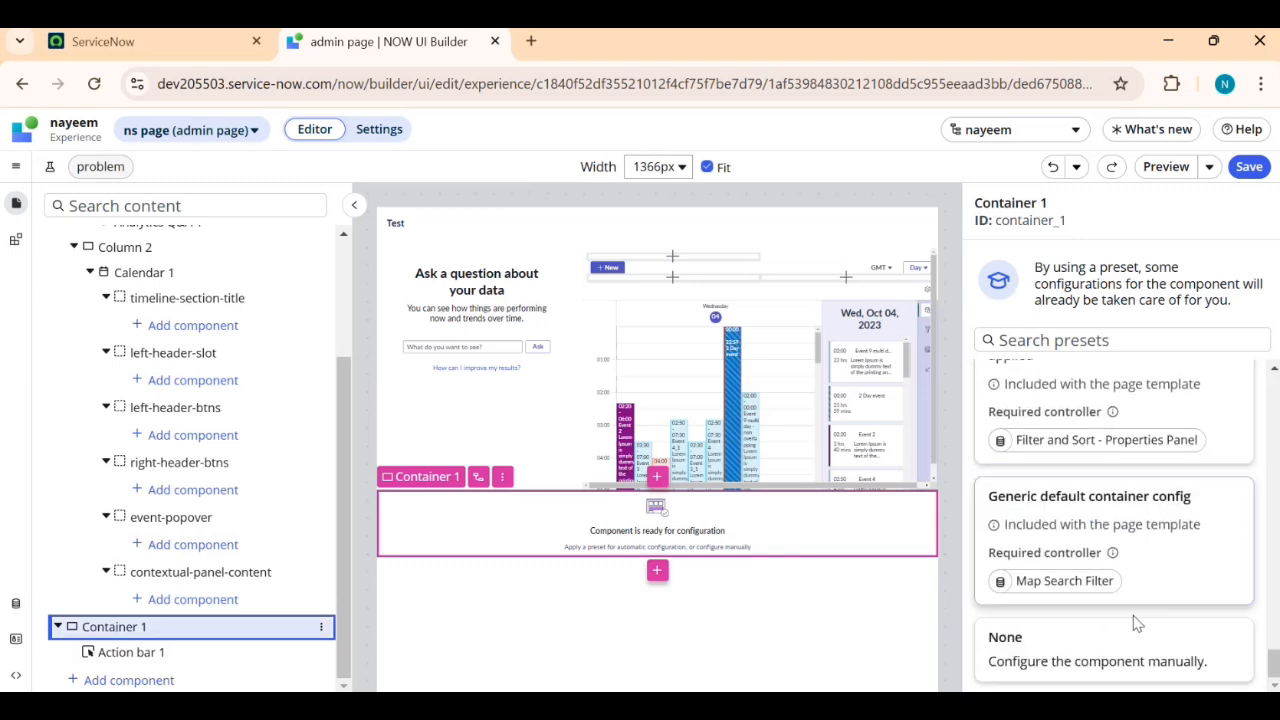
pyautogui.click(1080, 662)
pyautogui.click(1120, 292)
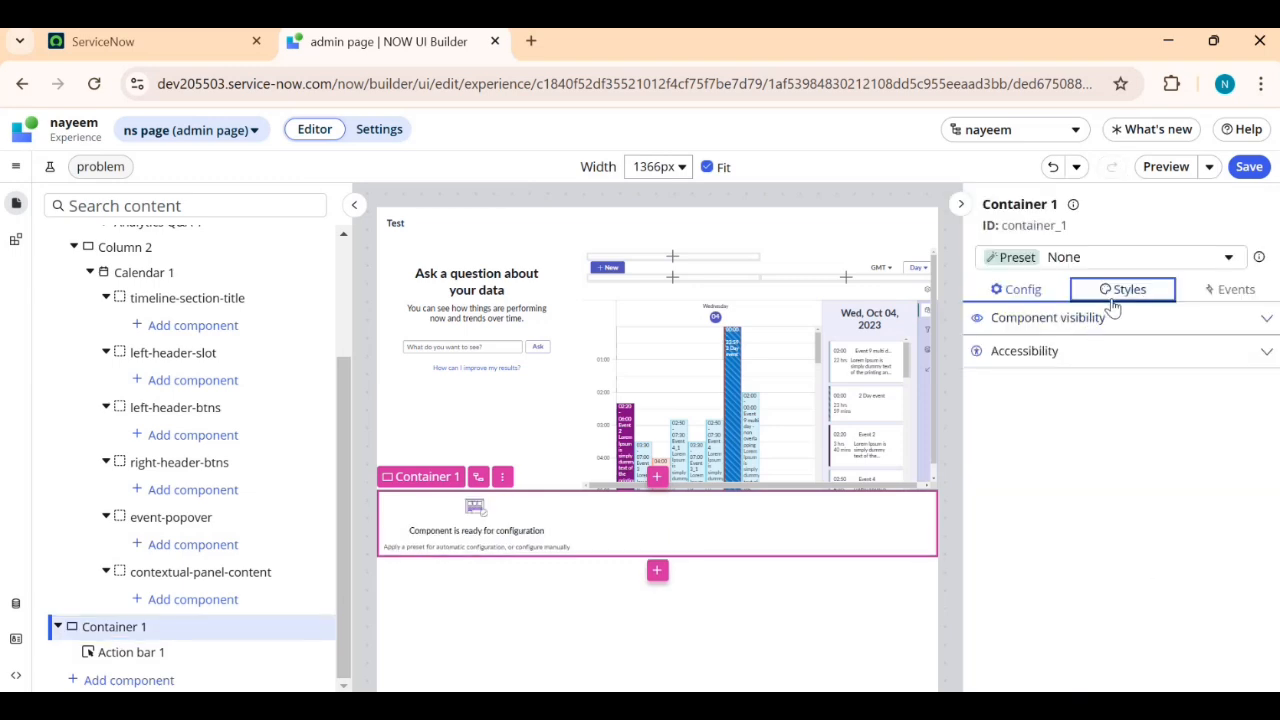
pyautogui.scroll(-2, 1100, 555)
pyautogui.click(1213, 504)
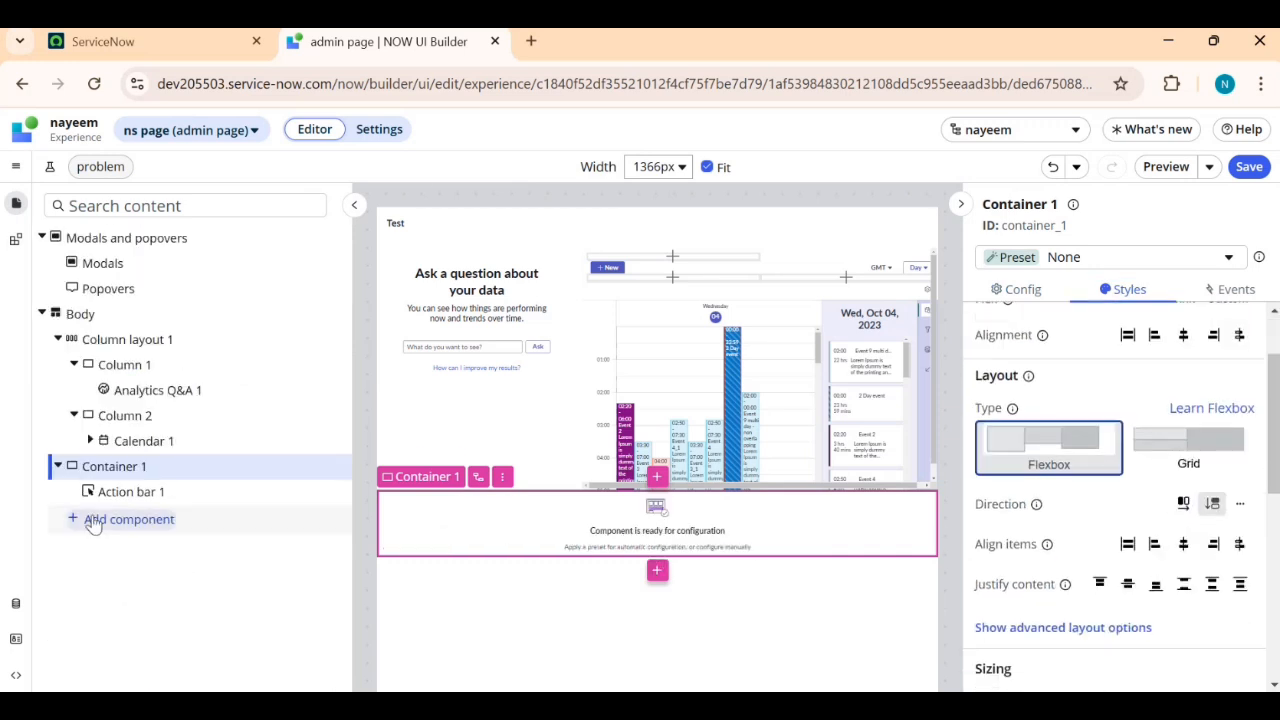
# - Add an Activity Stream component after Action bar 1 in Container 1 and apply the None preset to it
pyautogui.click(337, 500)
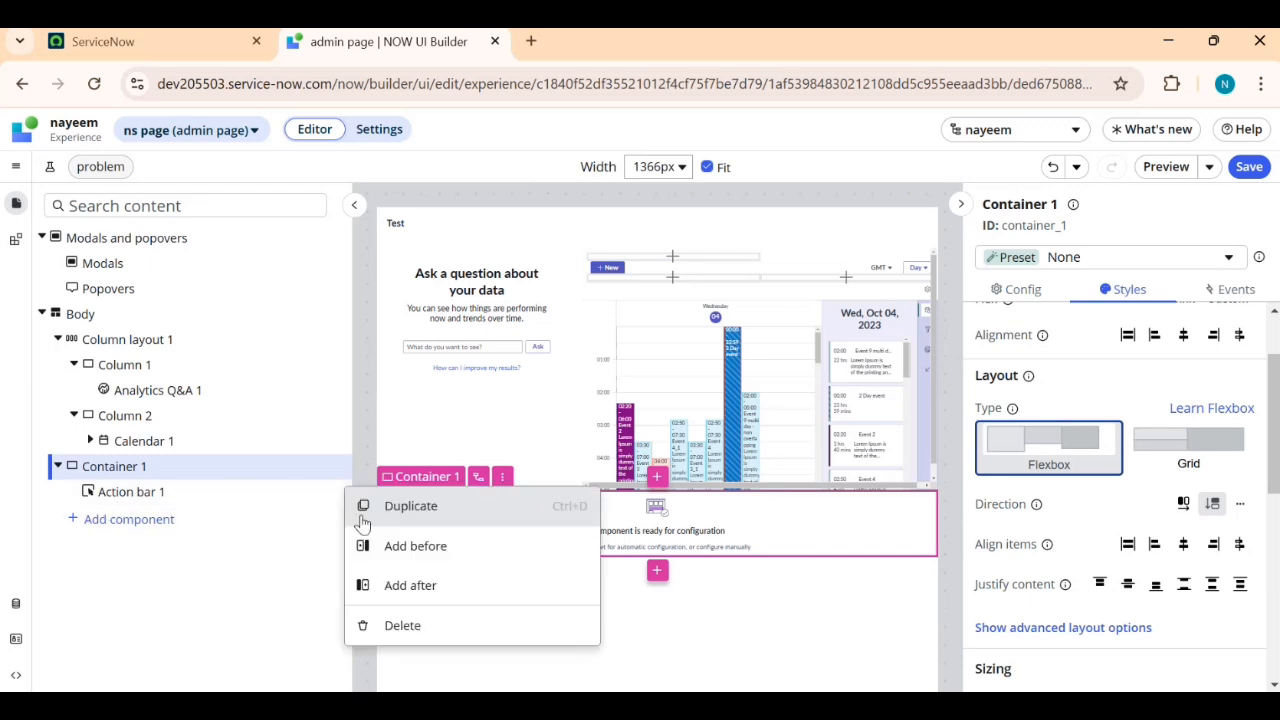
pyautogui.click(400, 584)
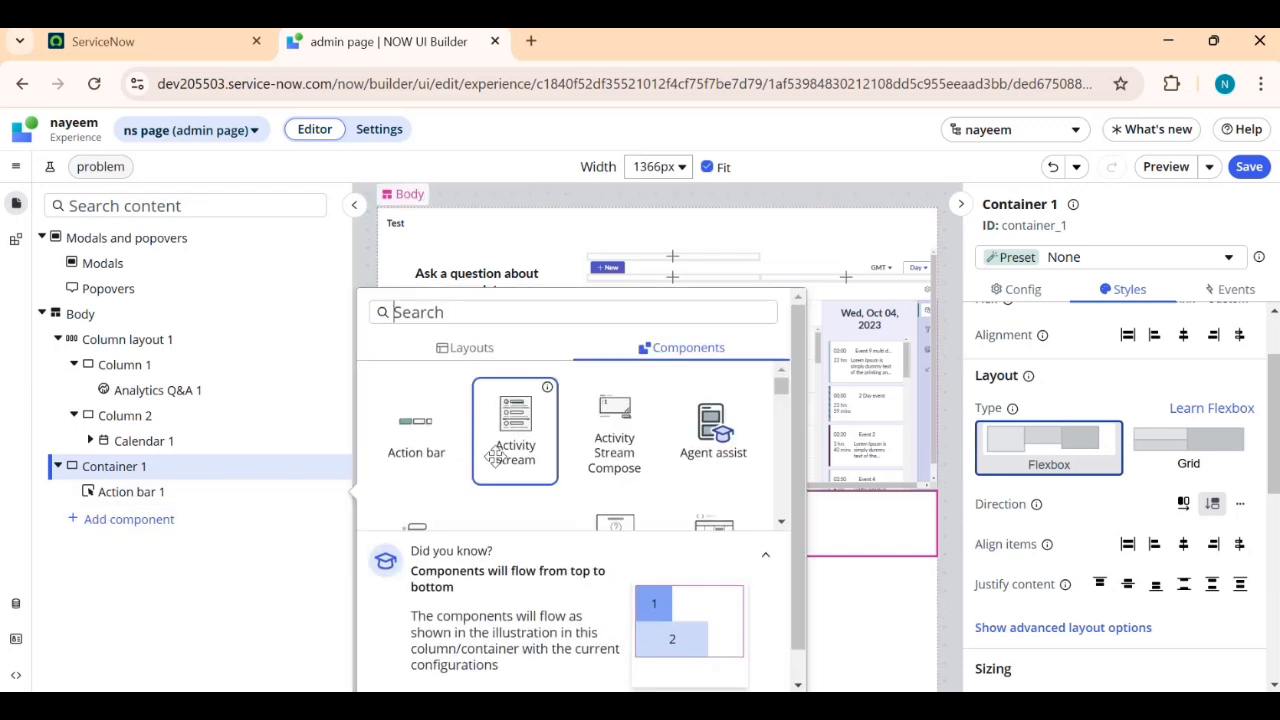
pyautogui.click(515, 452)
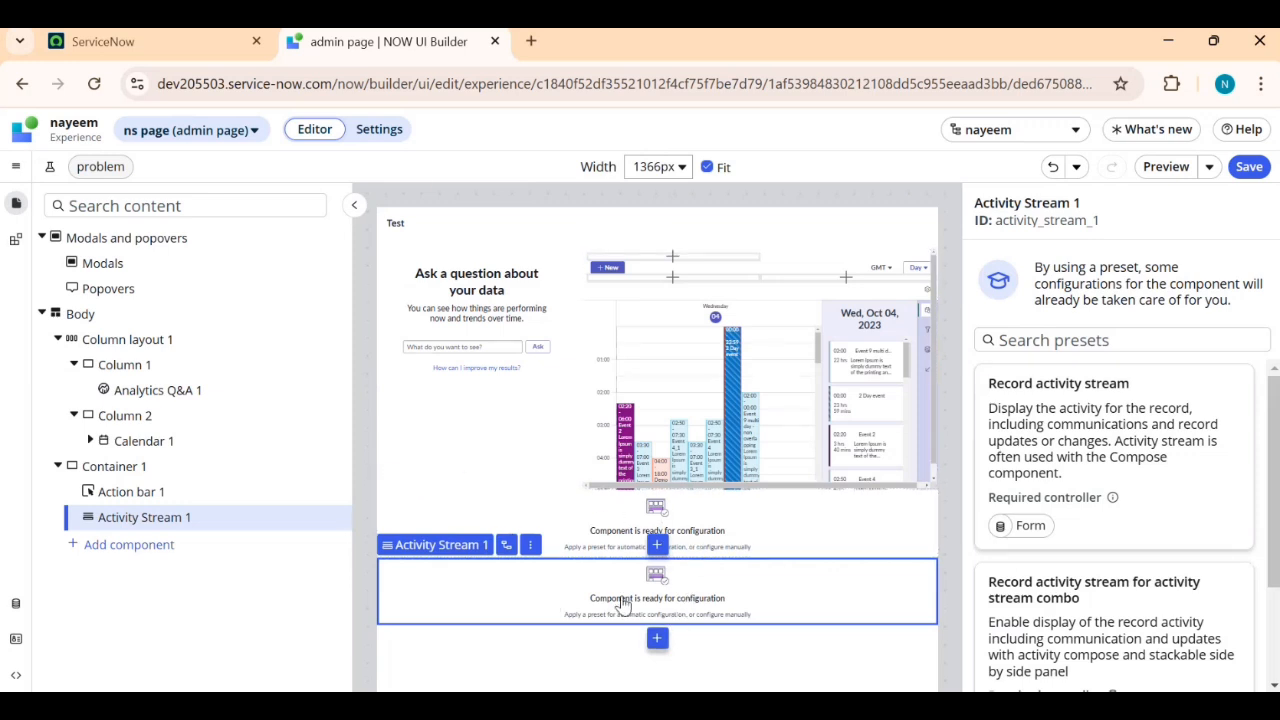
pyautogui.scroll(-3, 1110, 480)
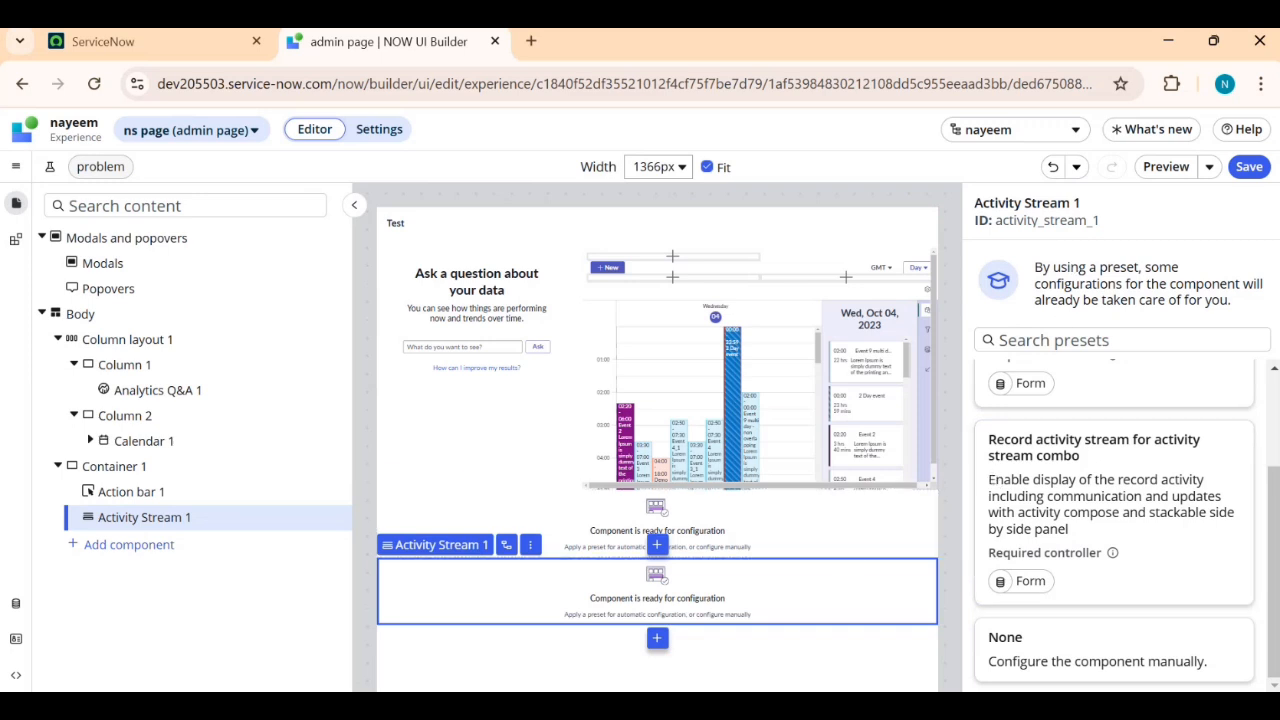
pyautogui.click(1133, 646)
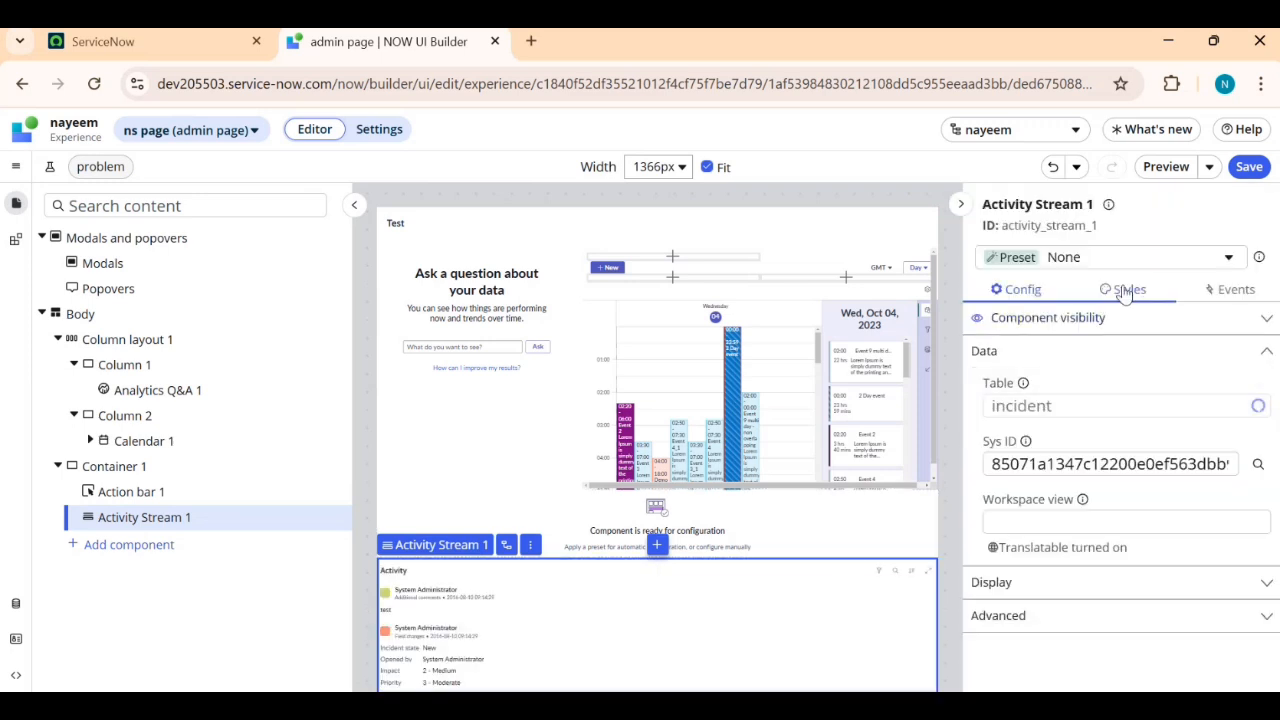
# - Review the style settings of Activity Stream 1 and try its flex-start and flex-end alignments
pyautogui.click(1129, 289)
pyautogui.scroll(-3, 1114, 545)
pyautogui.scroll(-1, 1114, 545)
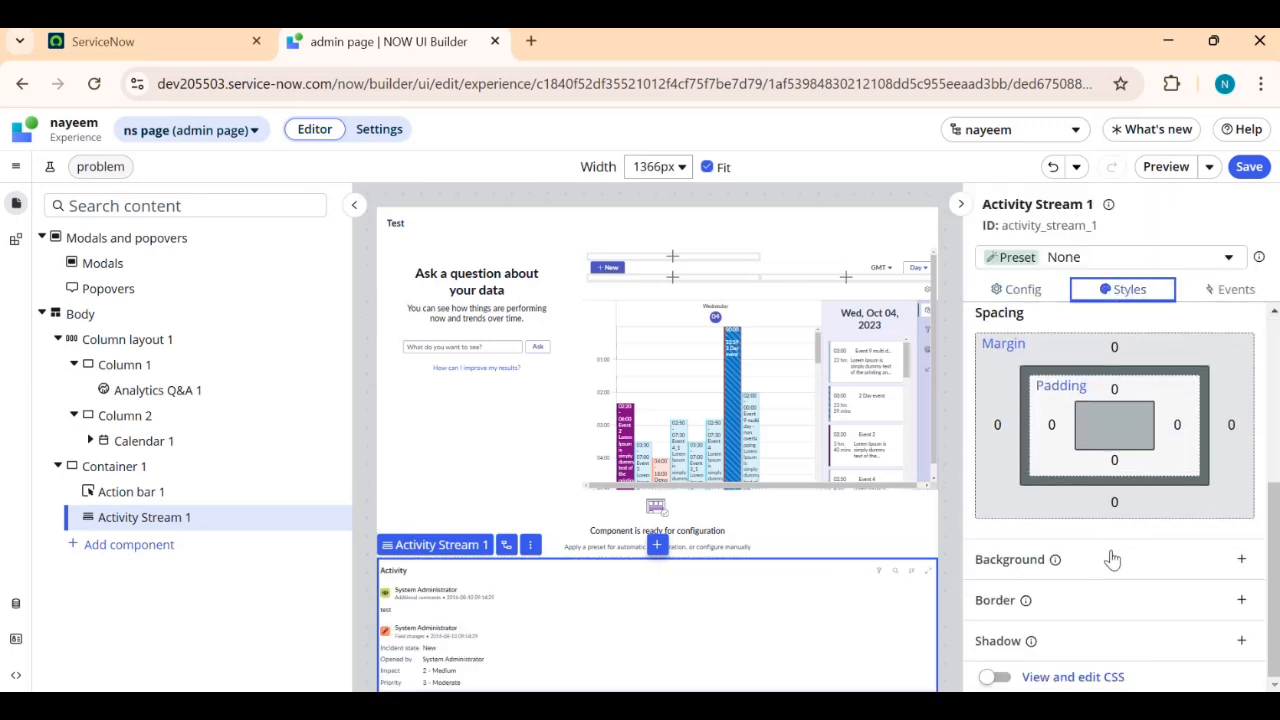
pyautogui.scroll(10, 1114, 557)
pyautogui.scroll(1, 1080, 446)
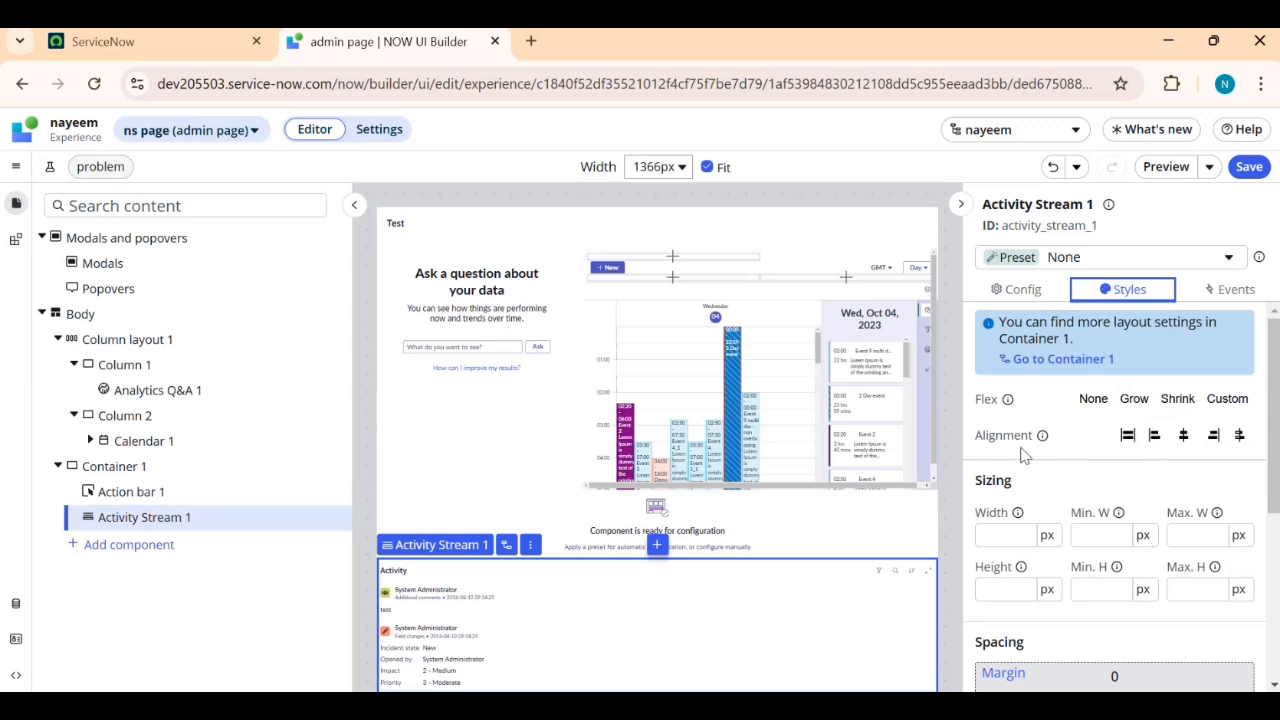
pyautogui.click(1154, 436)
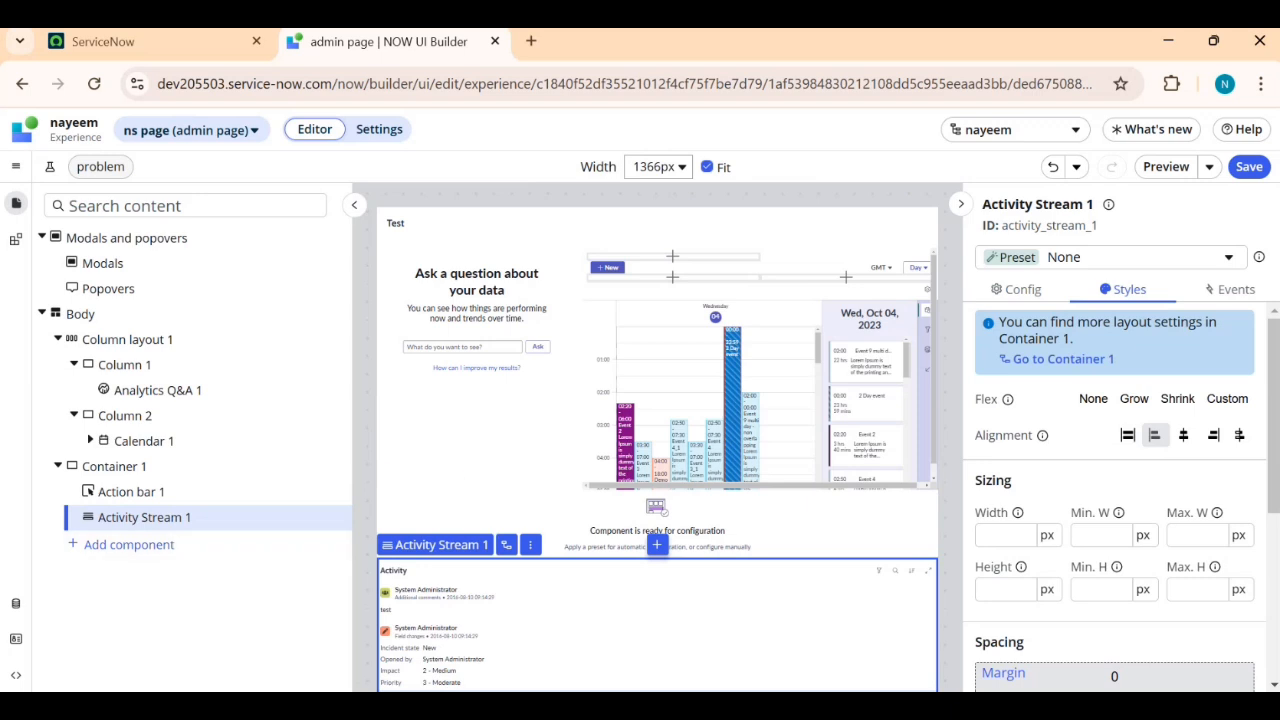
pyautogui.click(1215, 437)
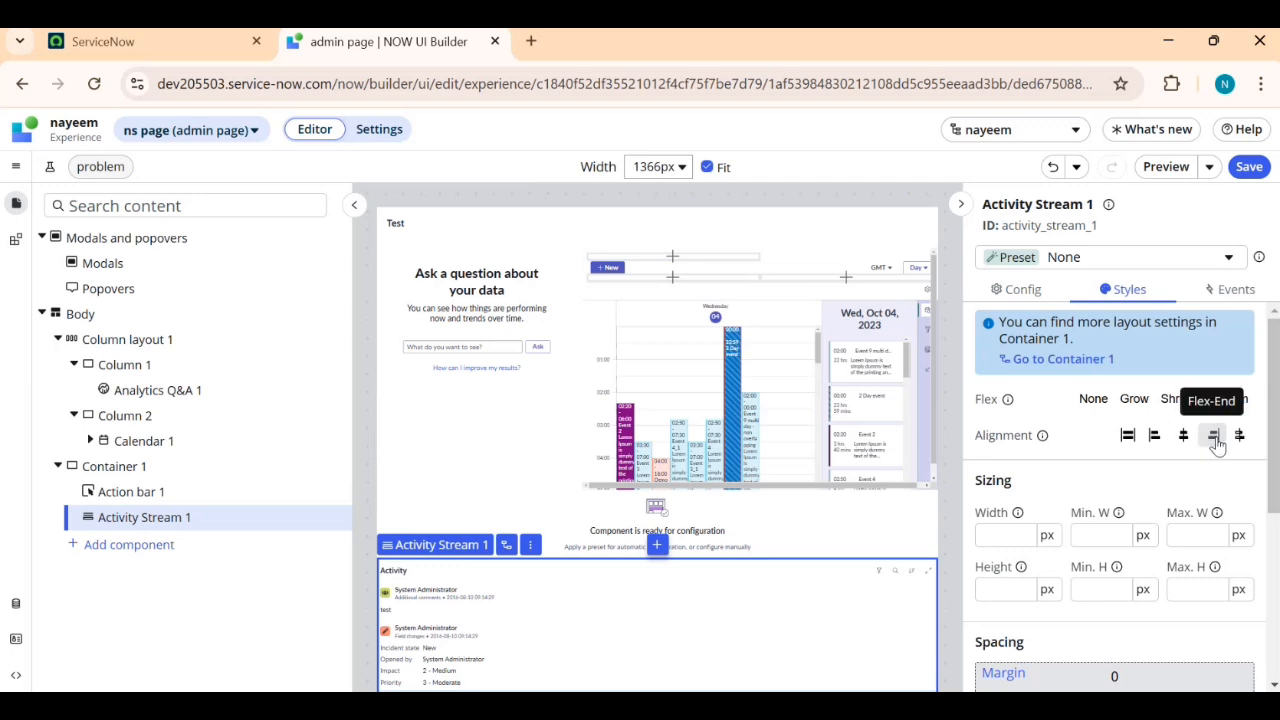
# - Apply the None preset to Action bar 1 in Container 1 for manual configuration
pyautogui.click(764, 533)
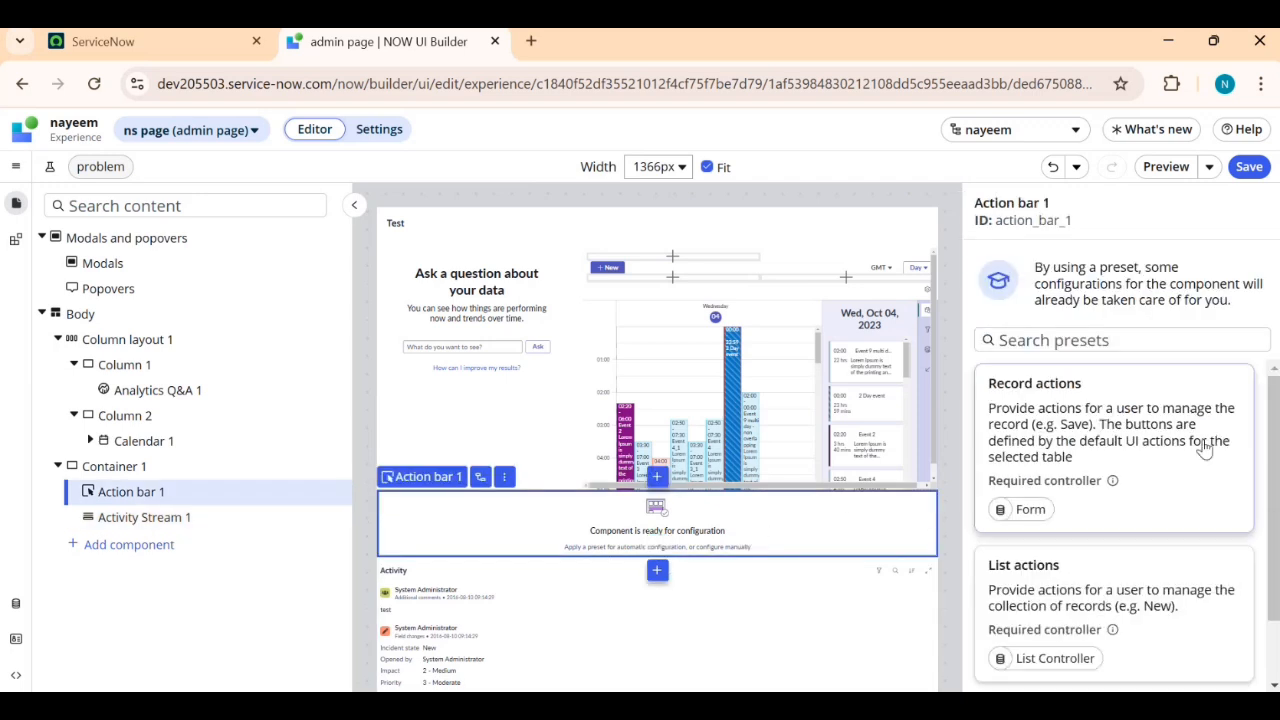
pyautogui.scroll(-2, 1140, 430)
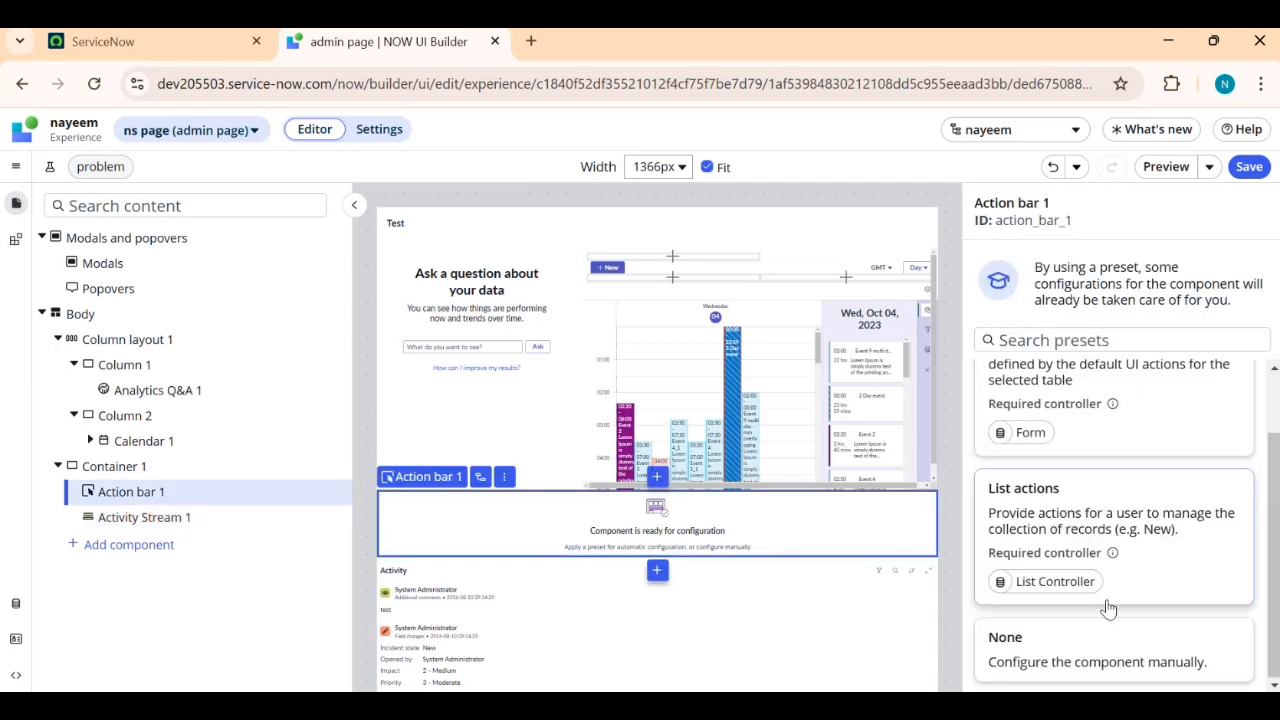
pyautogui.click(1085, 645)
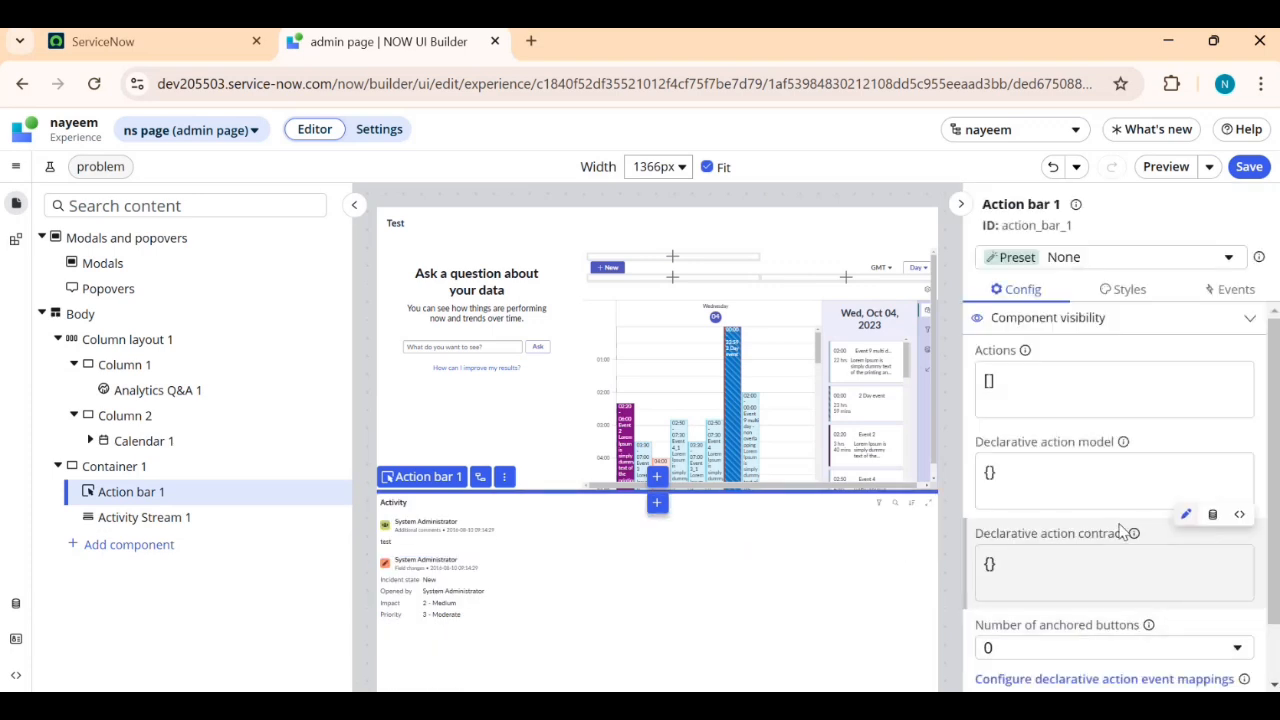
# - Try the center and flex-end alignments on Action bar 1, then align it to flex-start
pyautogui.click(1130, 289)
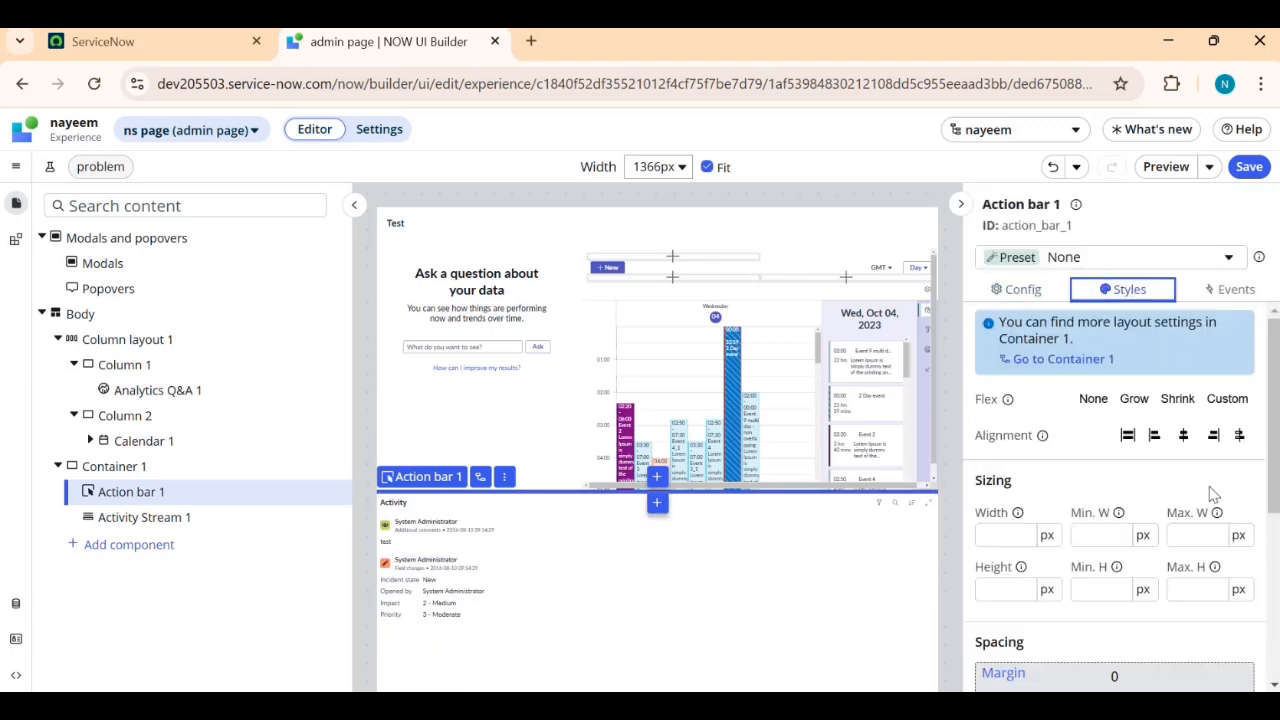
pyautogui.click(1184, 438)
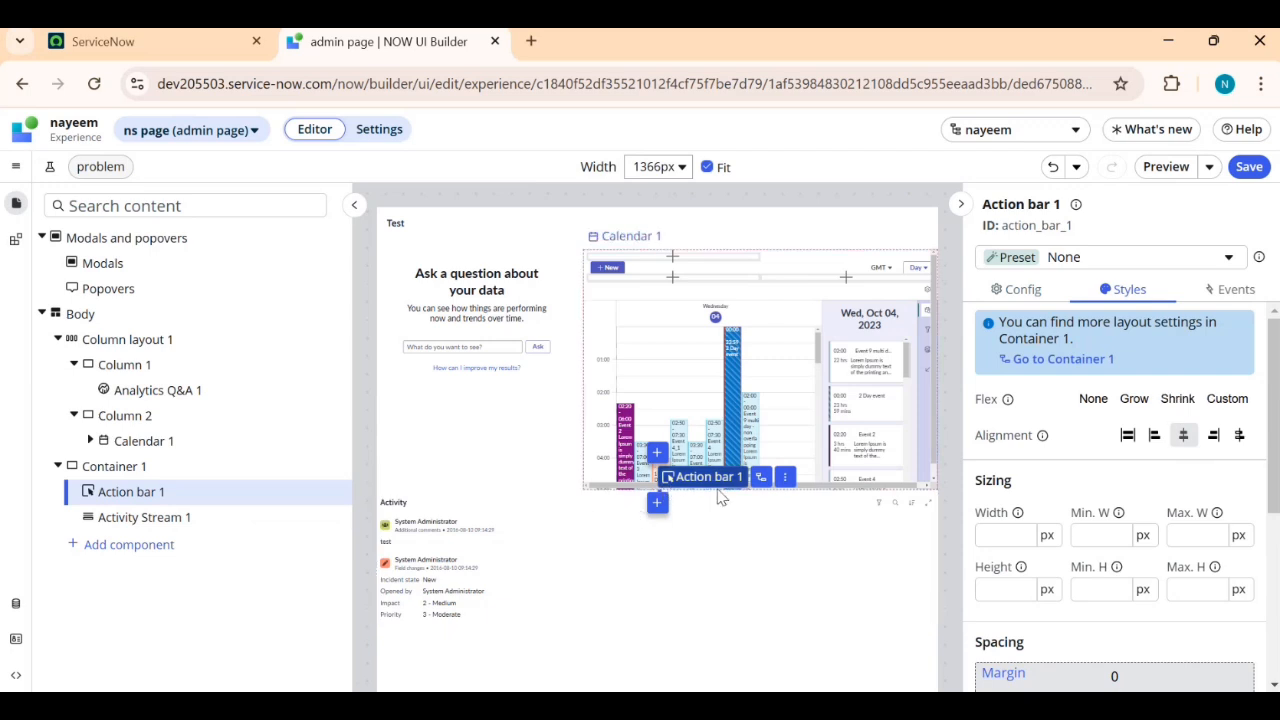
pyautogui.click(1213, 435)
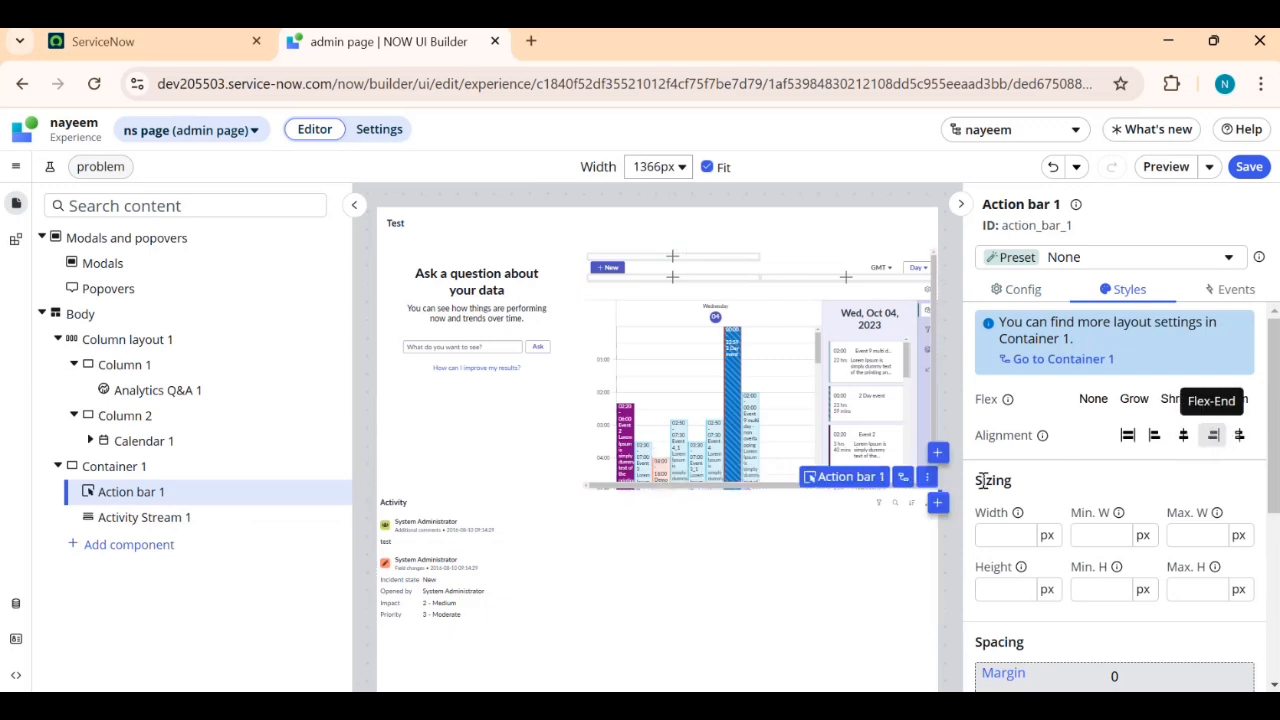
pyautogui.click(1157, 438)
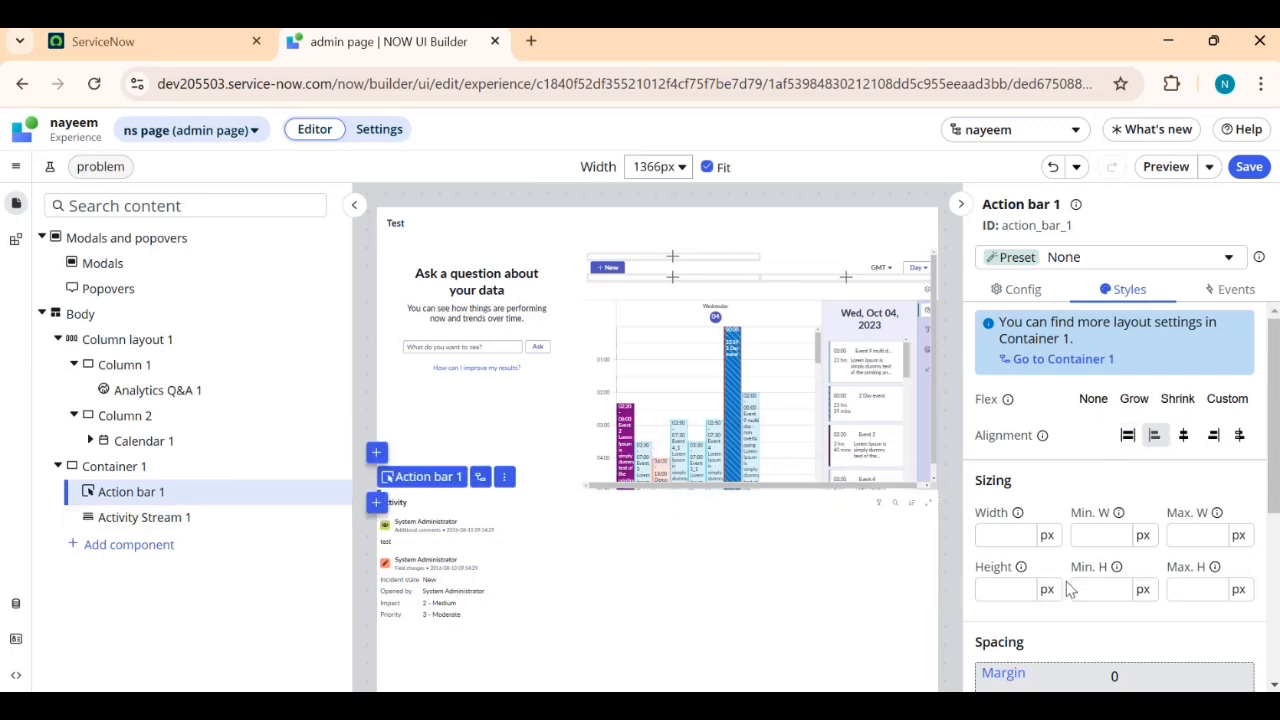
# - Look through the spacing, background, border and shadow styles of Action bar 1 and show its CSS styles
pyautogui.scroll(-2, 1066, 581)
pyautogui.scroll(2, 1050, 472)
pyautogui.scroll(-3, 1137, 615)
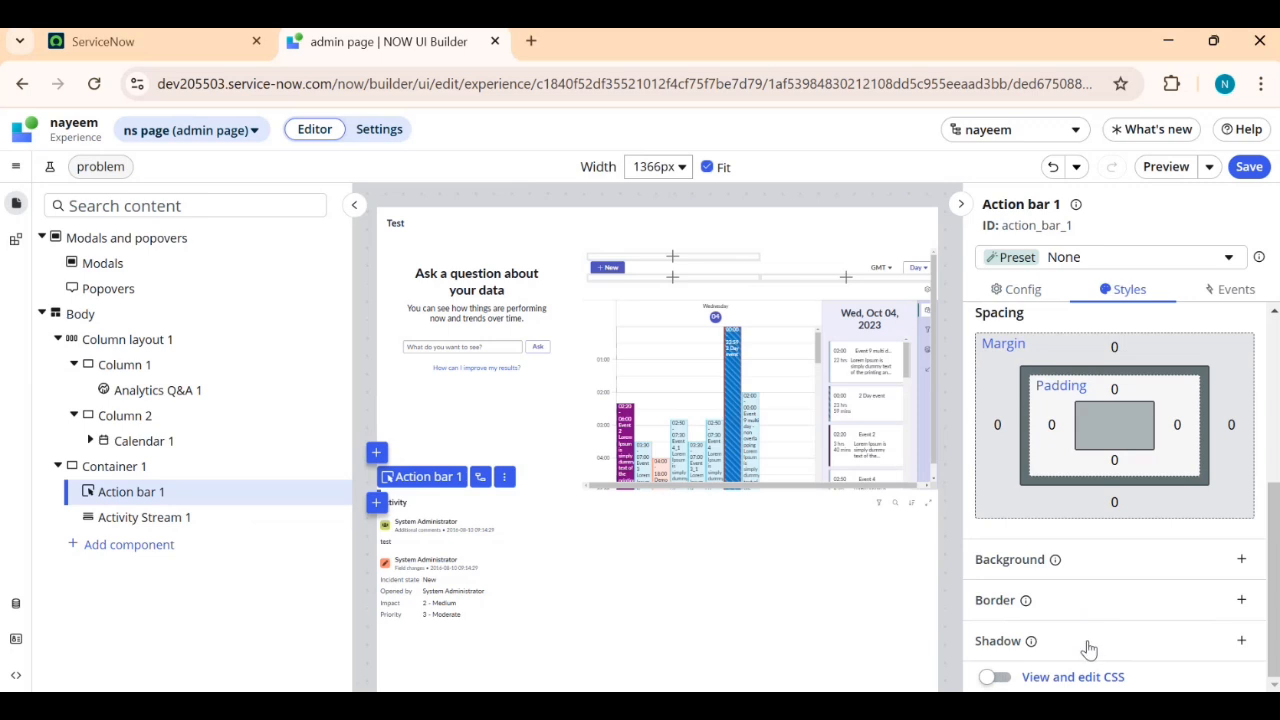
pyautogui.click(995, 677)
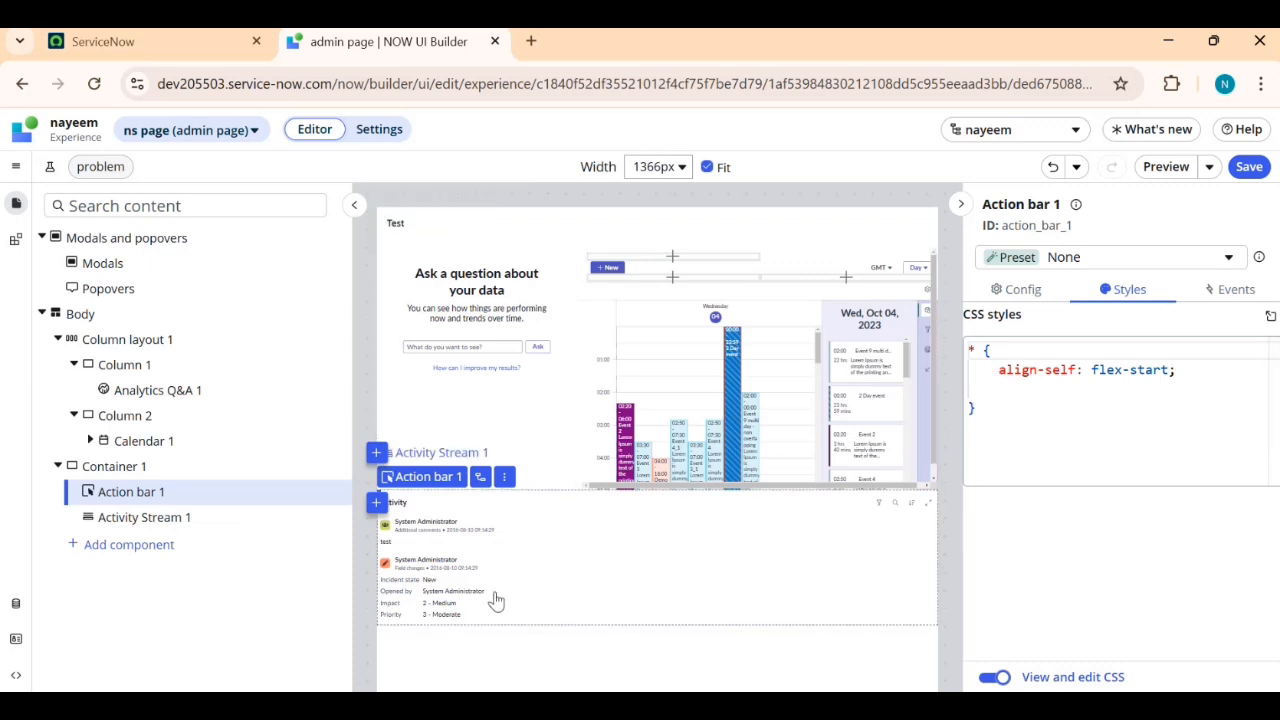
# - Undo the alignment changes made to Action bar 1
pyautogui.click(1053, 167)
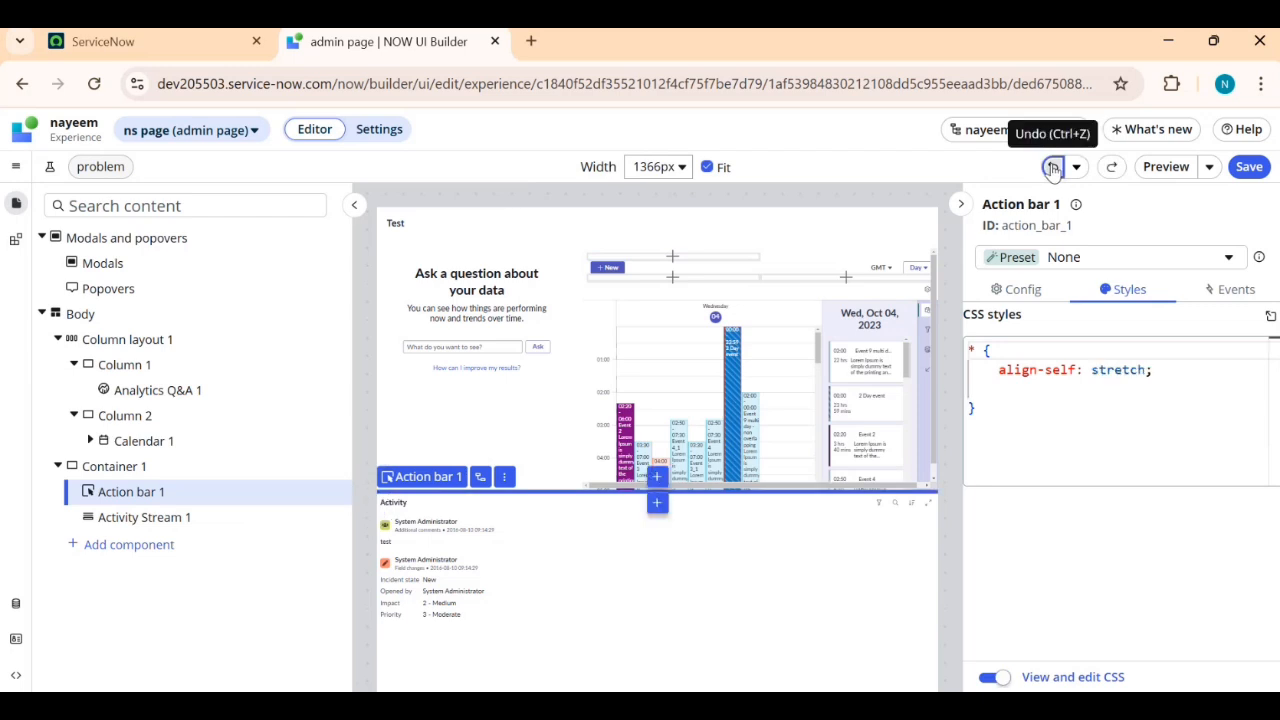
pyautogui.click(1053, 167)
pyautogui.click(1053, 167)
pyautogui.click(1053, 167)
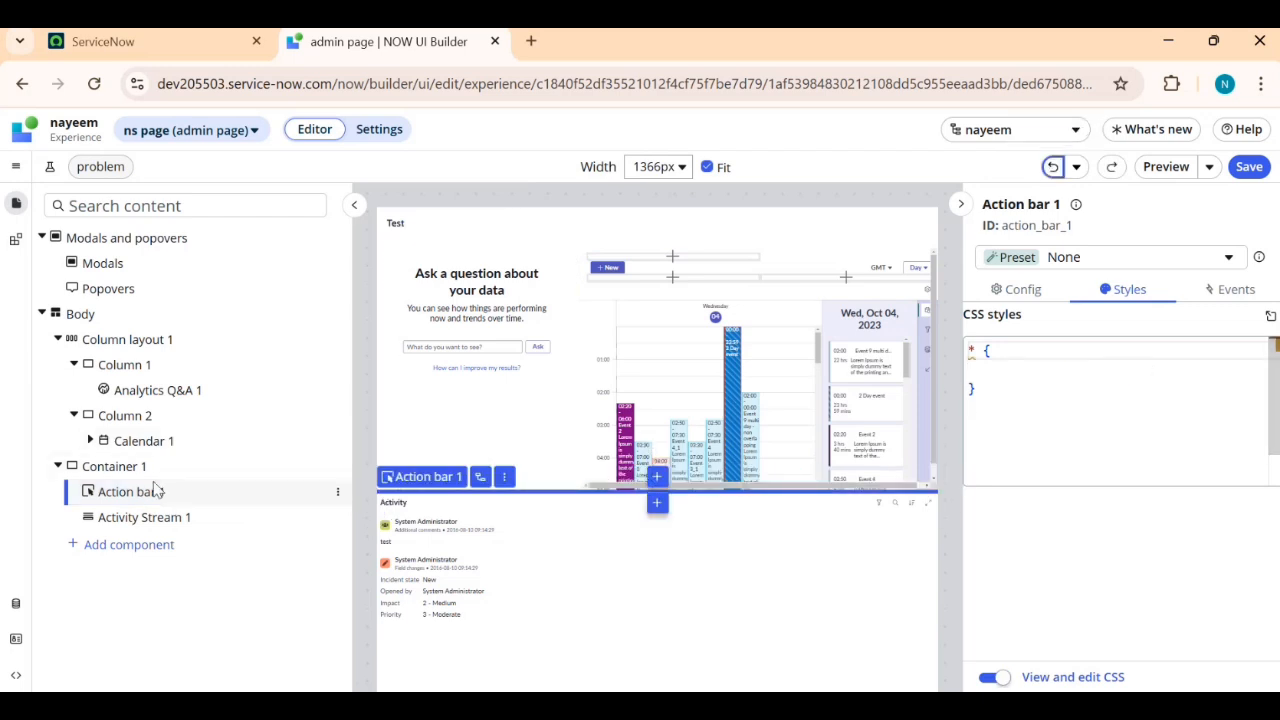
# - Delete Container 1 and Column layout 1 from the page body
pyautogui.click(333, 470)
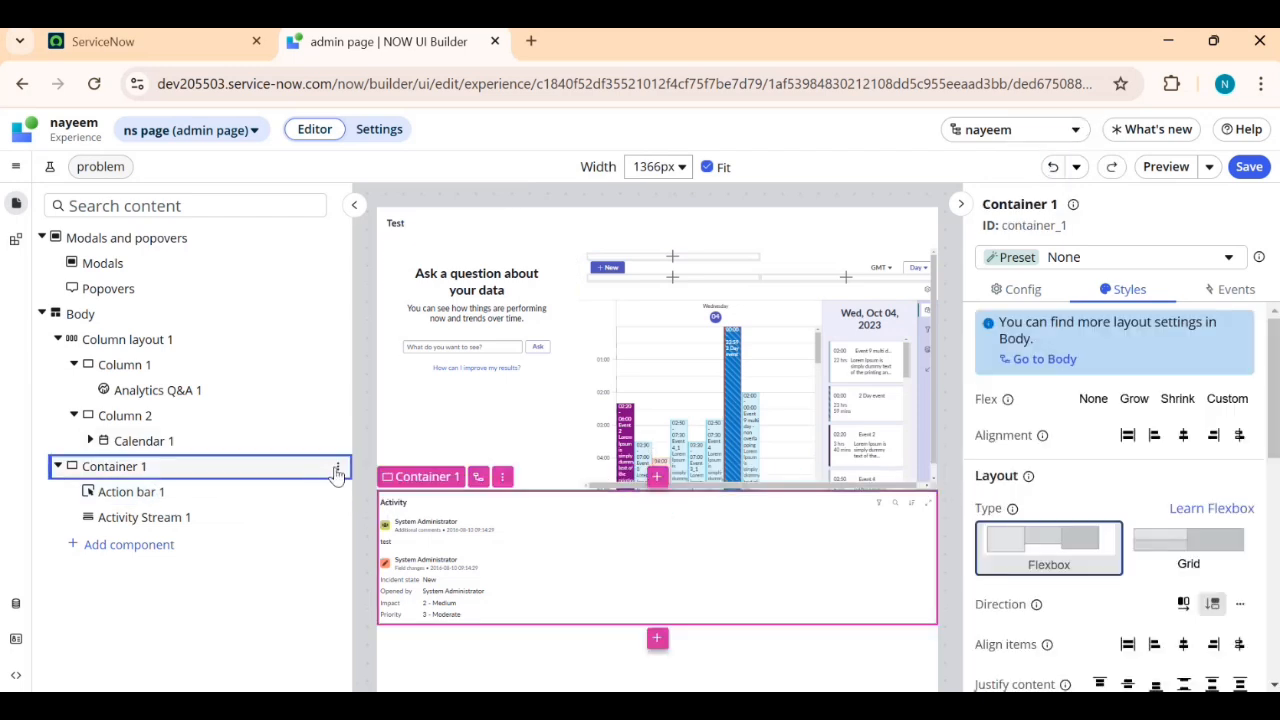
pyautogui.click(336, 468)
pyautogui.click(366, 448)
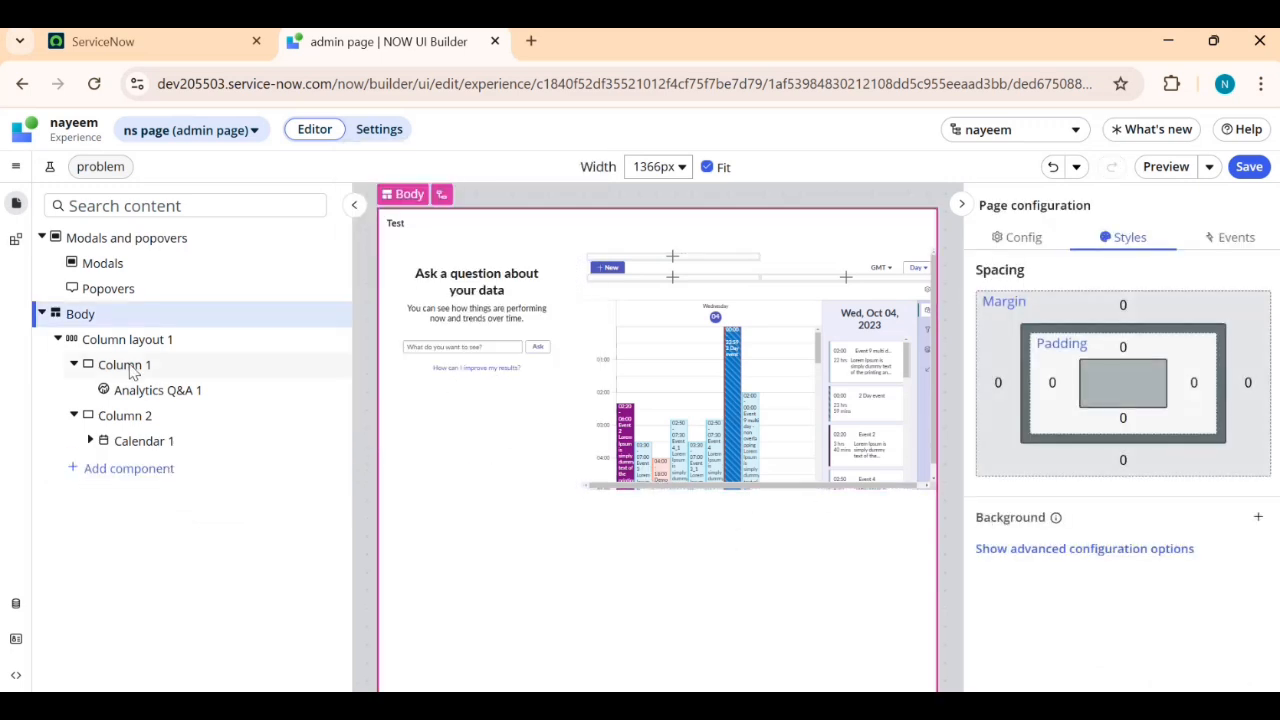
pyautogui.click(334, 341)
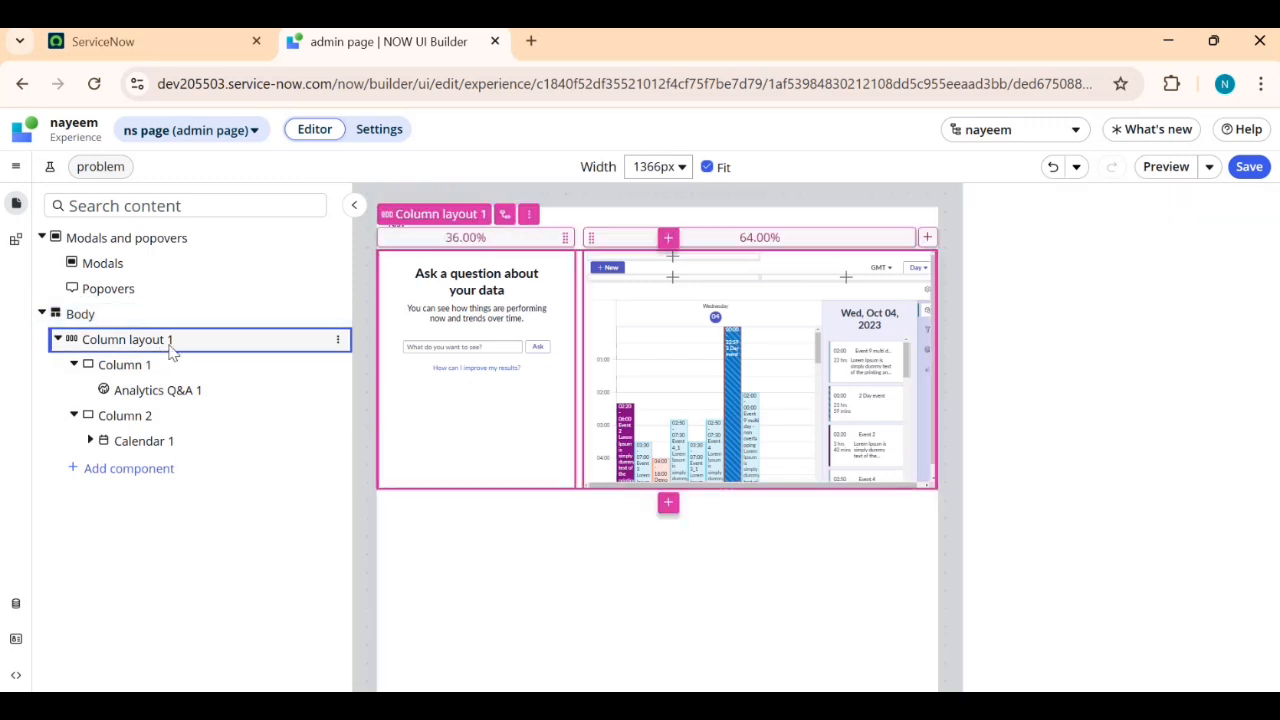
pyautogui.click(337, 342)
pyautogui.click(423, 472)
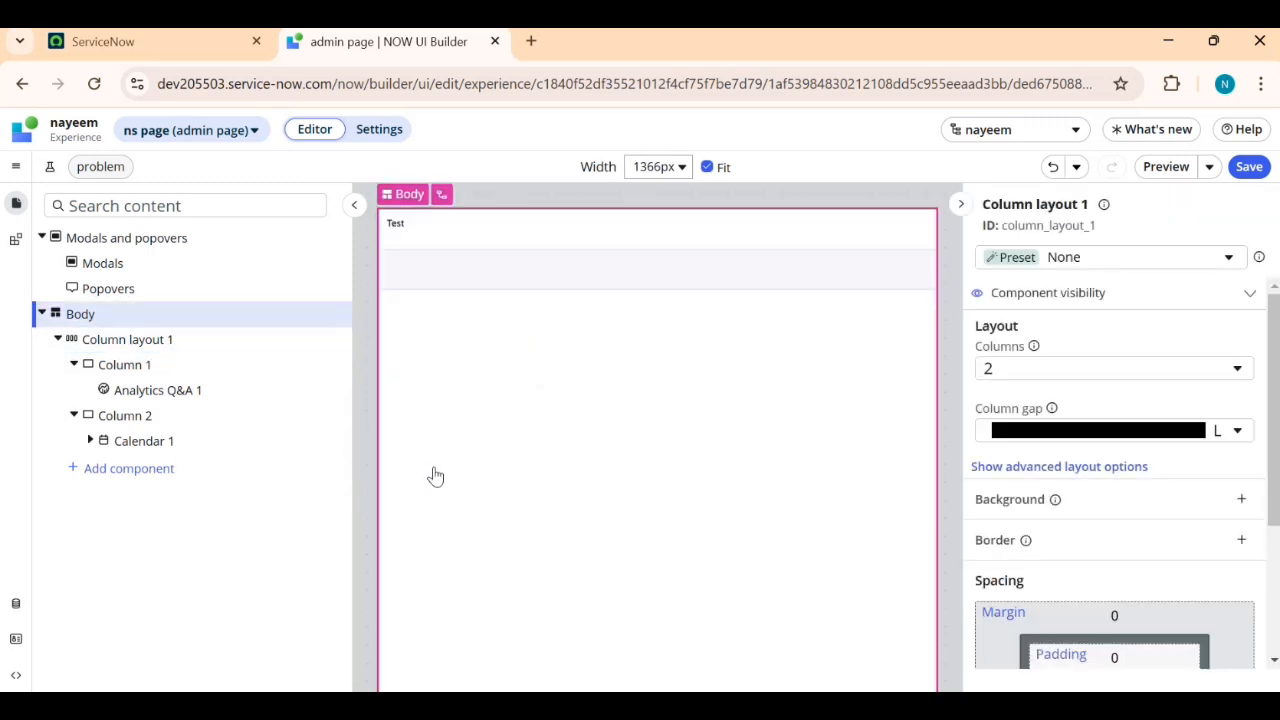
# - Add an advanced Grid layout to the empty page body and apply the None preset to it
pyautogui.click(654, 272)
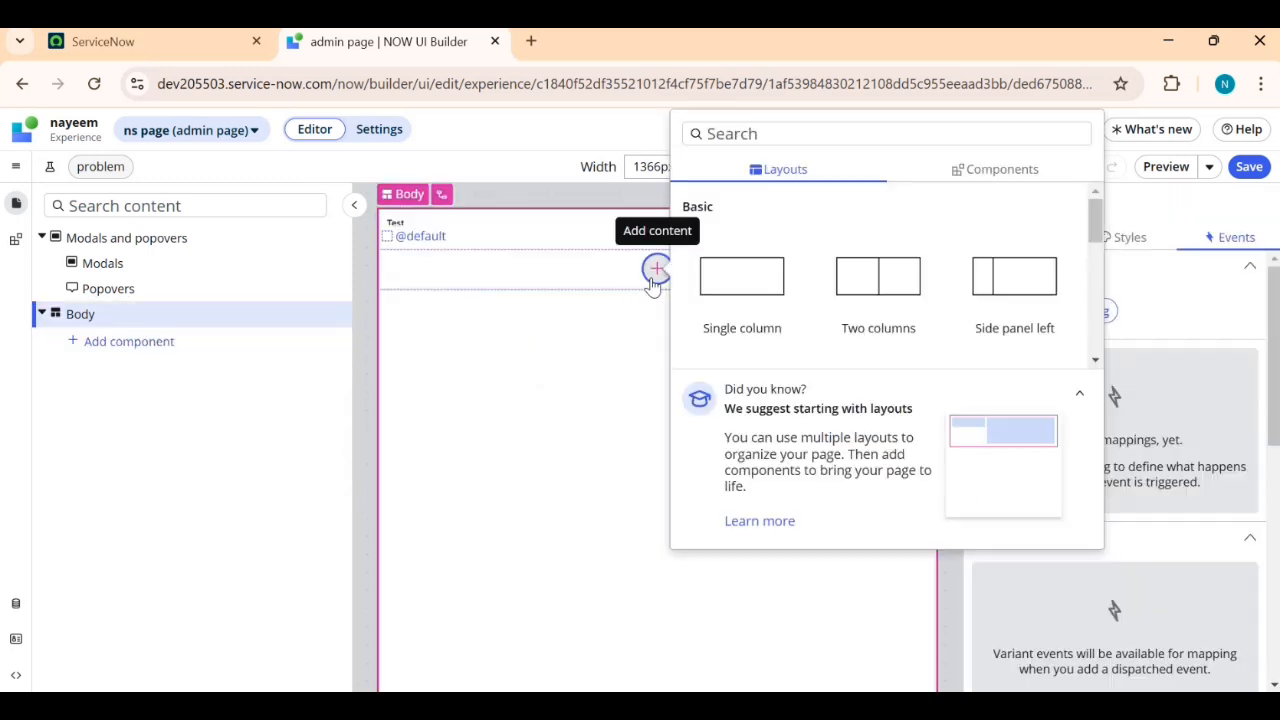
pyautogui.scroll(-5, 890, 330)
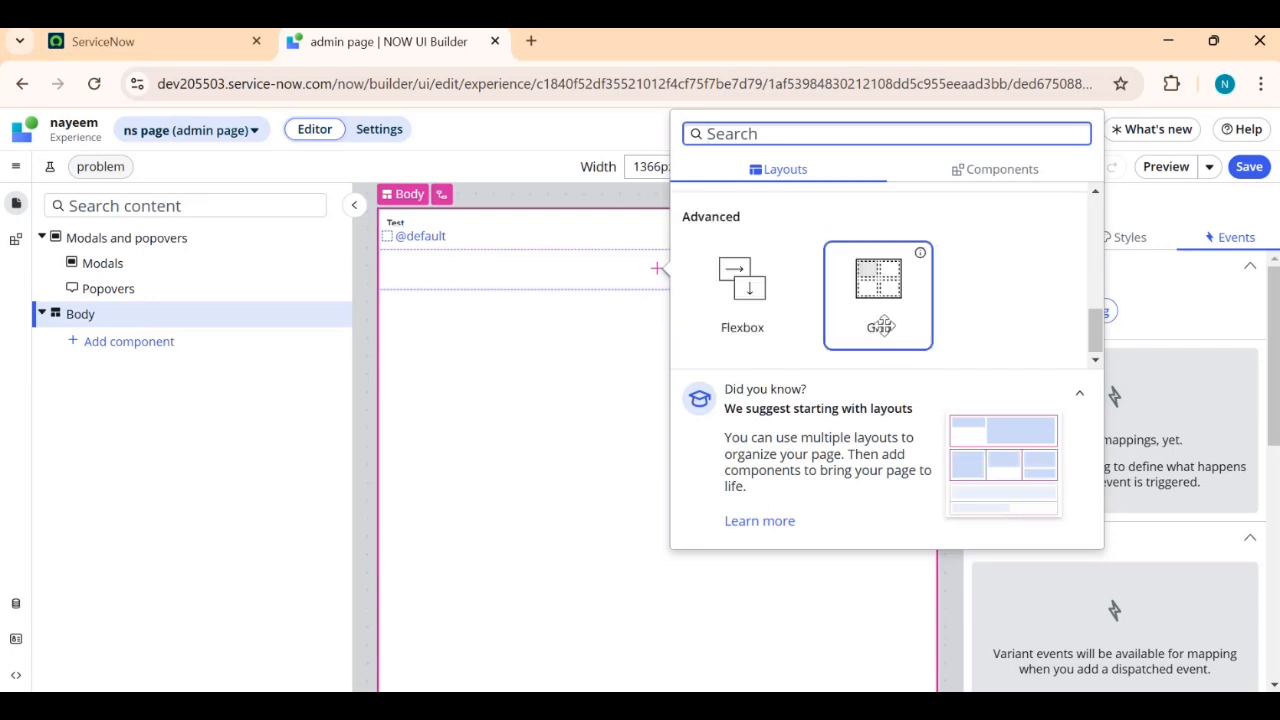
pyautogui.click(880, 318)
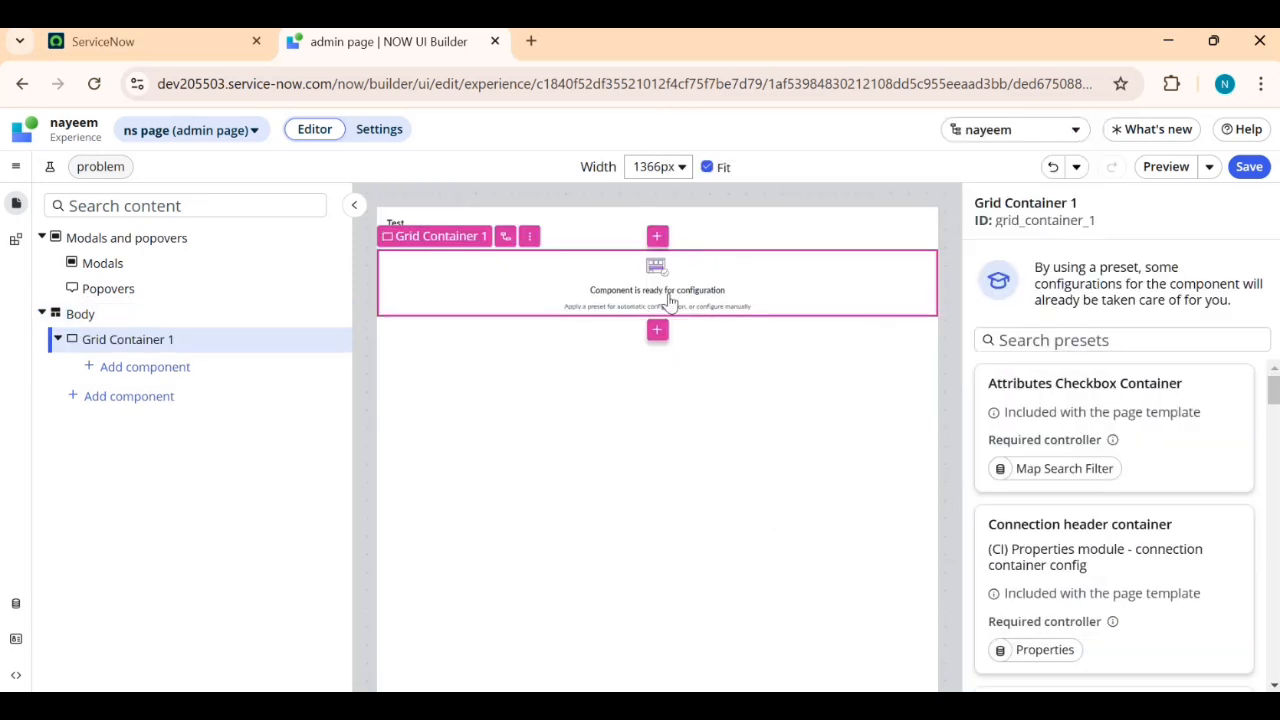
pyautogui.scroll(-10, 1160, 590)
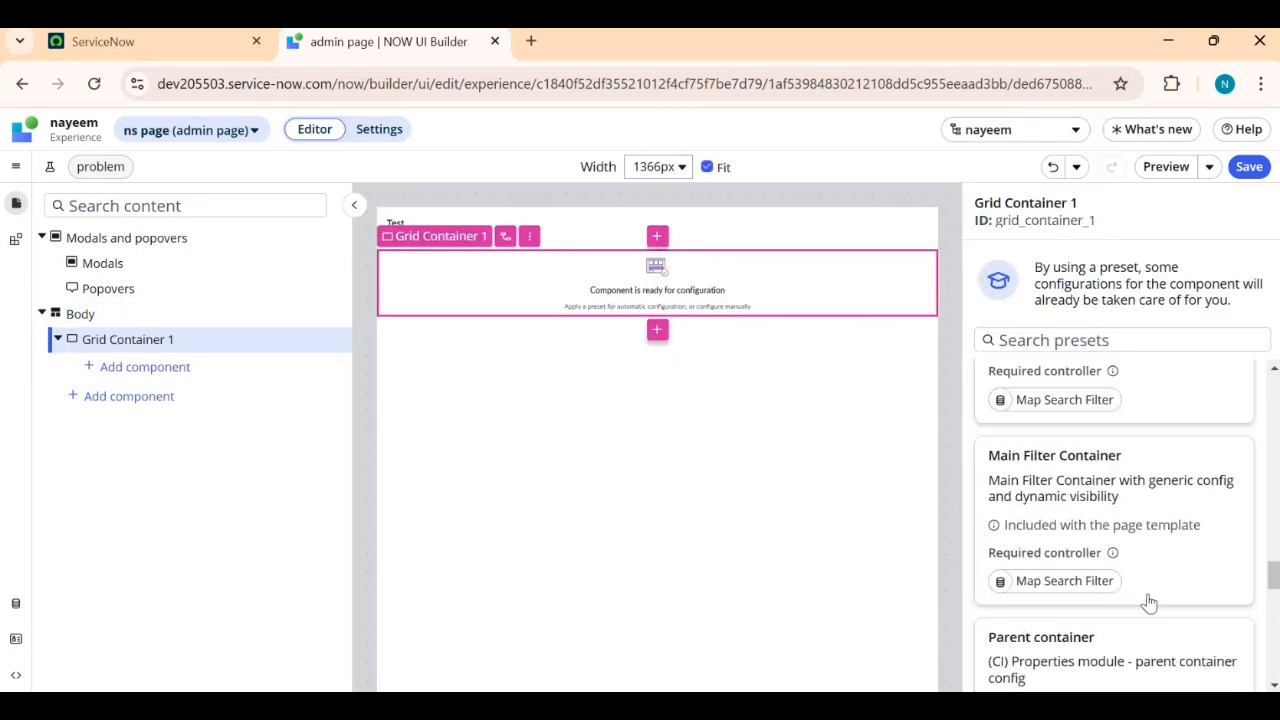
pyautogui.scroll(-5, 1145, 610)
pyautogui.click(1086, 662)
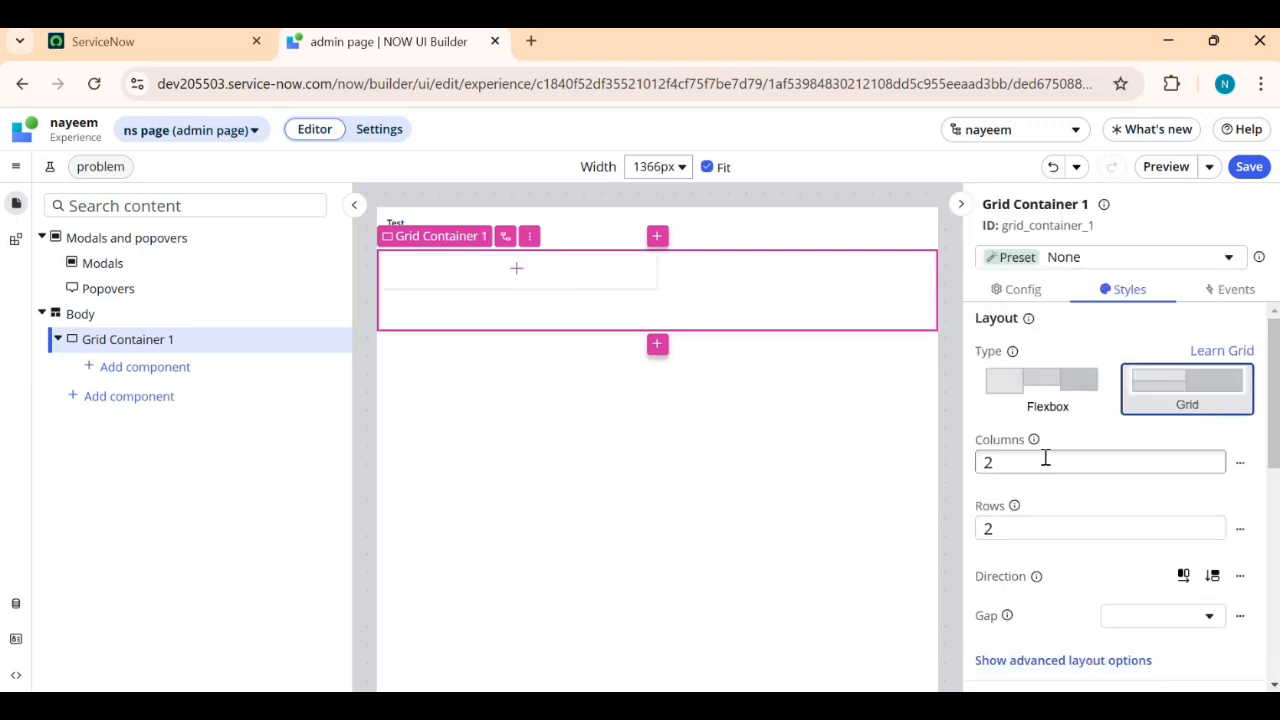
# - Add one column to Grid Container 1 so that it has 3 columns
pyautogui.click(1240, 463)
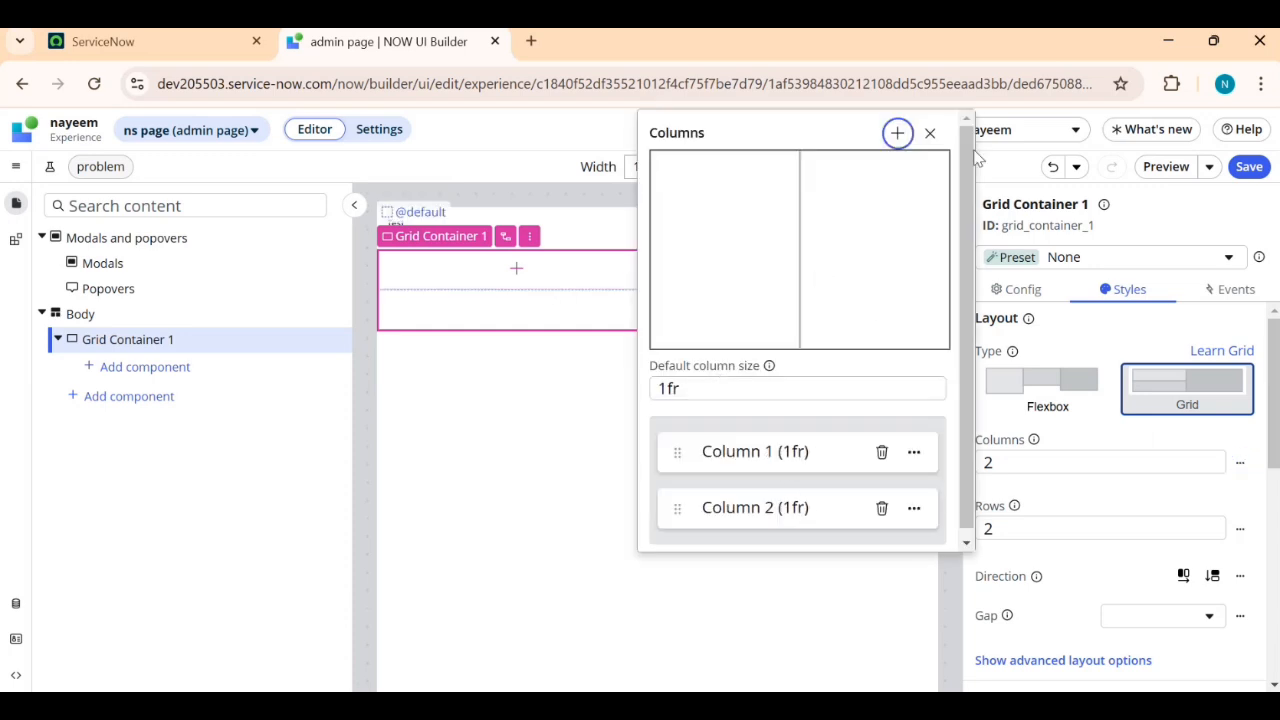
pyautogui.click(898, 134)
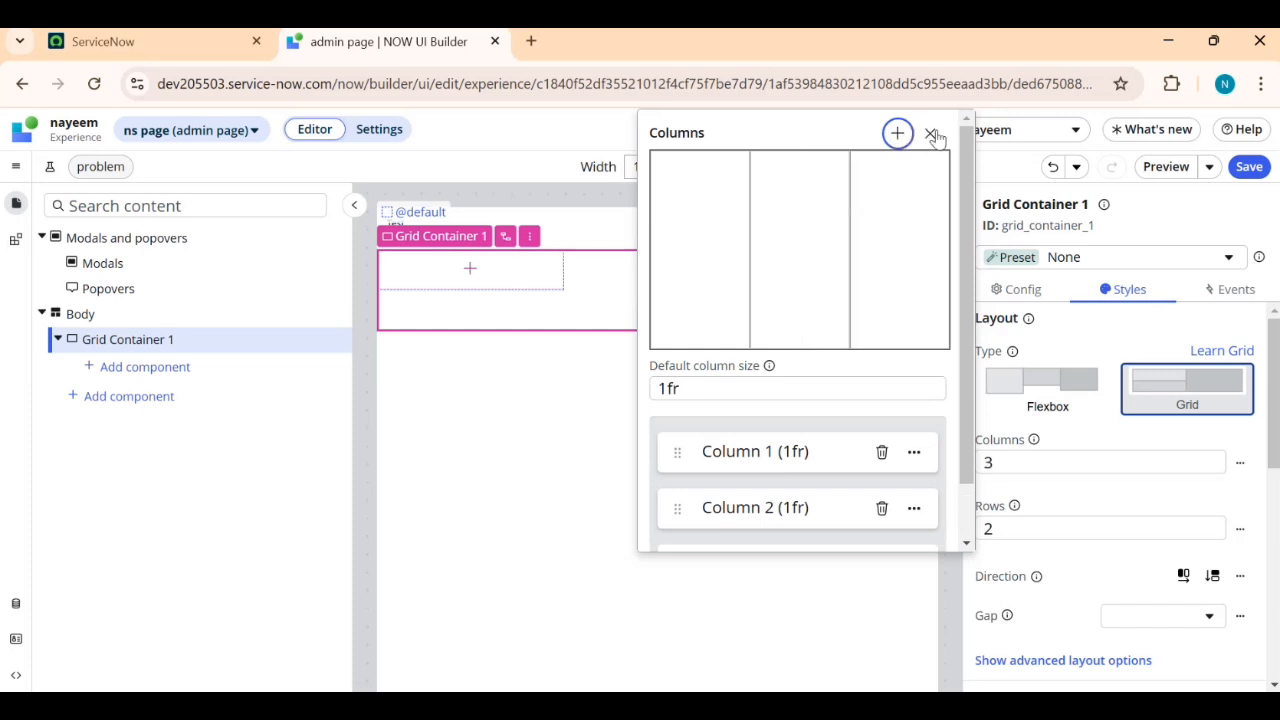
pyautogui.click(930, 134)
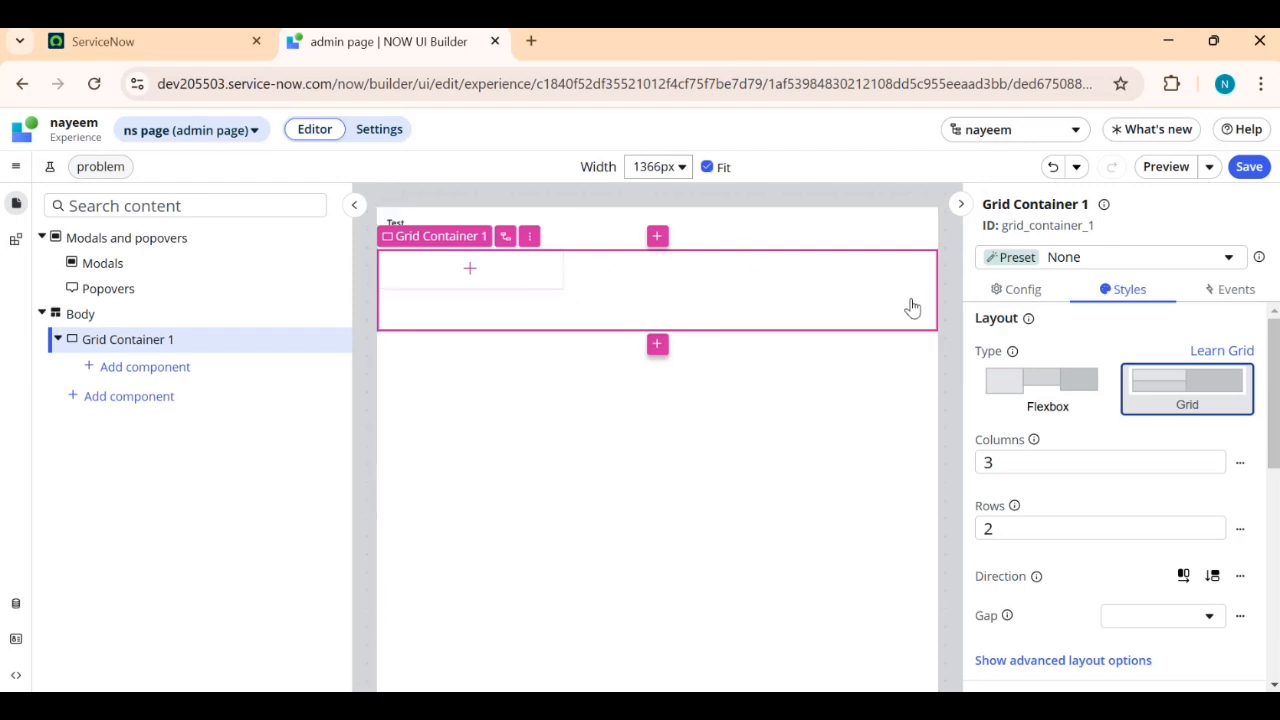
# - Add three rows to Grid Container 1 so that it has 5 rows
pyautogui.click(1240, 529)
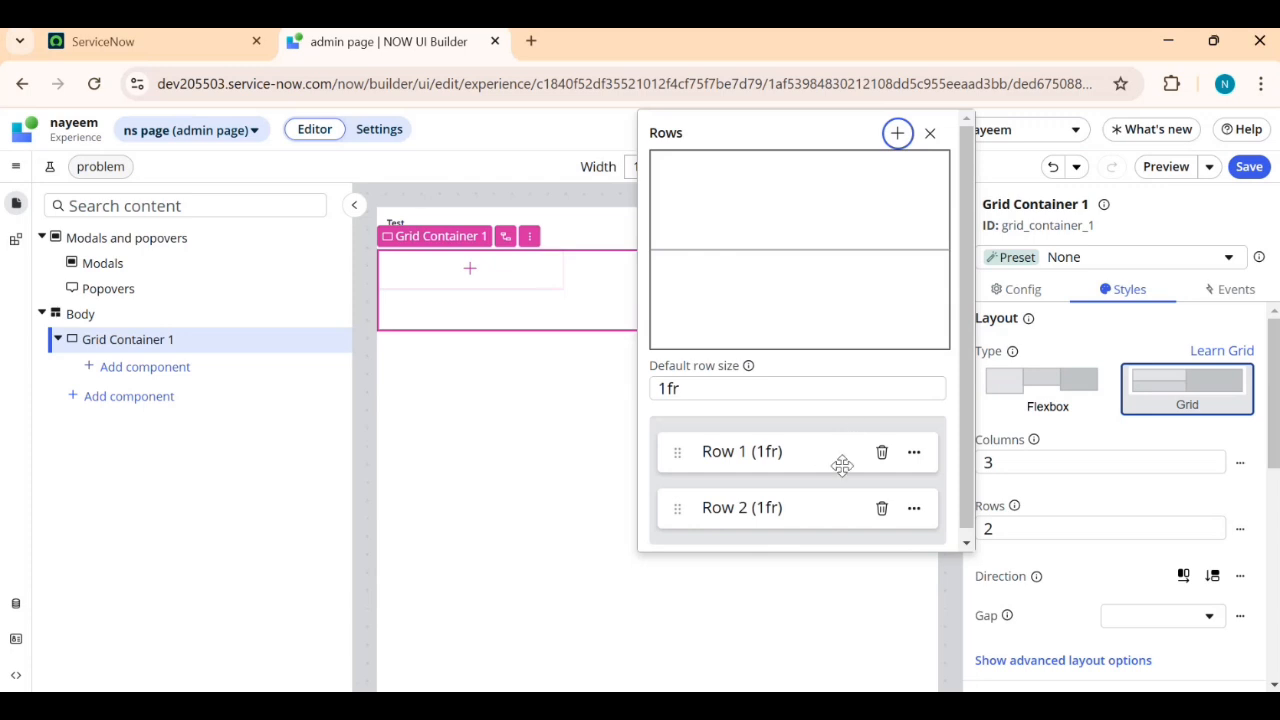
pyautogui.click(897, 134)
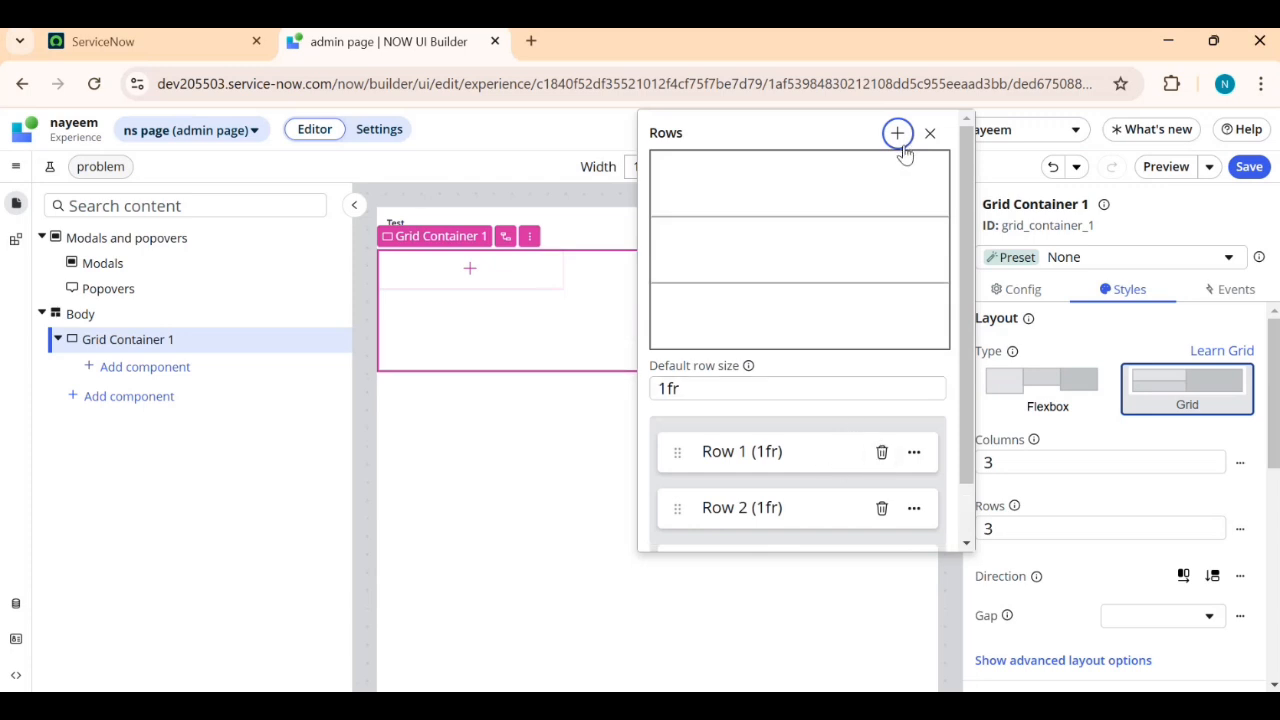
pyautogui.click(897, 134)
pyautogui.click(897, 134)
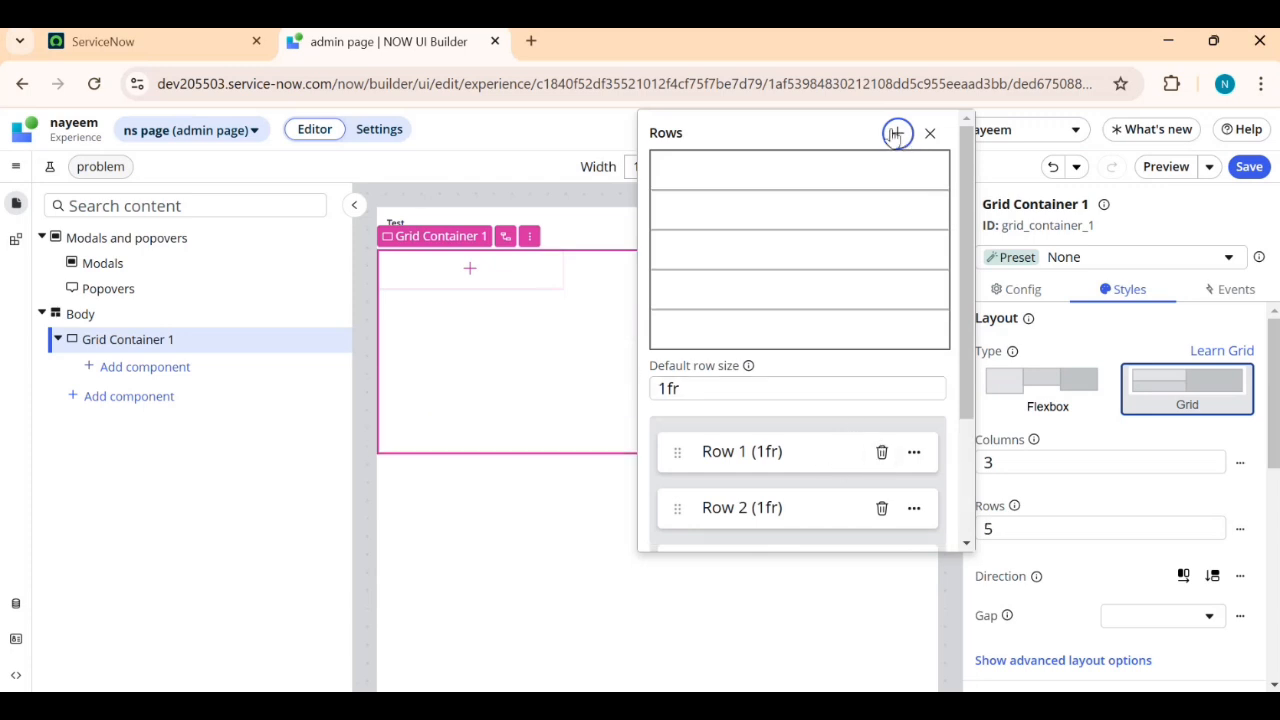
# - Add two more rows to Grid Container 1 so that it has 7 rows
pyautogui.click(897, 134)
pyautogui.click(897, 134)
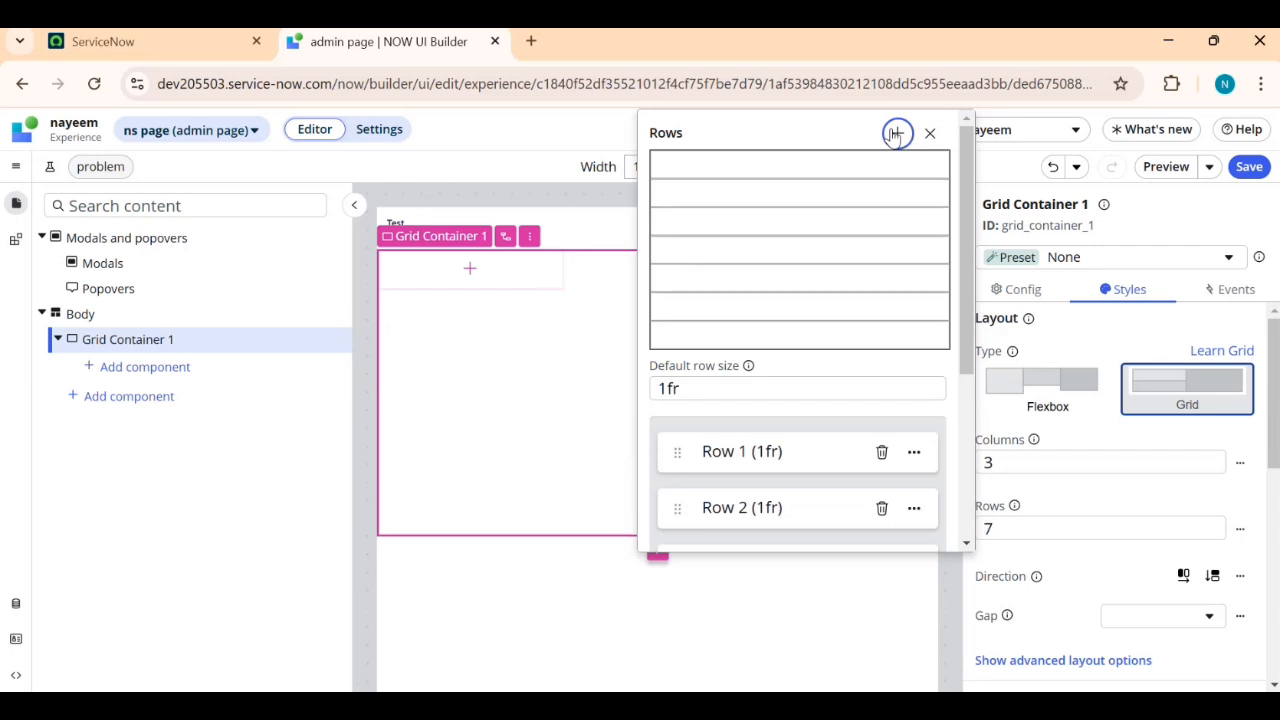
pyautogui.click(930, 133)
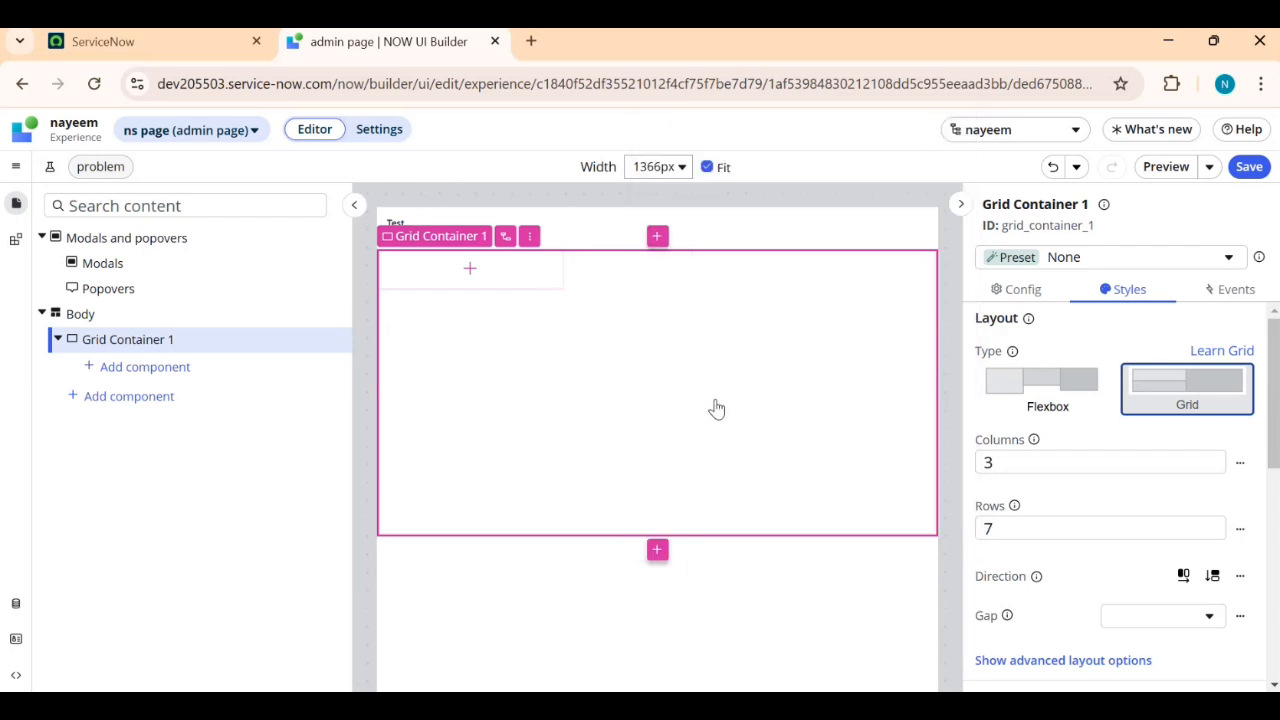
# - Add an Action bar component to the first cell of Grid Container 1
pyautogui.click(469, 268)
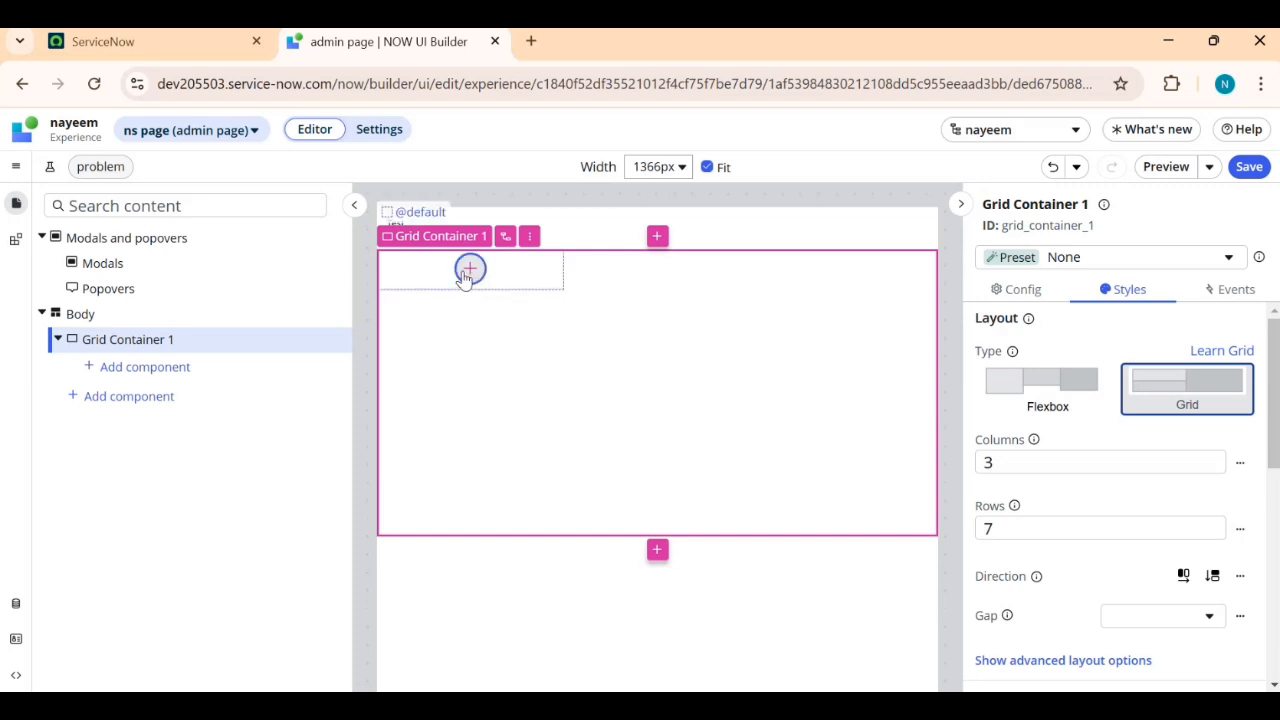
pyautogui.click(542, 250)
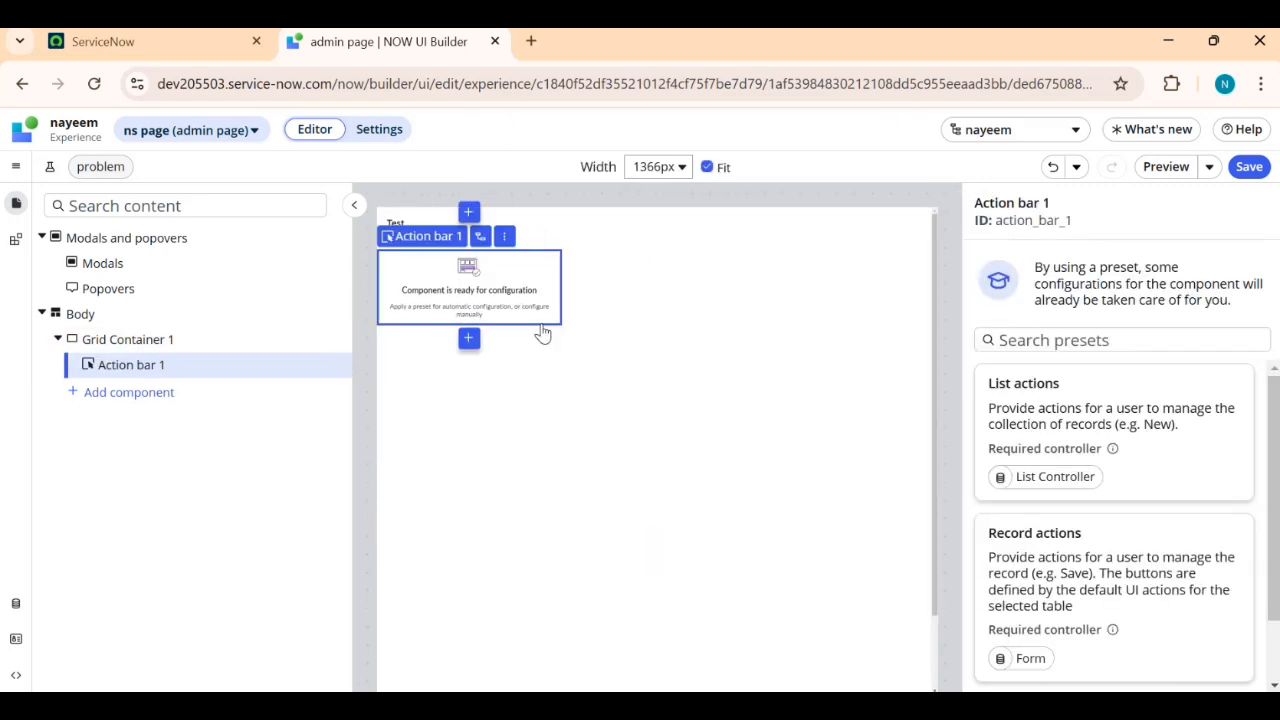
pyautogui.click(478, 346)
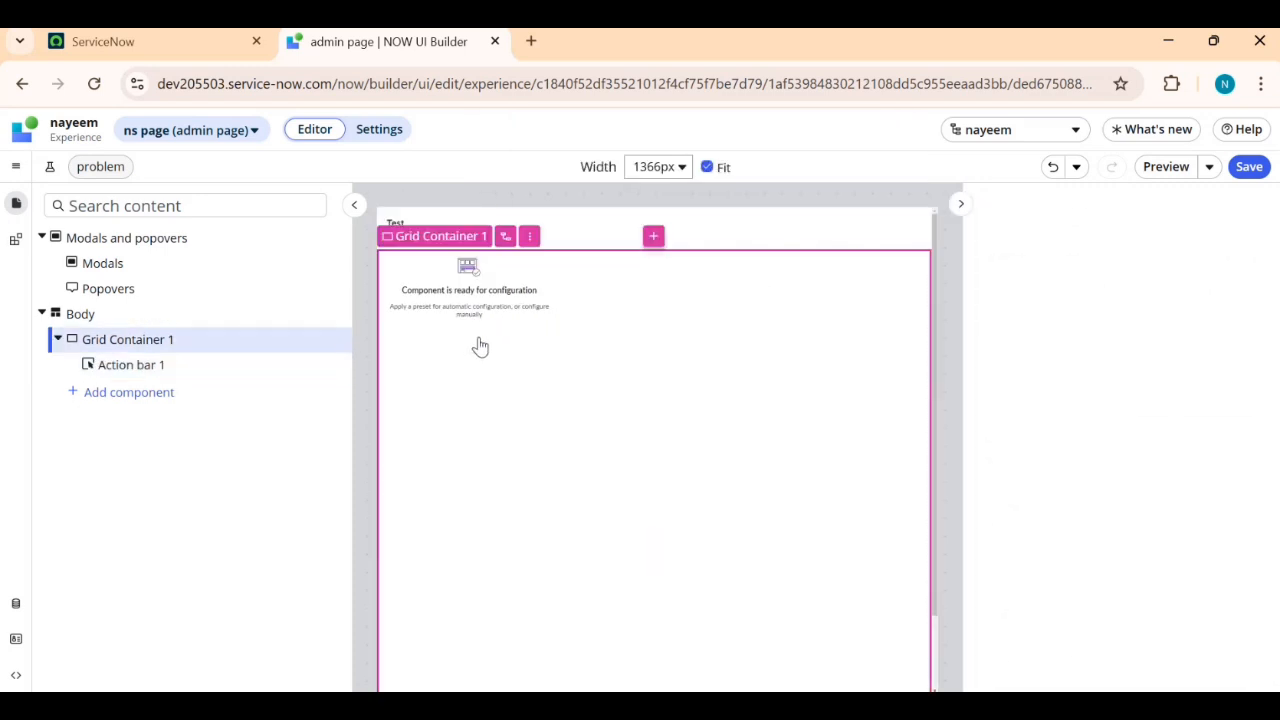
# - Add three Activity Stream Compose components one after another following Action bar 1 in the grid, and save the page
pyautogui.click(527, 303)
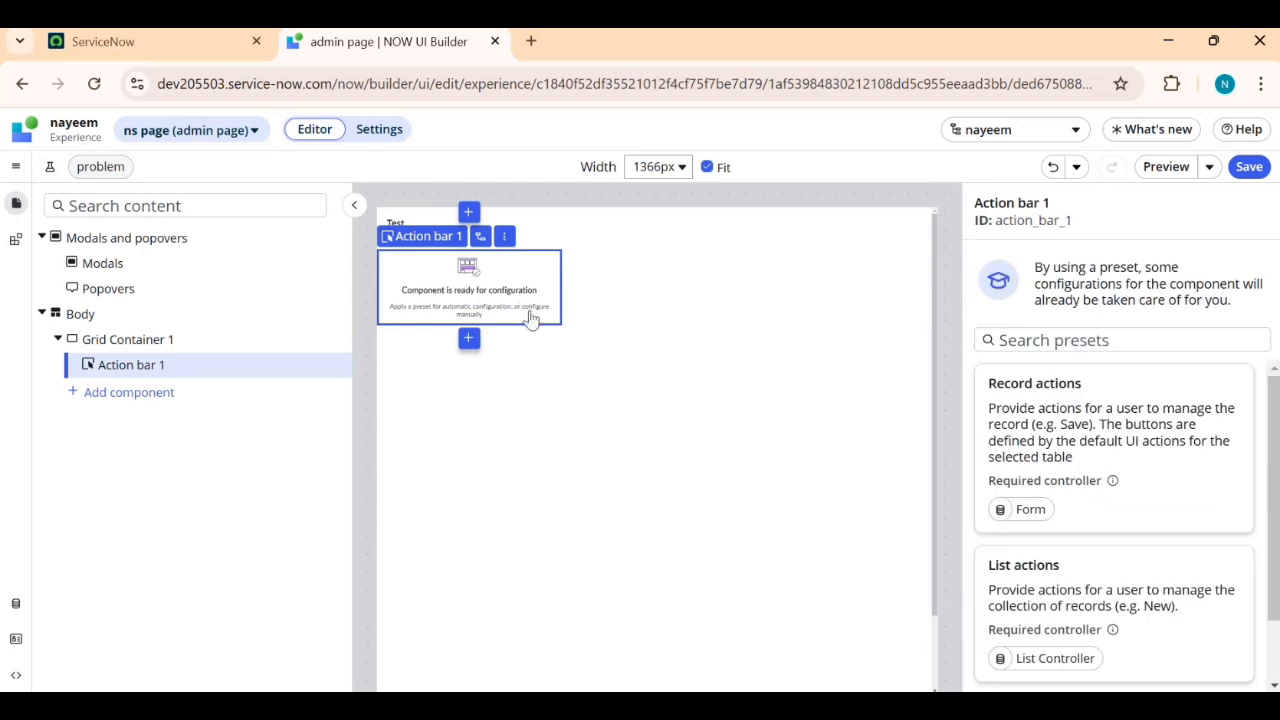
pyautogui.click(469, 340)
pyautogui.click(751, 263)
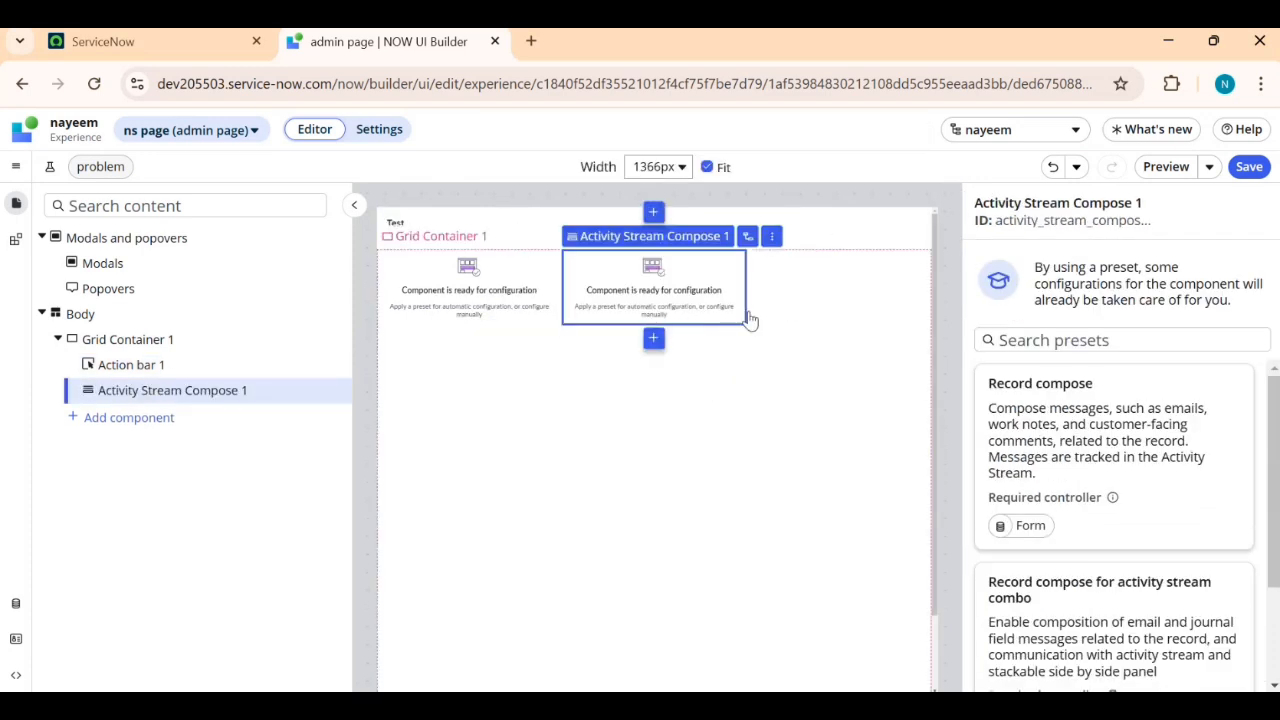
pyautogui.click(653, 337)
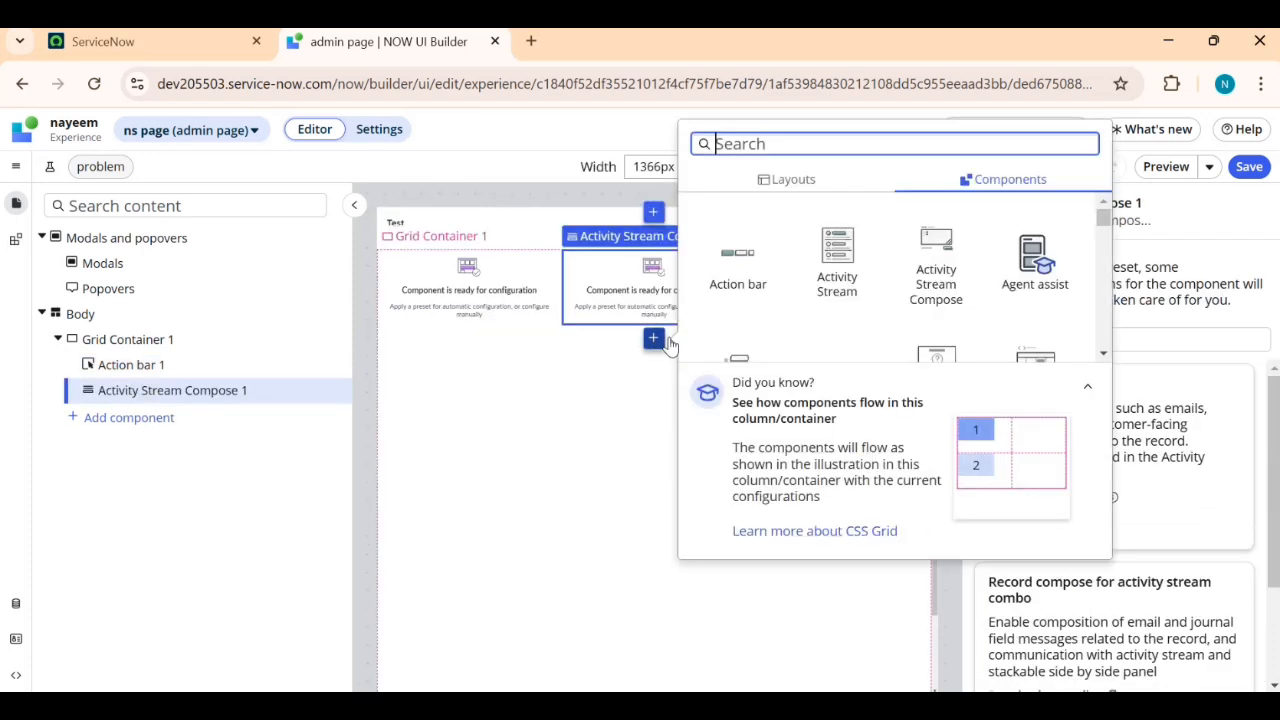
pyautogui.click(937, 279)
pyautogui.click(837, 338)
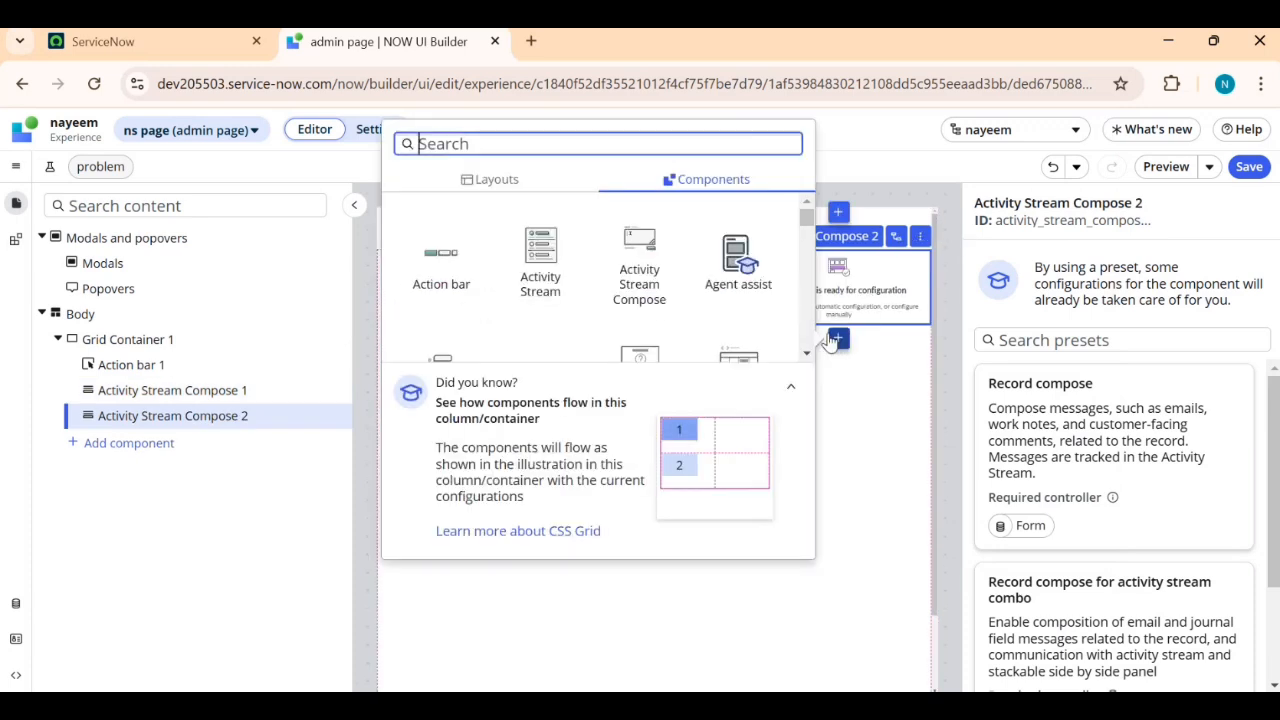
pyautogui.click(638, 280)
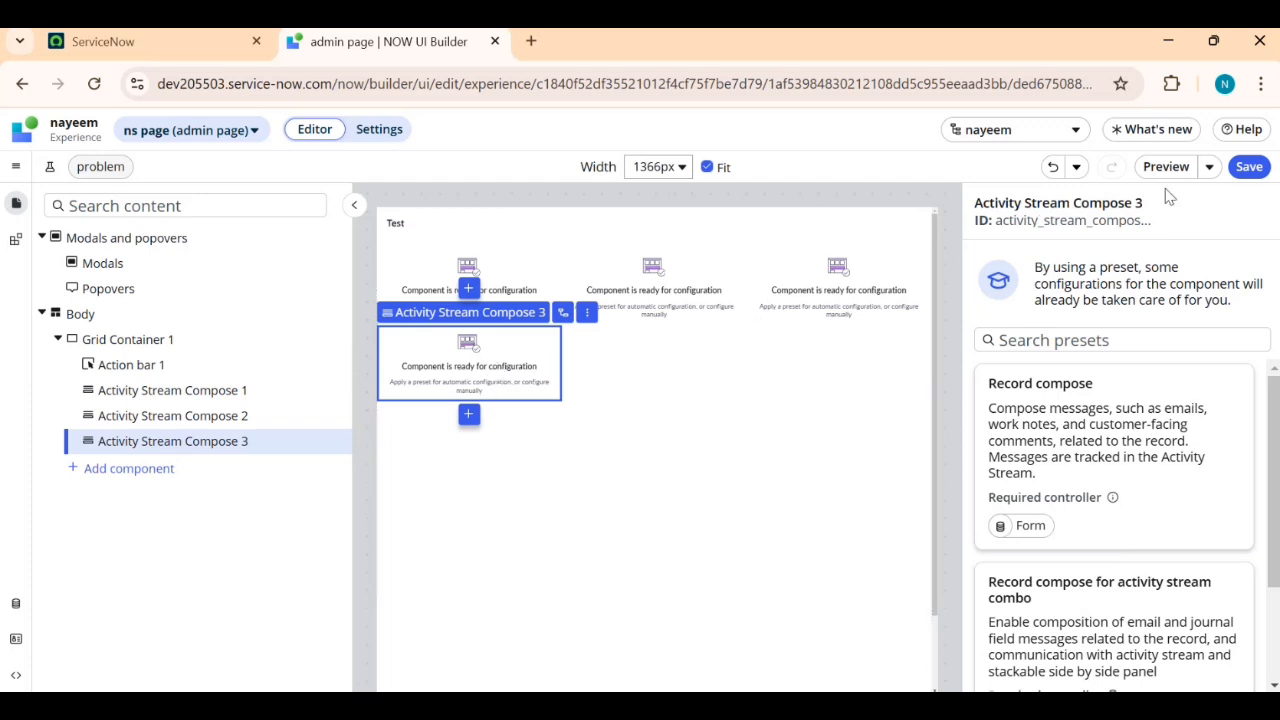
pyautogui.click(1249, 168)
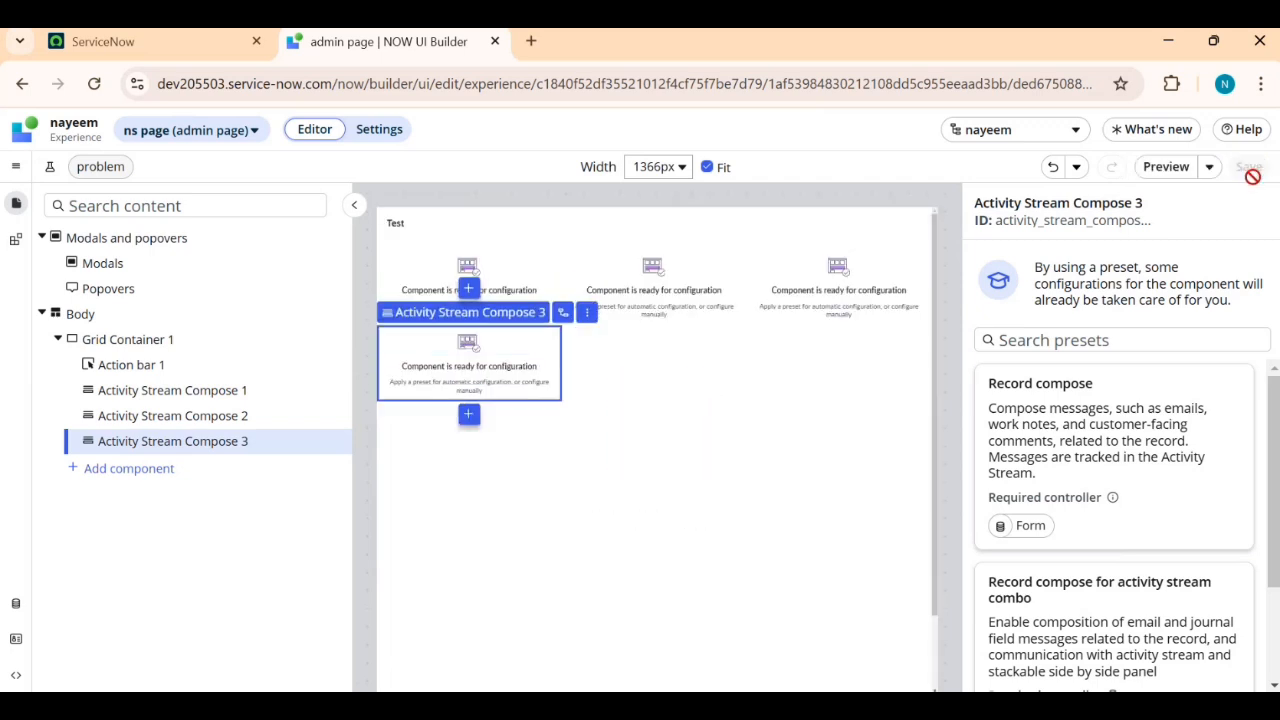